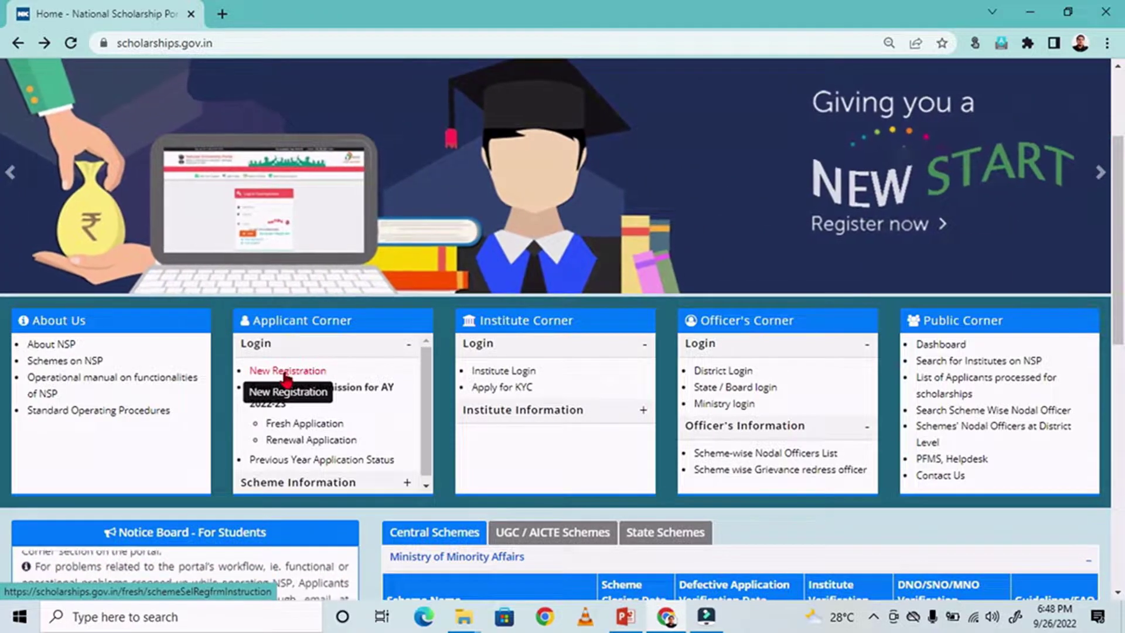
Start a new applicant registration and open the guidelines for scholarship schemes hosted on NSP for AY 2022-23
click(287, 373)
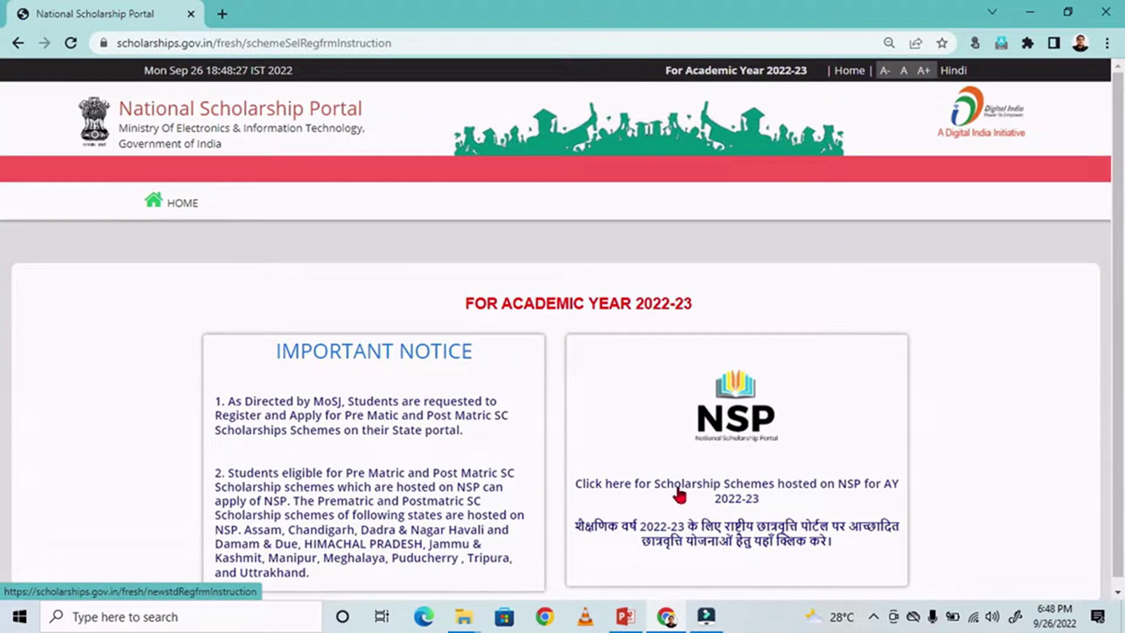
click(674, 491)
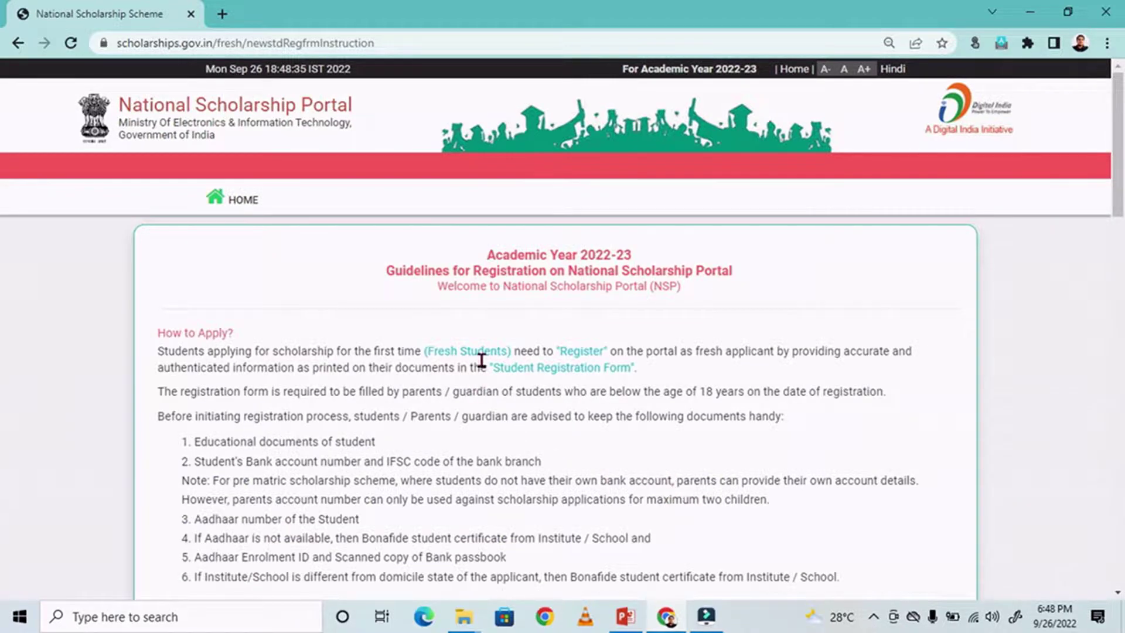
Read the How to Apply guidelines and the list of documents to keep handy before registration
drag(389, 269, 465, 271)
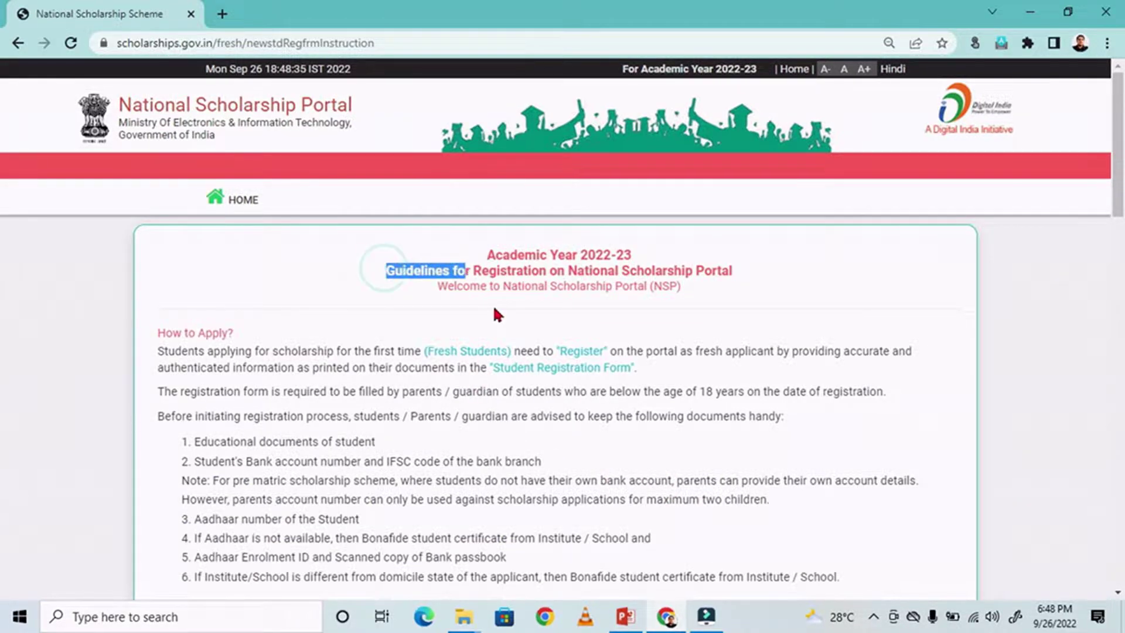
scroll(417, 301, down, 1)
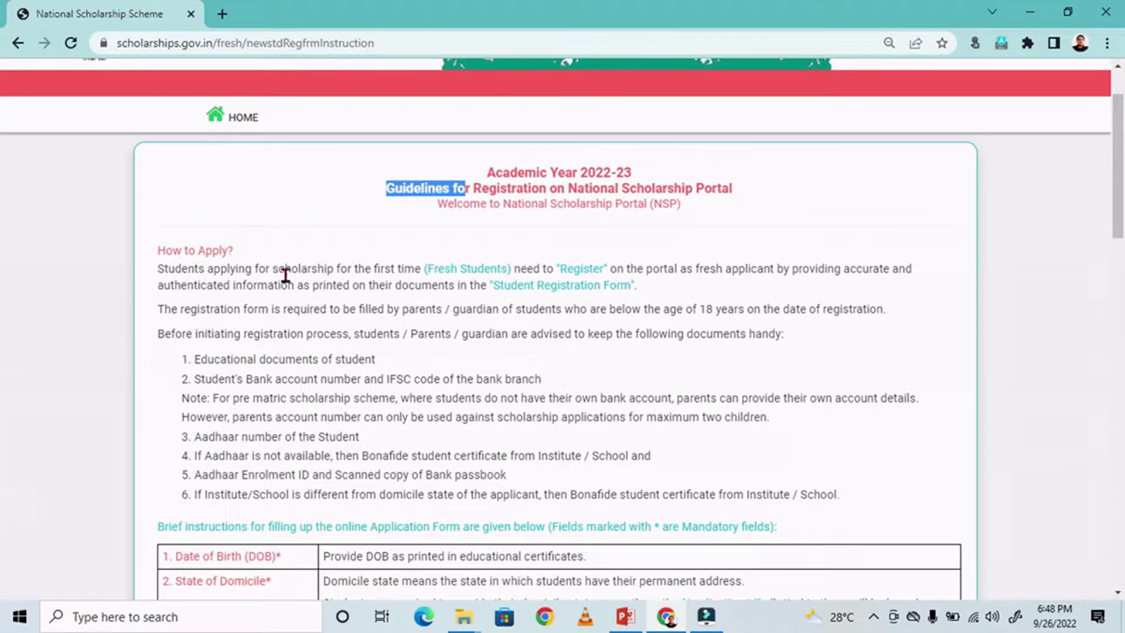
scroll(374, 289, down, 1)
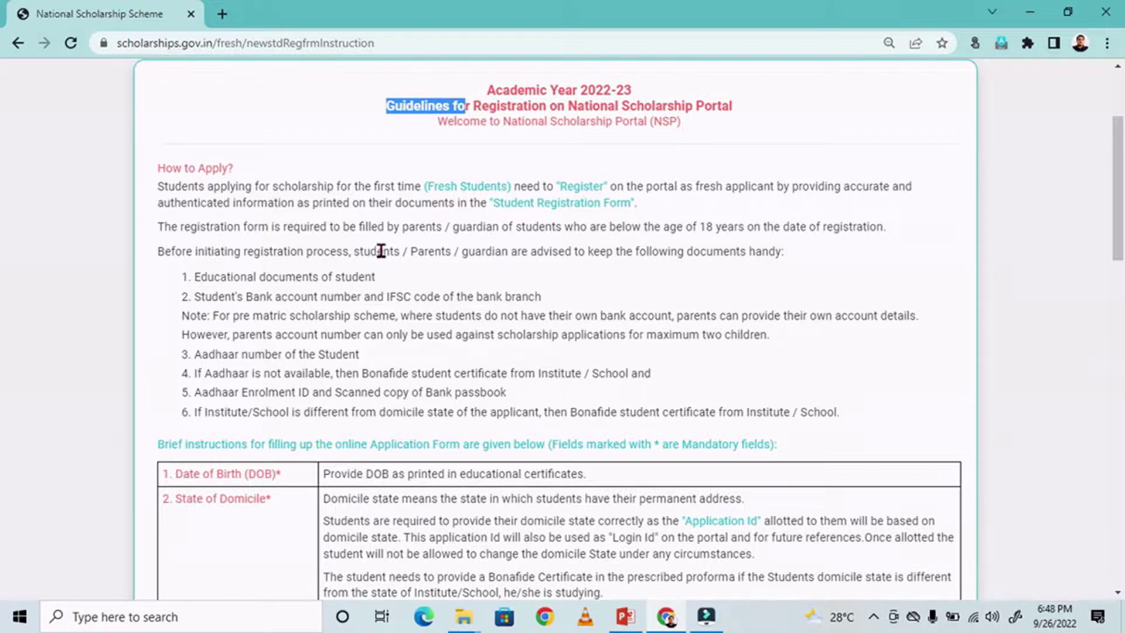
drag(268, 227, 293, 228)
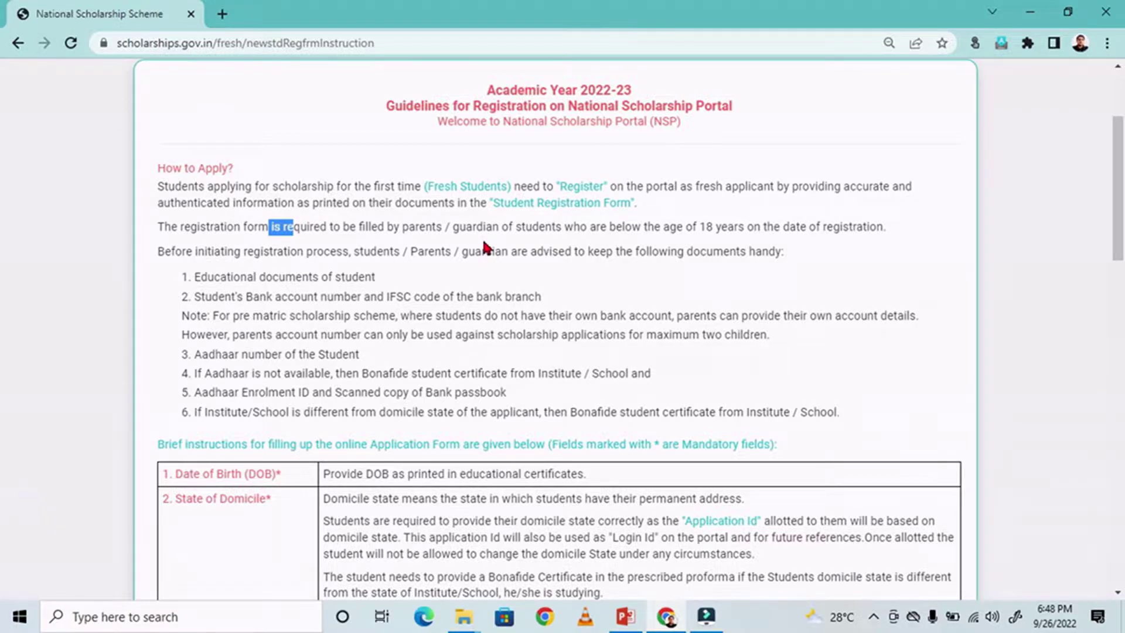
click(225, 251)
drag(224, 250, 253, 252)
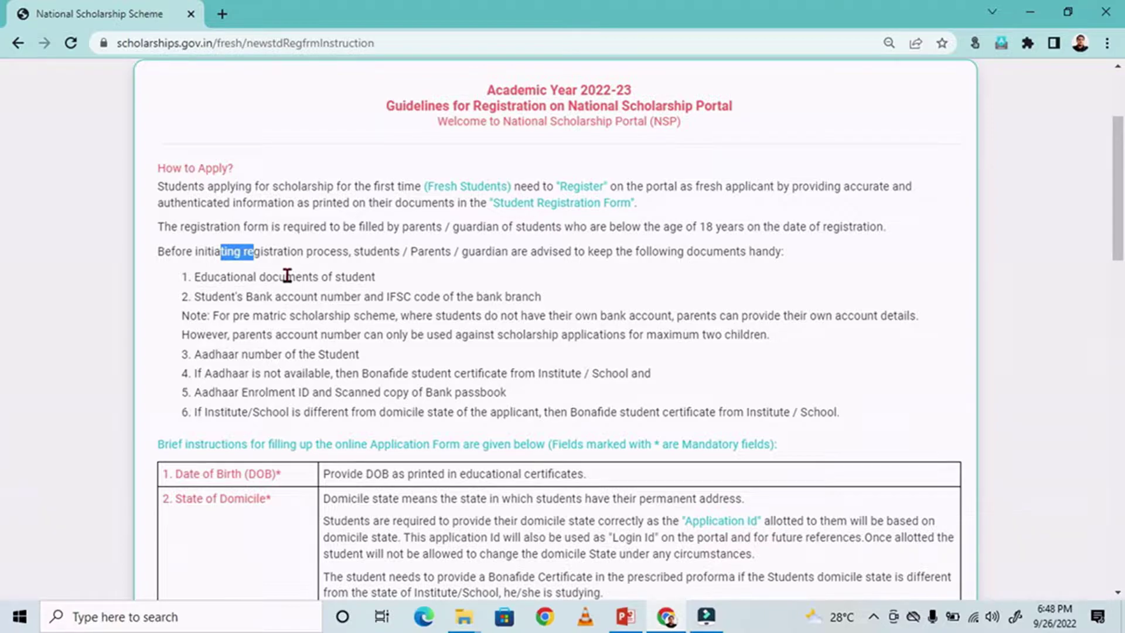
drag(176, 275, 842, 432)
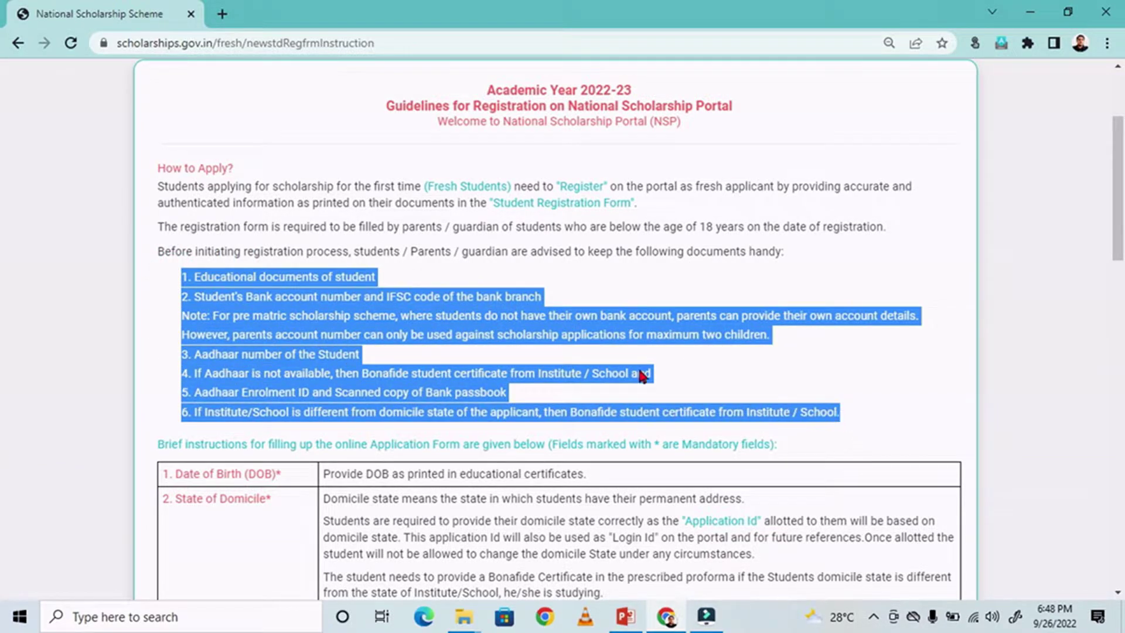
click(411, 310)
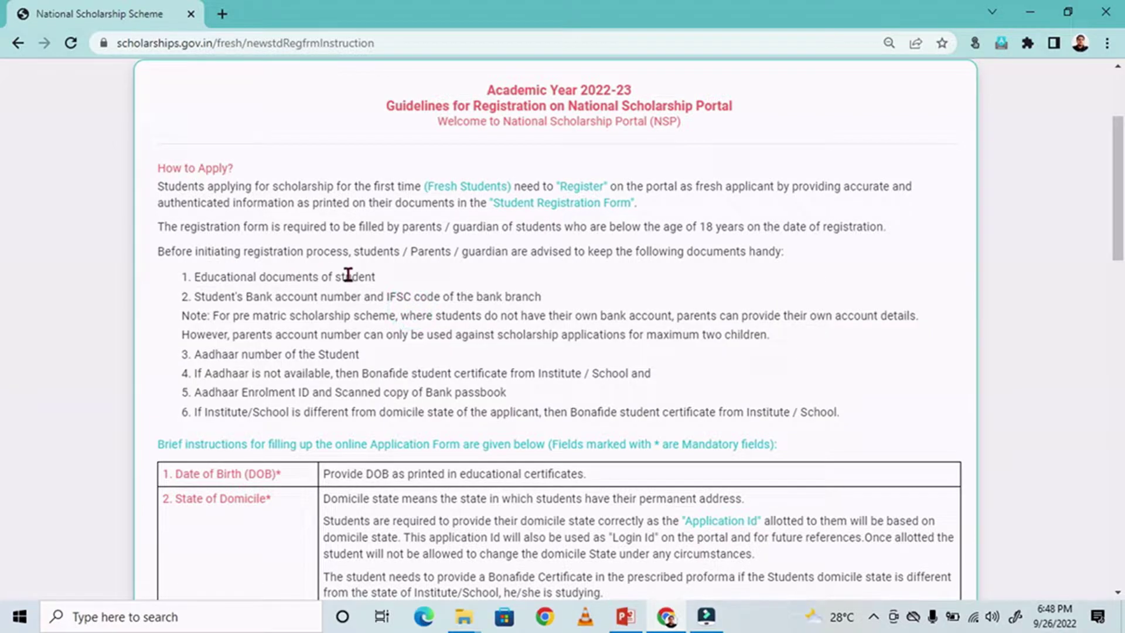
drag(253, 296, 308, 316)
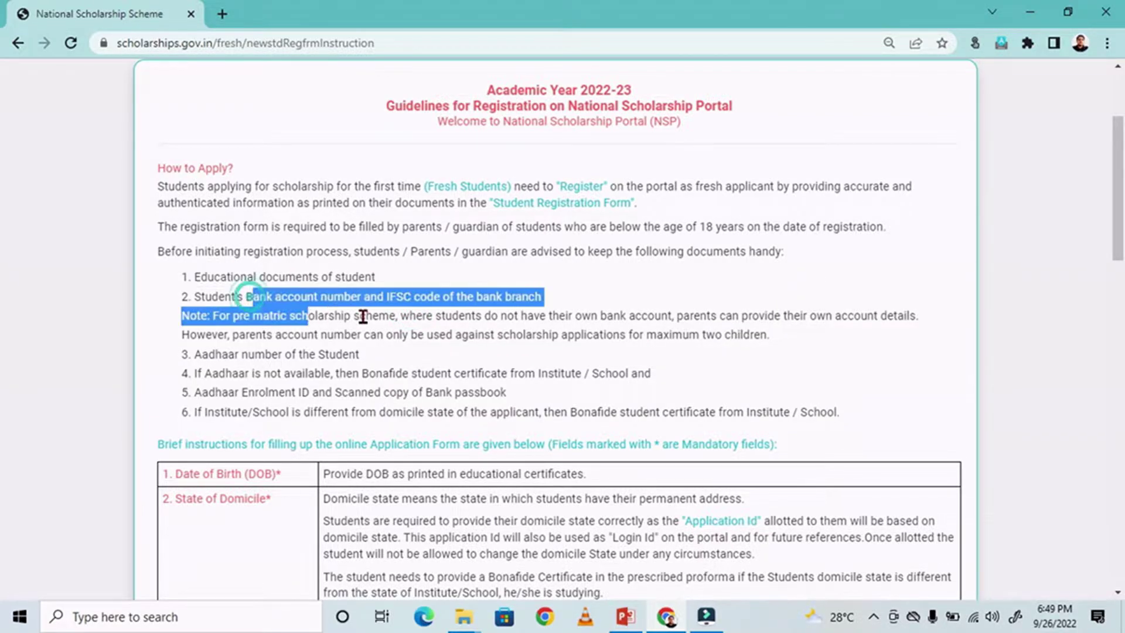
click(587, 288)
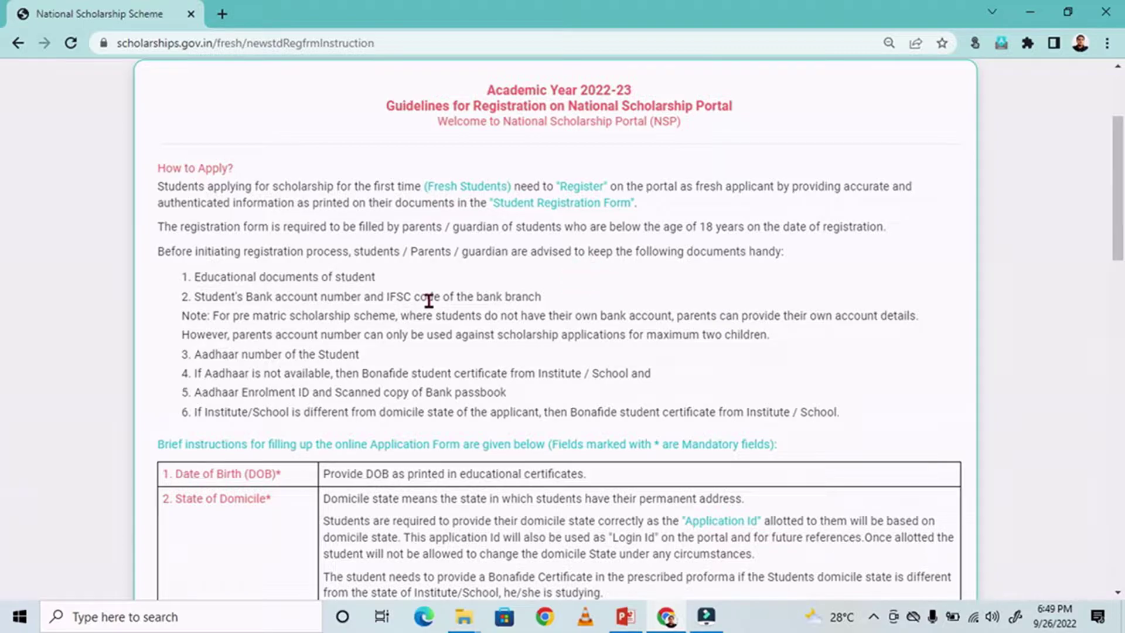
drag(234, 354, 278, 354)
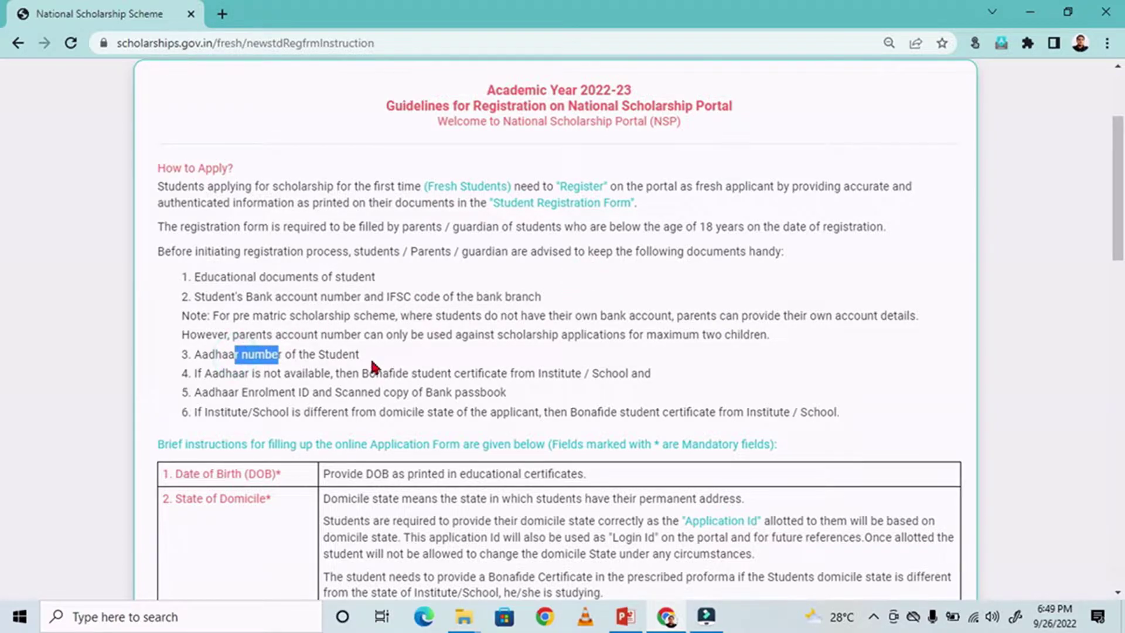
scroll(575, 467, down, 5)
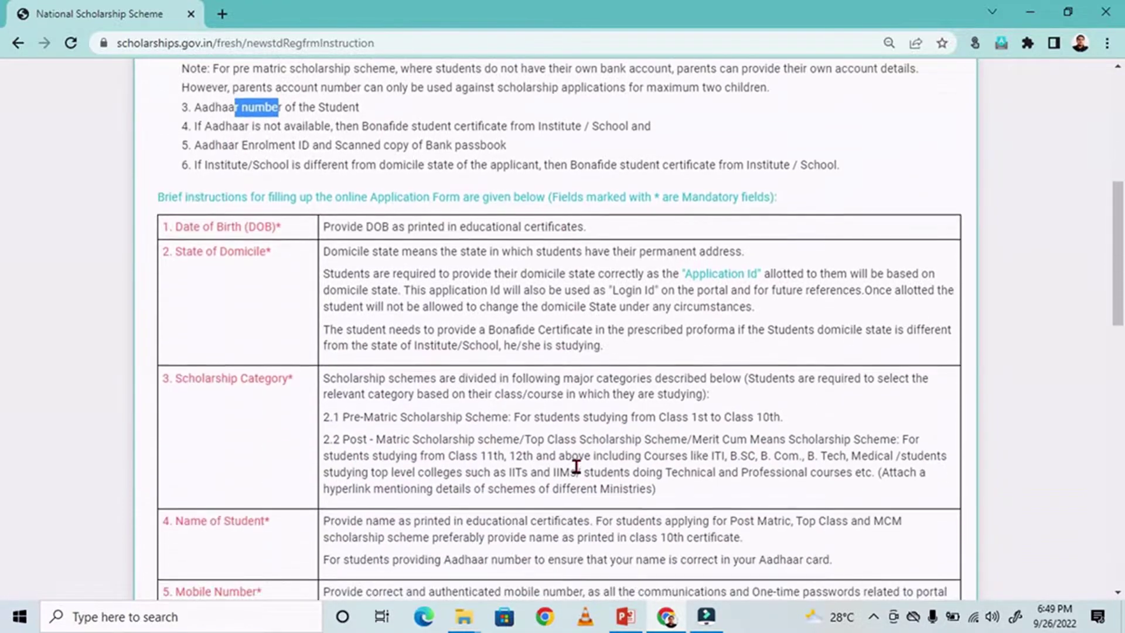
scroll(576, 471, up, 5)
click(502, 370)
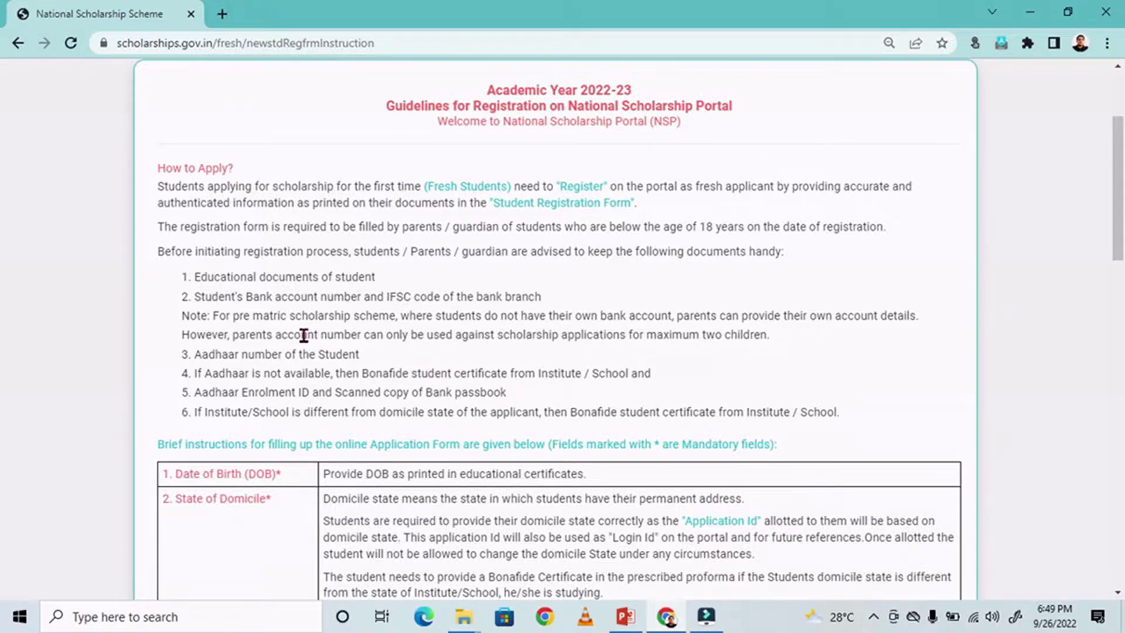
Skim the remaining registration instructions and undertaking section, and return to the required documents list
scroll(449, 340, down, 1)
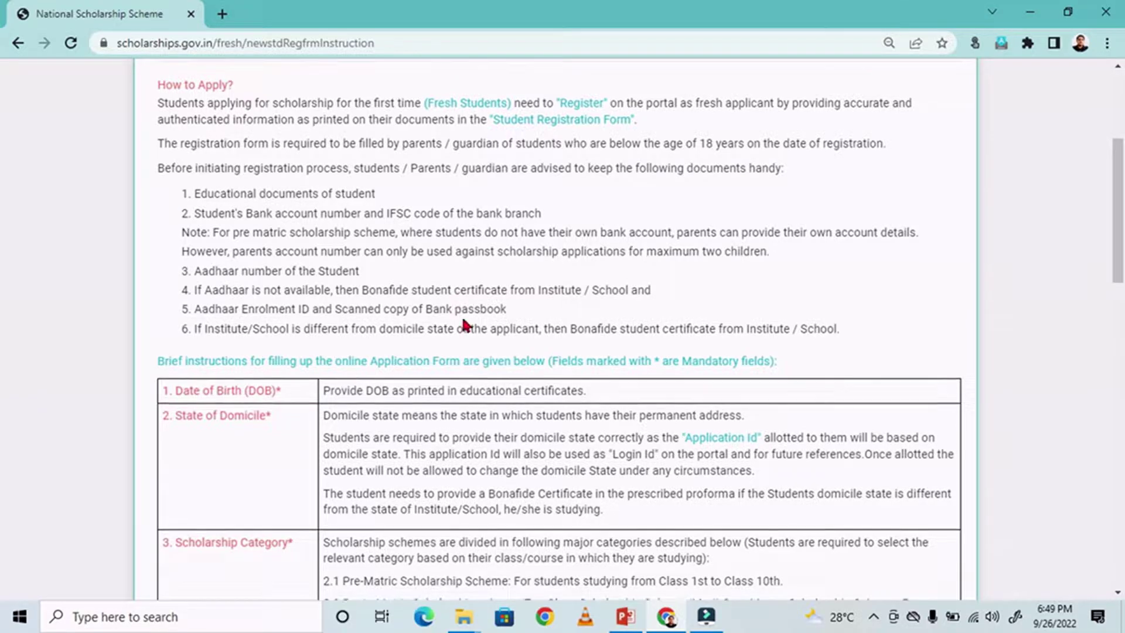
scroll(467, 333, down, 20)
scroll(403, 224, up, 1)
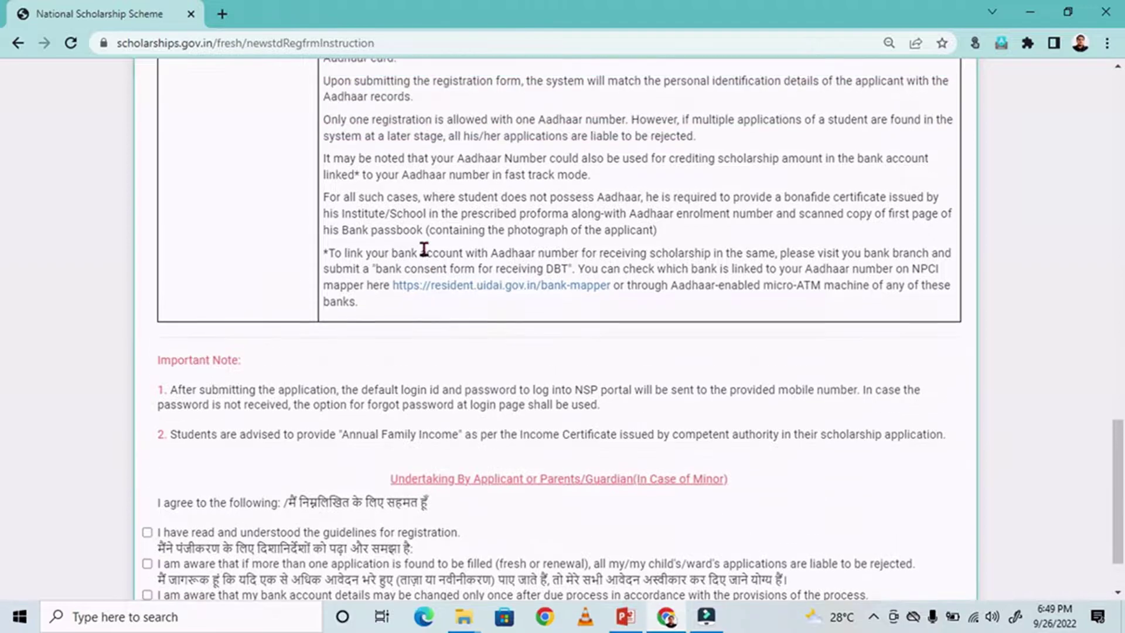
scroll(515, 311, up, 15)
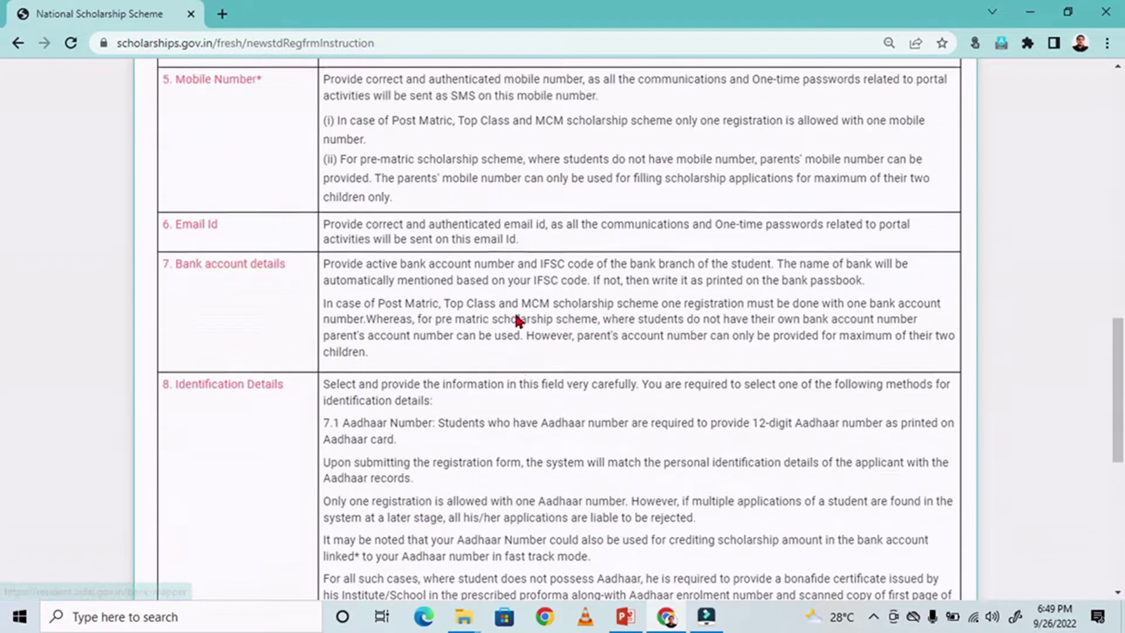
scroll(511, 316, down, 2)
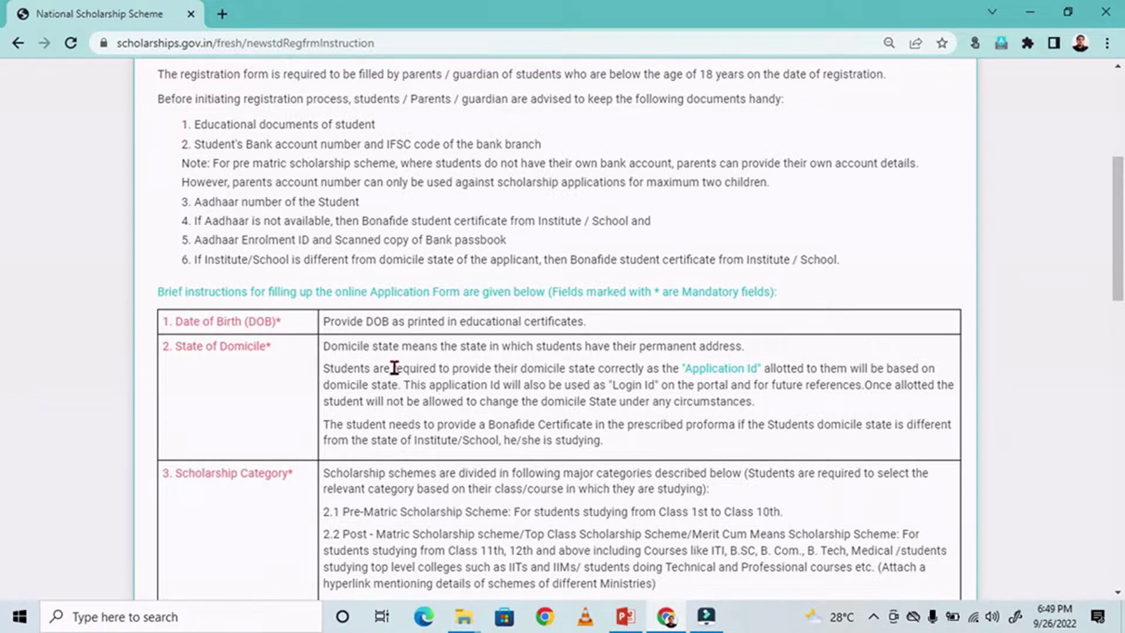
scroll(378, 335, up, 1)
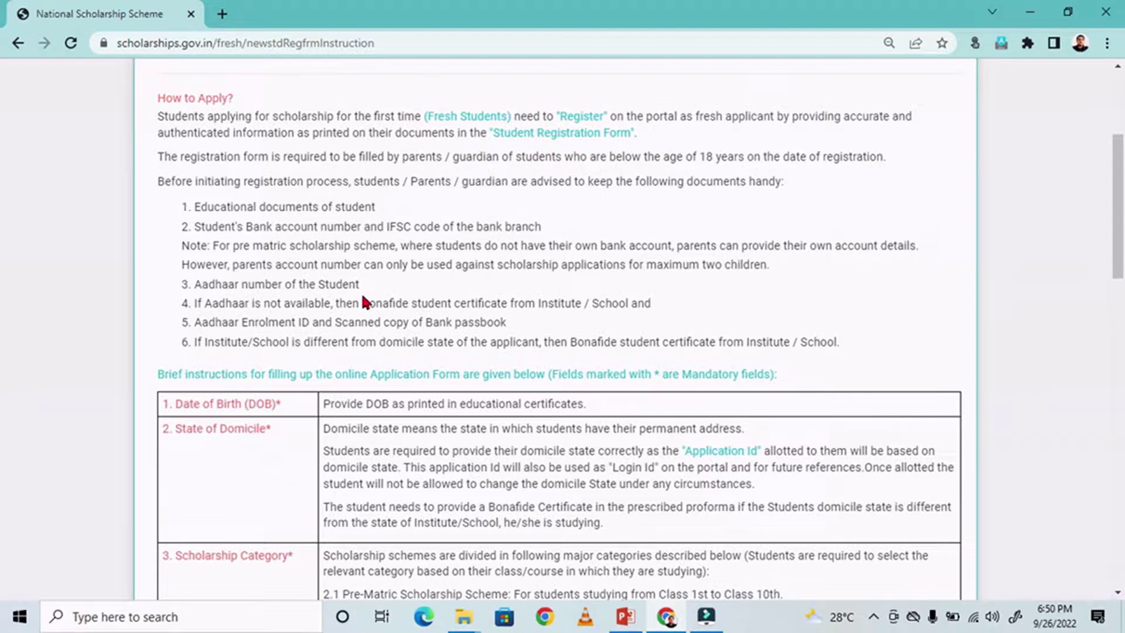
scroll(372, 309, down, 1)
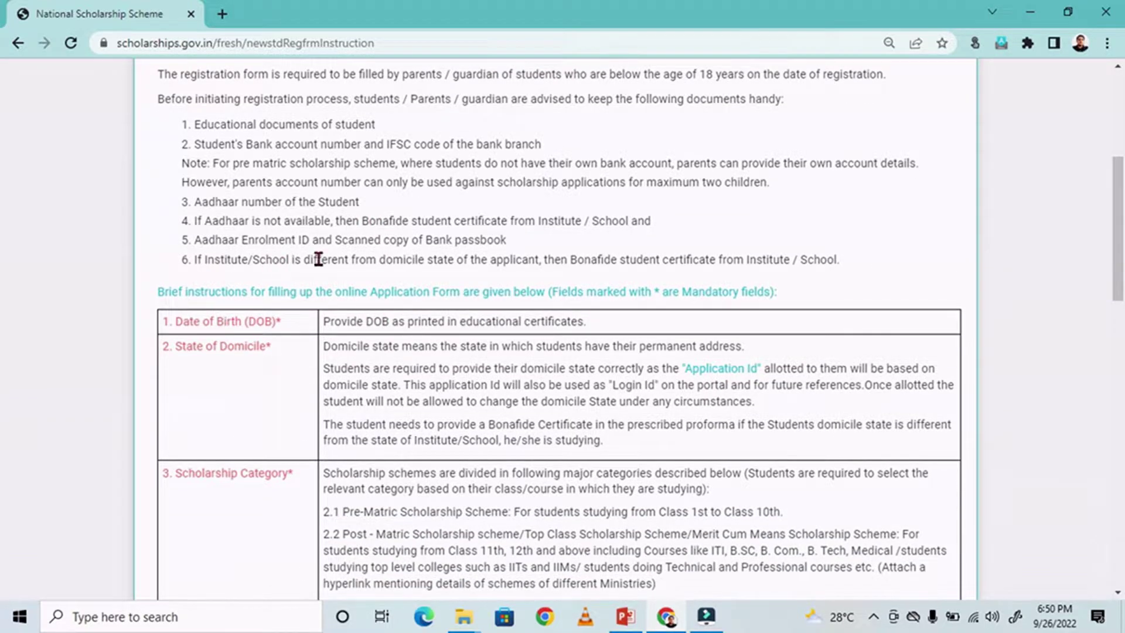
Read the form-filling instructions for Date of Birth, State of Domicile and Scholarship Category
scroll(268, 317, down, 1)
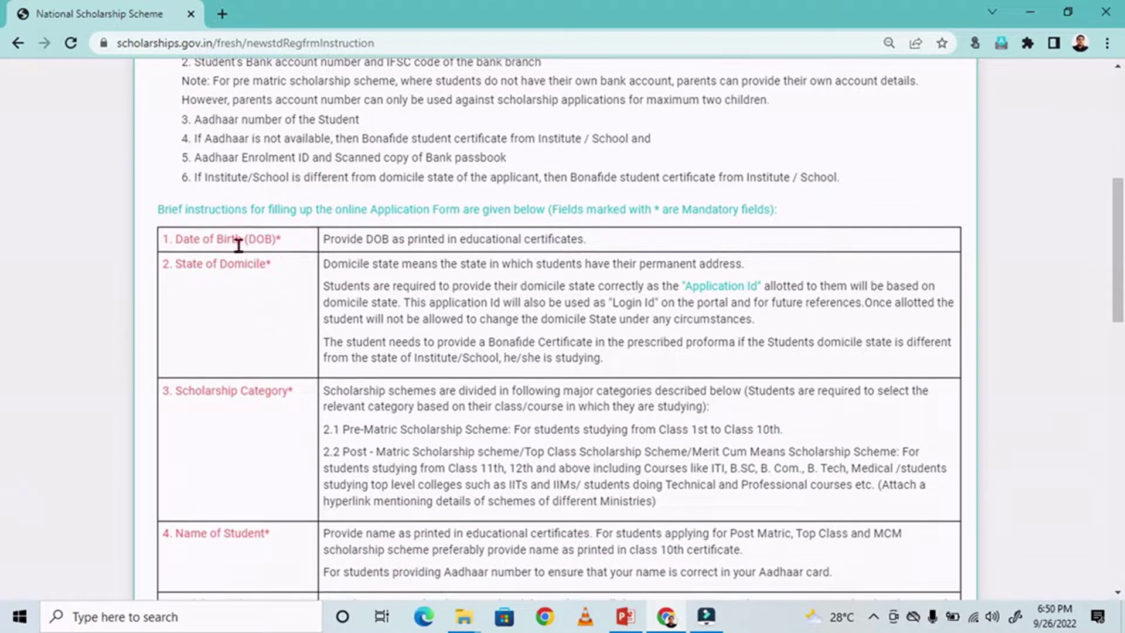
drag(325, 239, 407, 241)
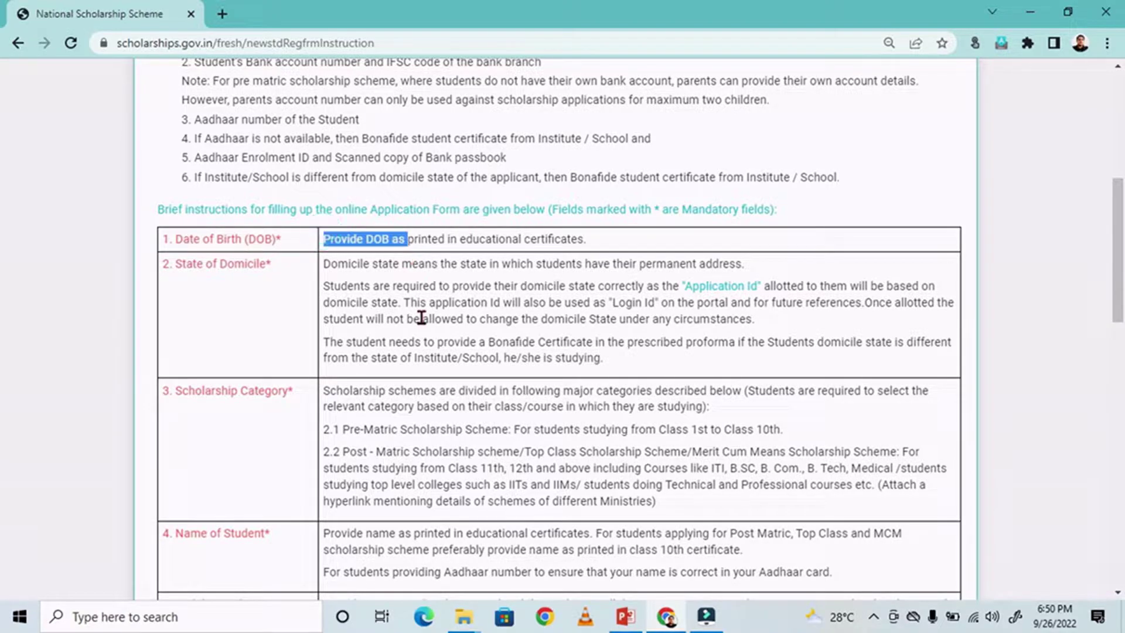
drag(332, 263, 359, 264)
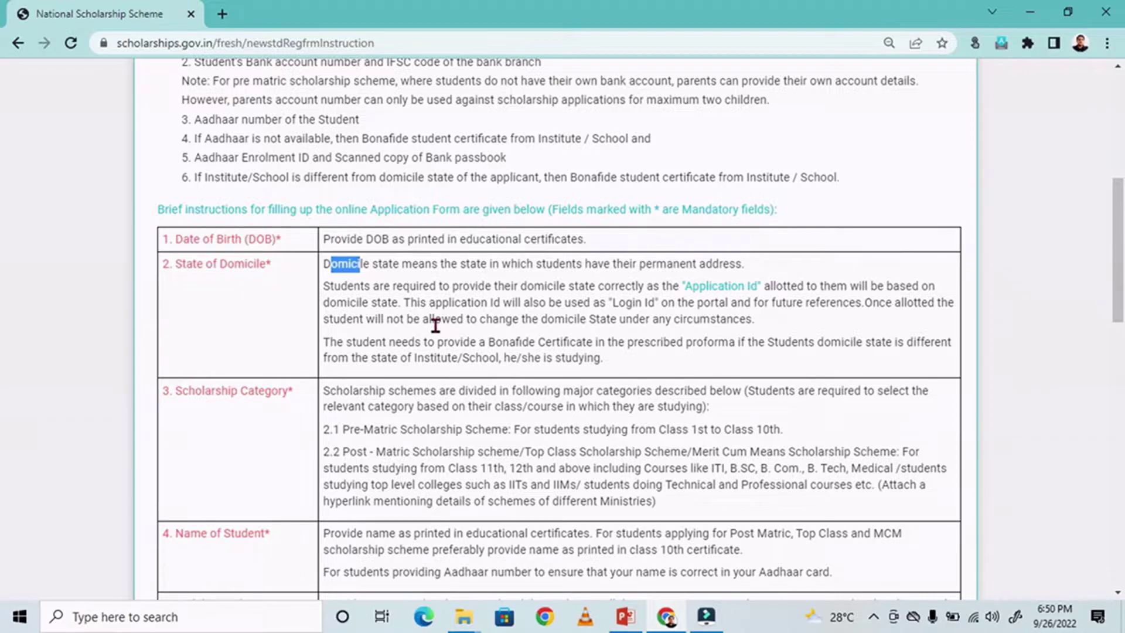
click(392, 303)
drag(324, 285, 360, 286)
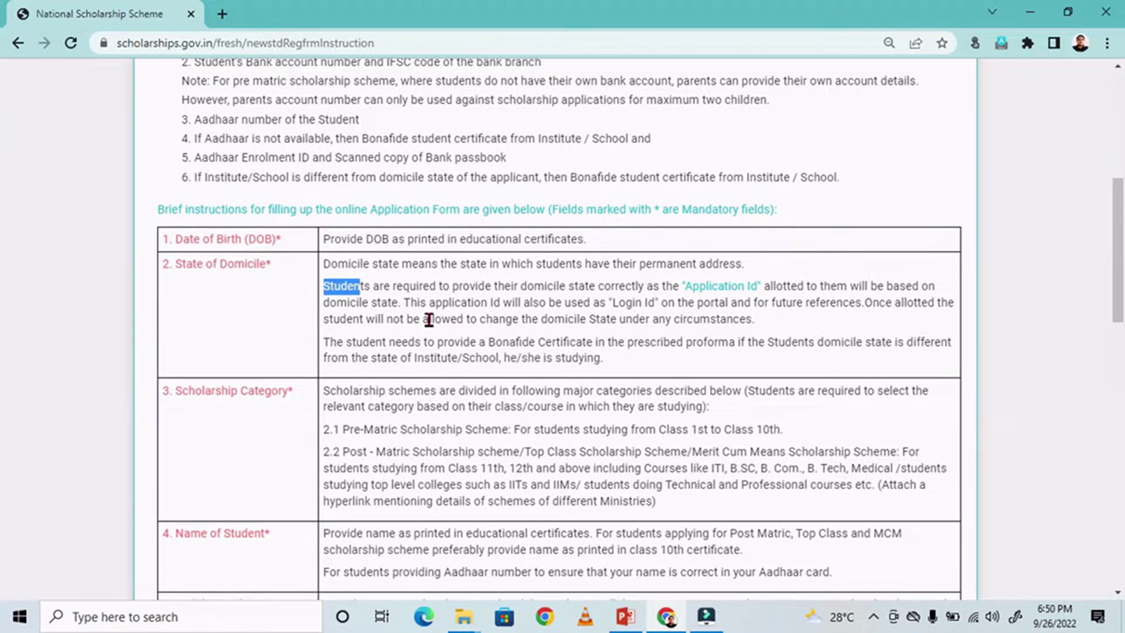
drag(392, 286, 419, 286)
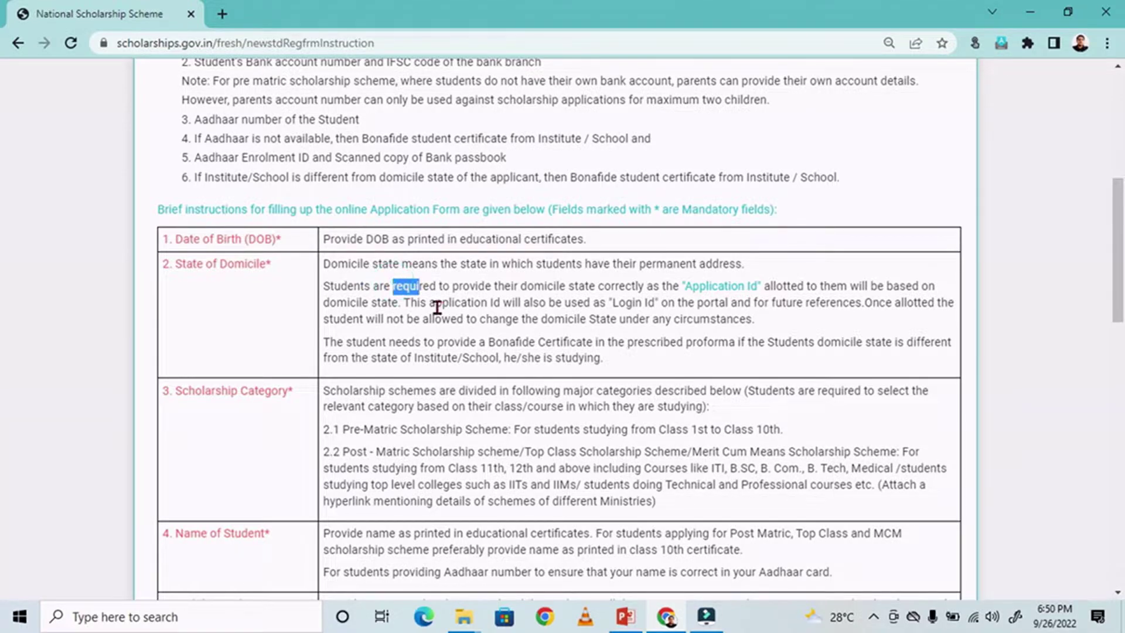
scroll(437, 307, down, 3)
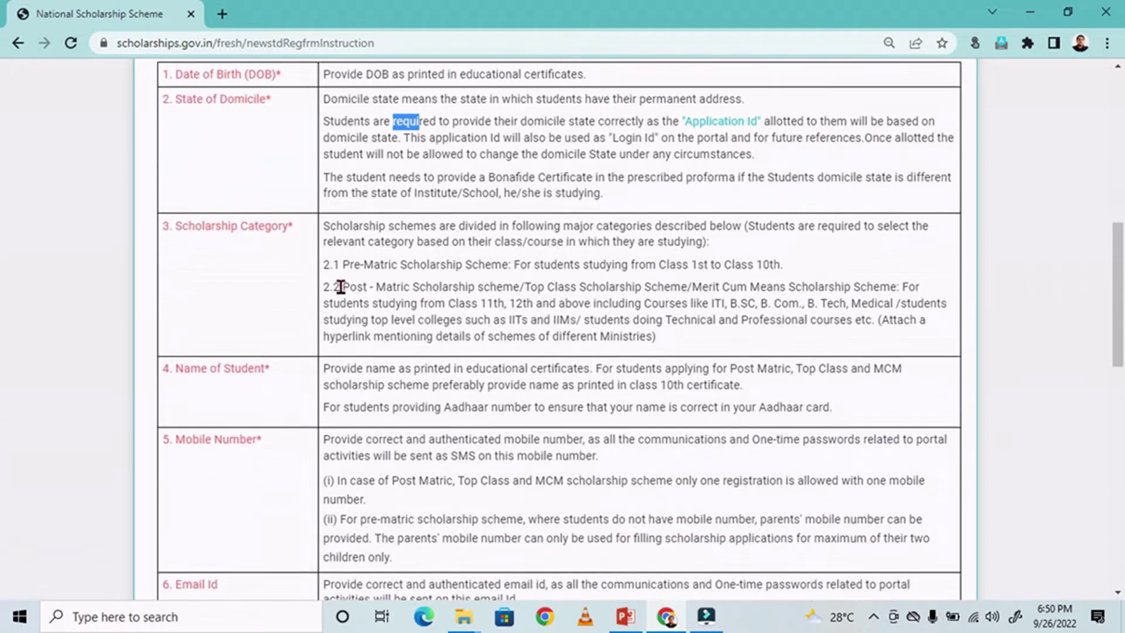
double_click(333, 228)
drag(343, 264, 412, 287)
scroll(545, 295, down, 3)
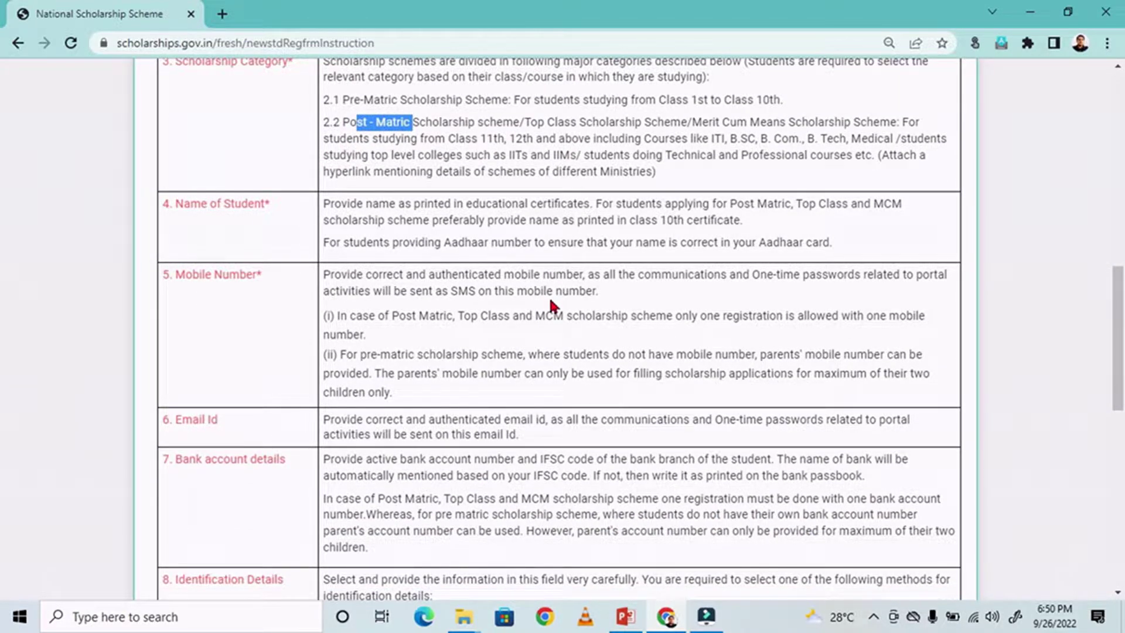
scroll(551, 301, up, 2)
click(415, 217)
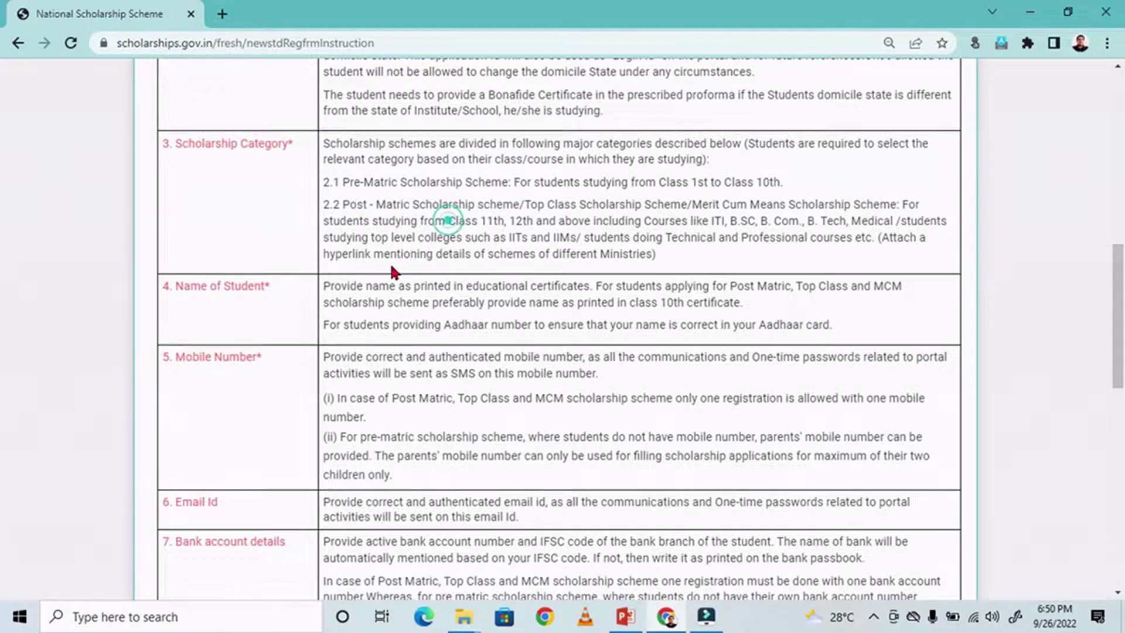
Read the form-filling instructions for Name of Student and Mobile Number
scroll(390, 263, down, 3)
drag(331, 122, 363, 122)
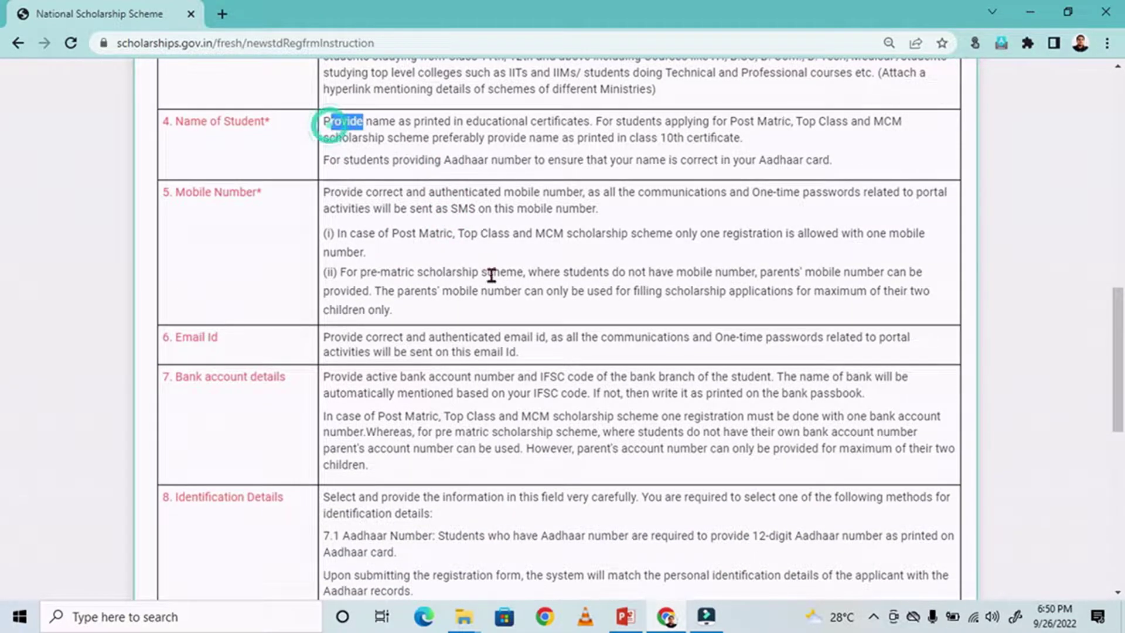
scroll(493, 278, up, 2)
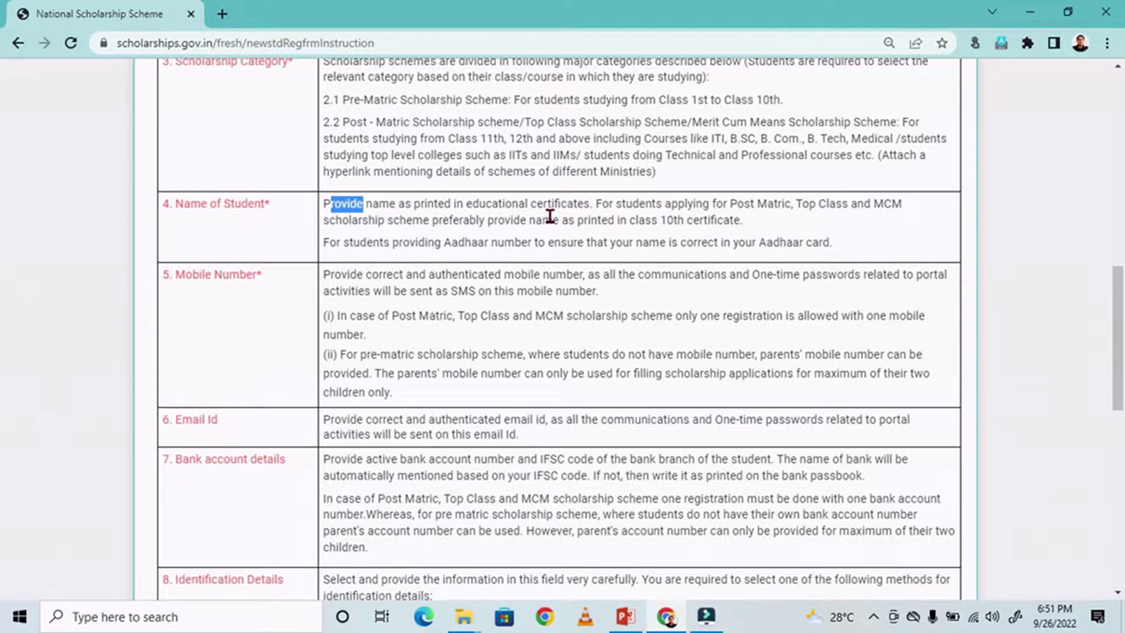
scroll(697, 147, down, 2)
drag(744, 138, 668, 140)
drag(426, 160, 484, 160)
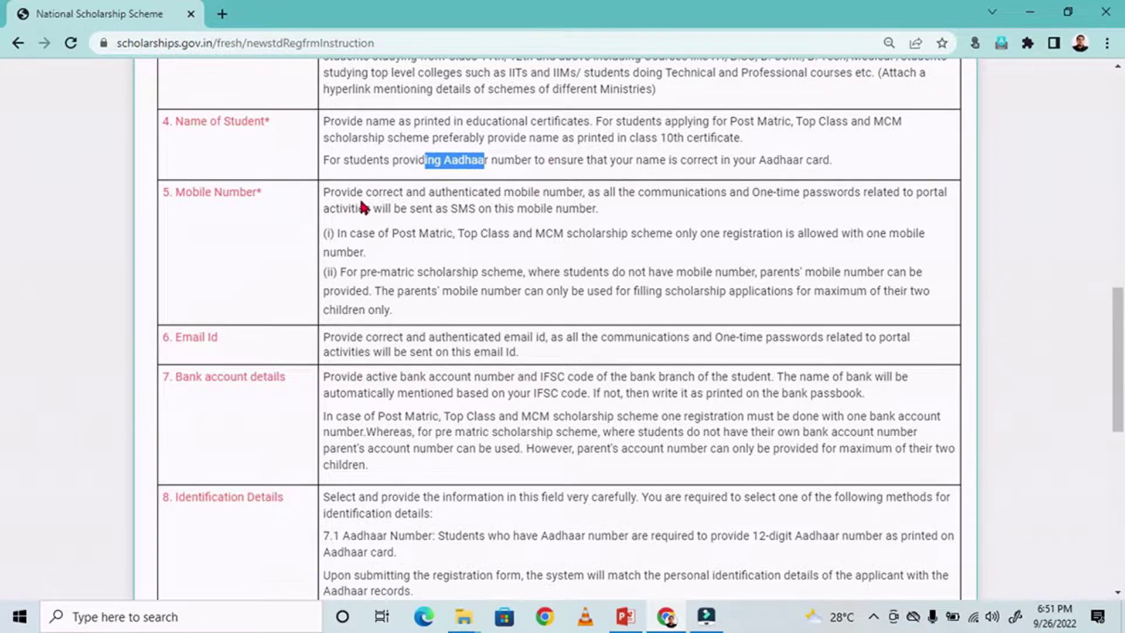
drag(324, 193, 505, 209)
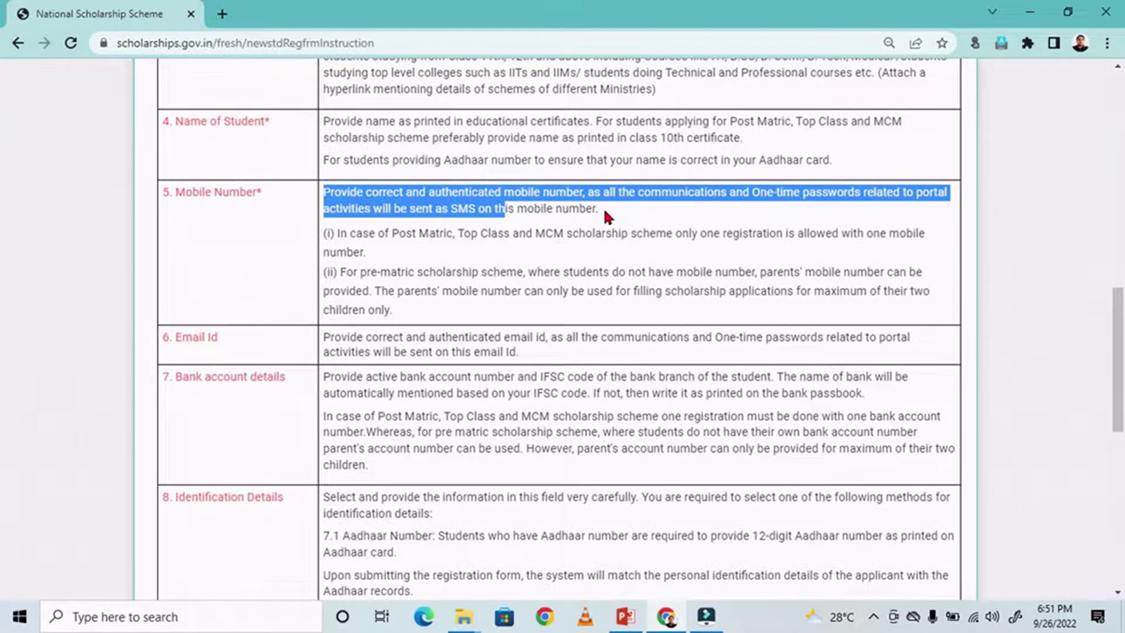
click(604, 212)
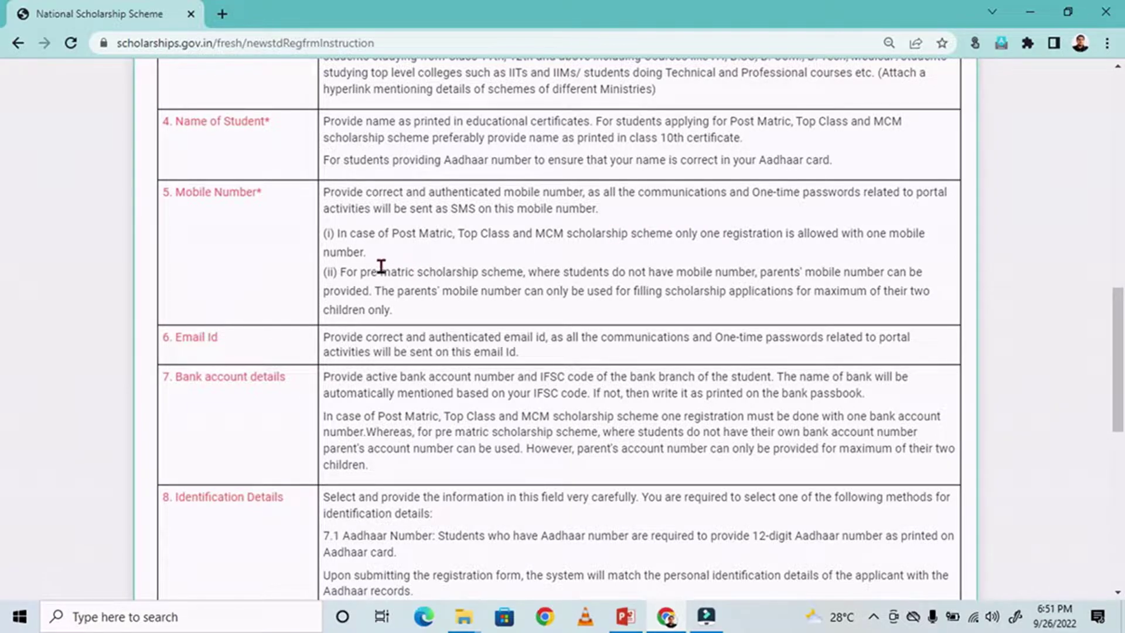
click(439, 267)
Read the form-filling instructions for Email Id, Bank account details and Identification Details
scroll(445, 298, down, 1)
scroll(354, 262, down, 1)
drag(350, 172, 384, 171)
drag(334, 212, 419, 212)
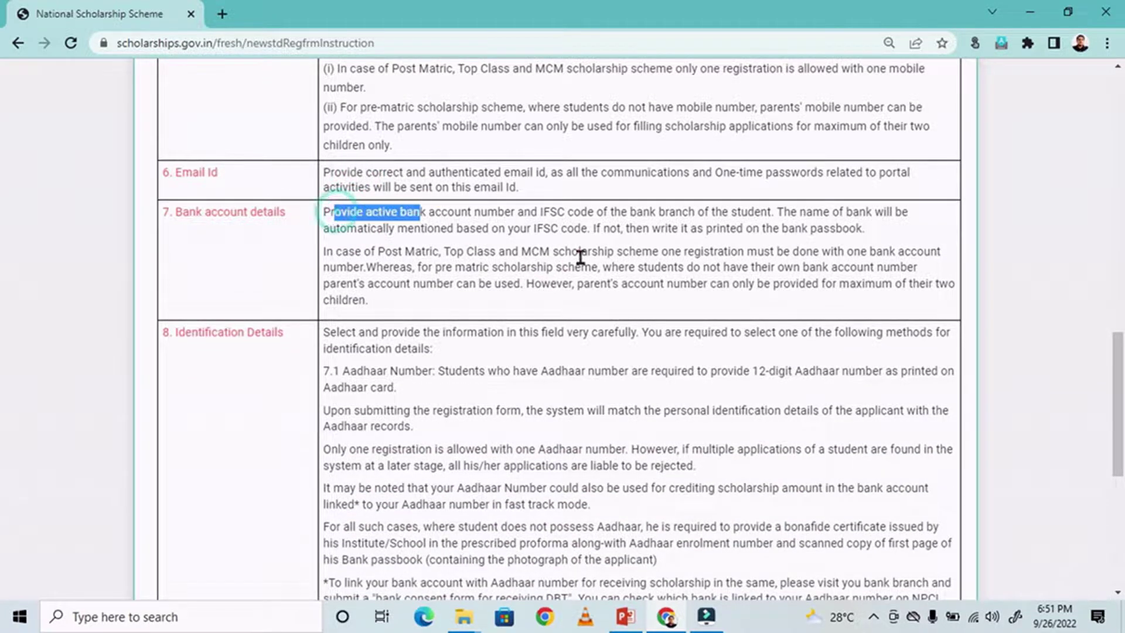
scroll(513, 283, down, 1)
drag(337, 249, 321, 251)
drag(345, 292, 448, 292)
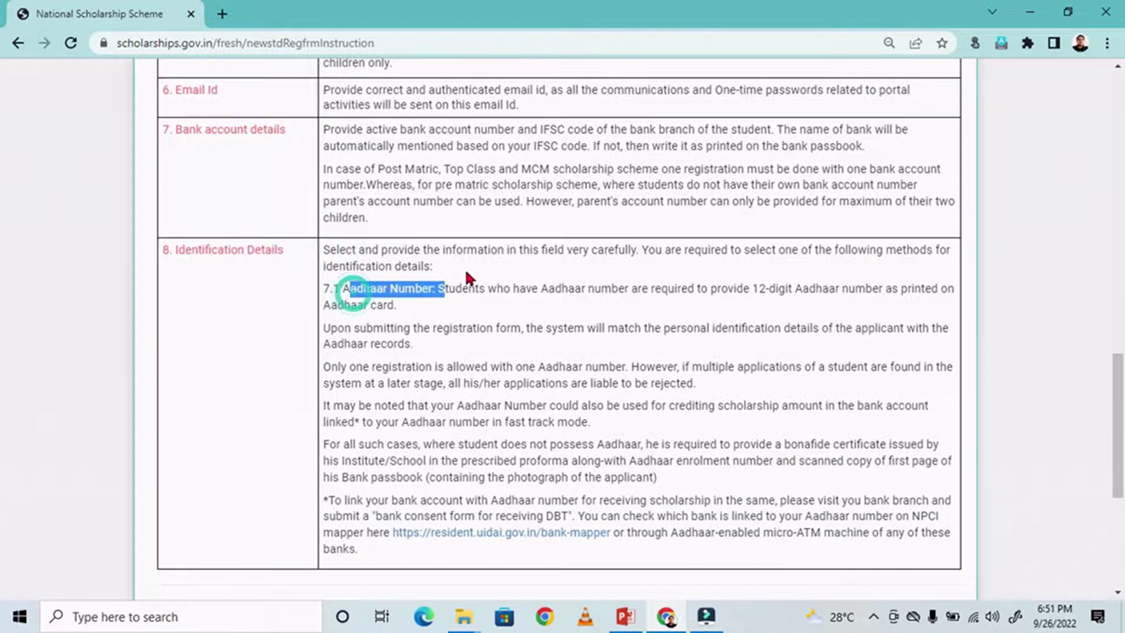
Read the Important Note on login credentials and Annual Family Income below the instructions table
scroll(467, 276, down, 5)
drag(220, 309, 284, 309)
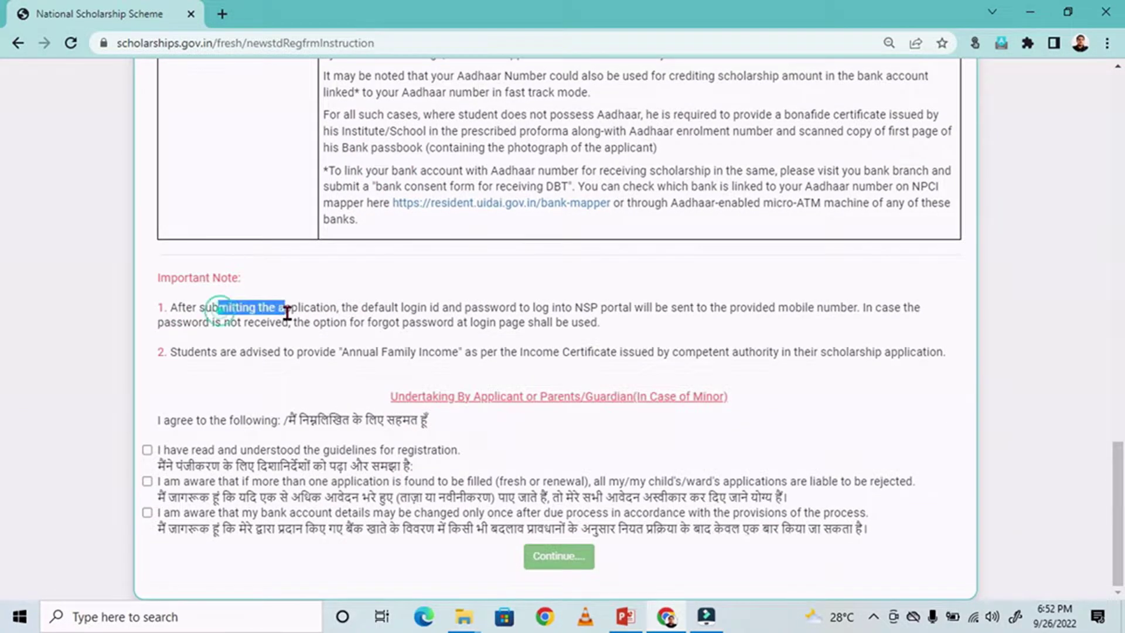
drag(242, 352, 355, 351)
scroll(573, 236, up, 10)
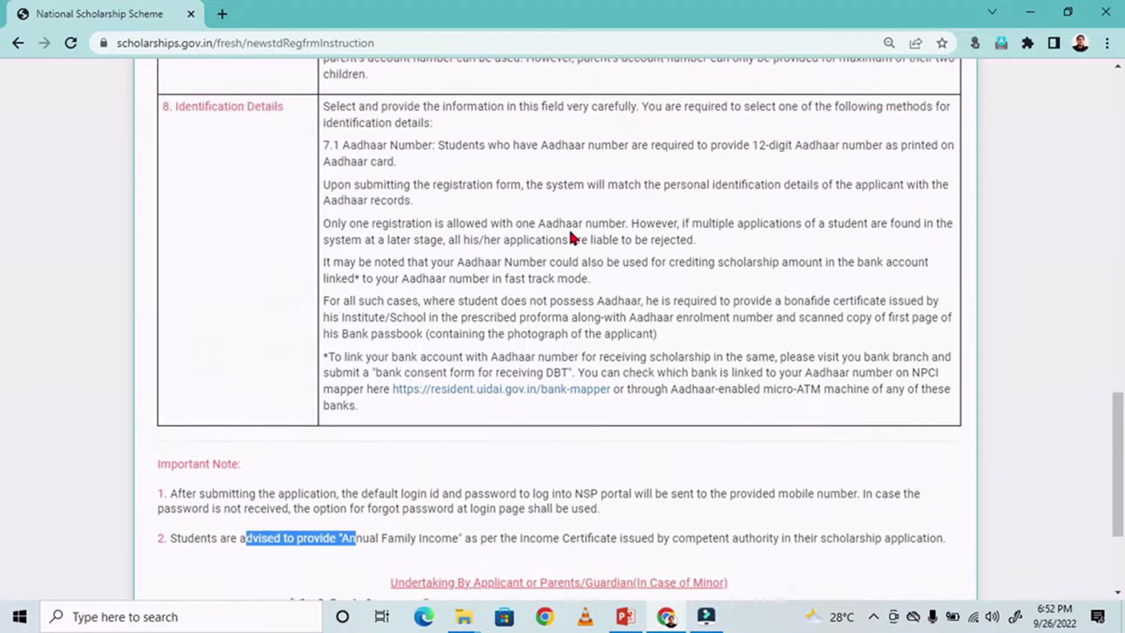
scroll(400, 293, down, 10)
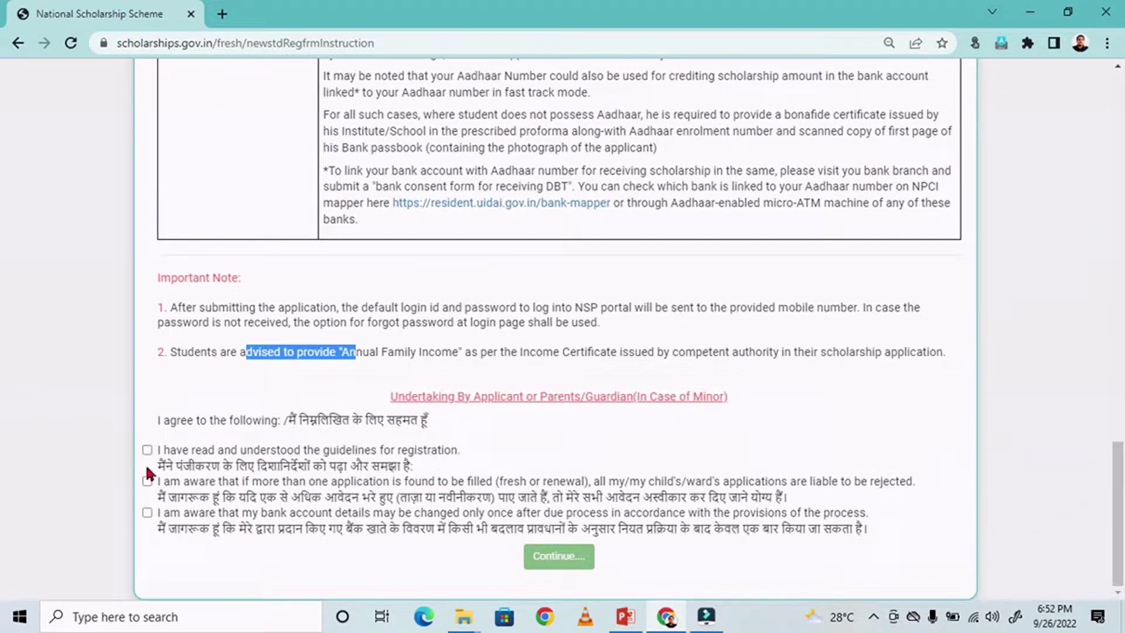
Read the three undertaking statements for the applicant or parents/guardian
drag(170, 450, 237, 450)
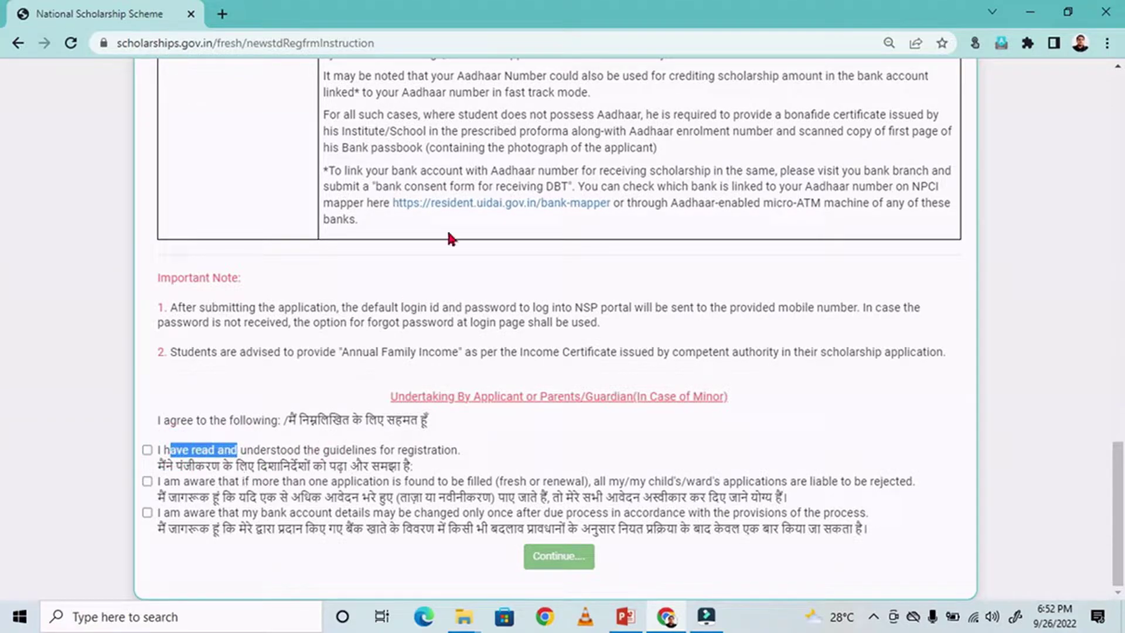
scroll(522, 211, up, 5)
scroll(396, 290, down, 5)
drag(189, 482, 252, 482)
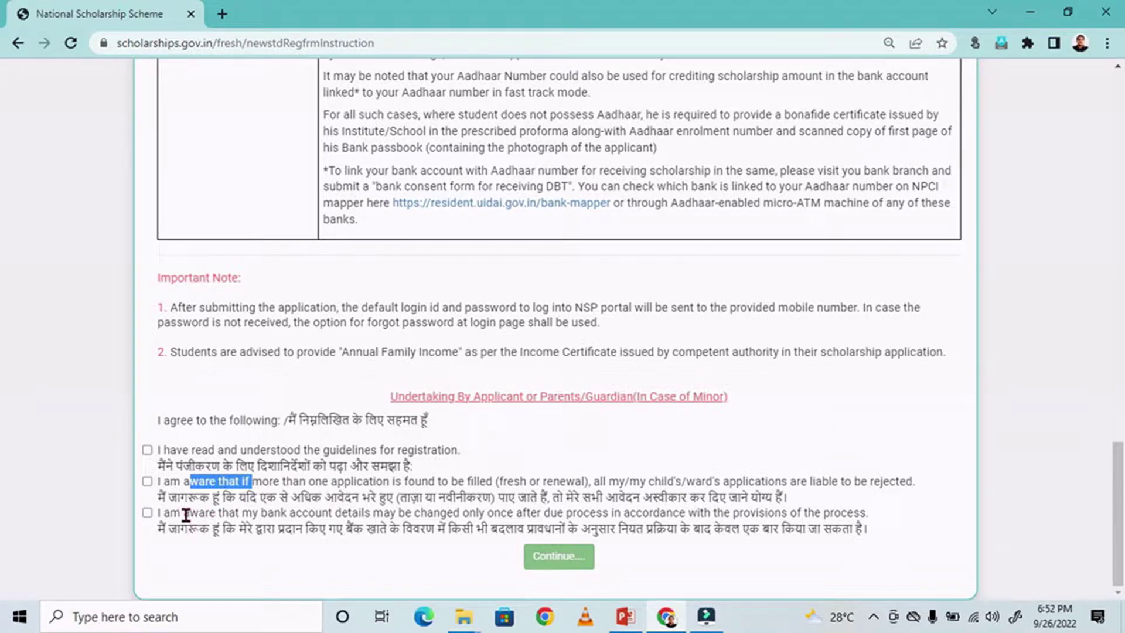
drag(184, 514, 259, 513)
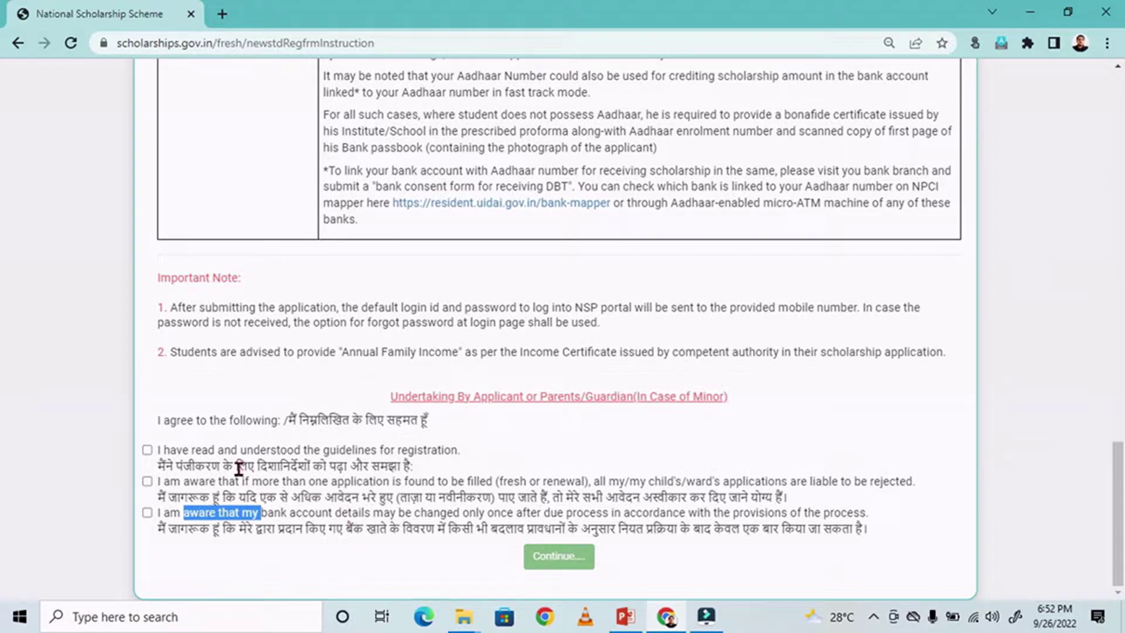
click(288, 528)
Accept all three undertaking statements and continue to the fresh registration form
click(147, 450)
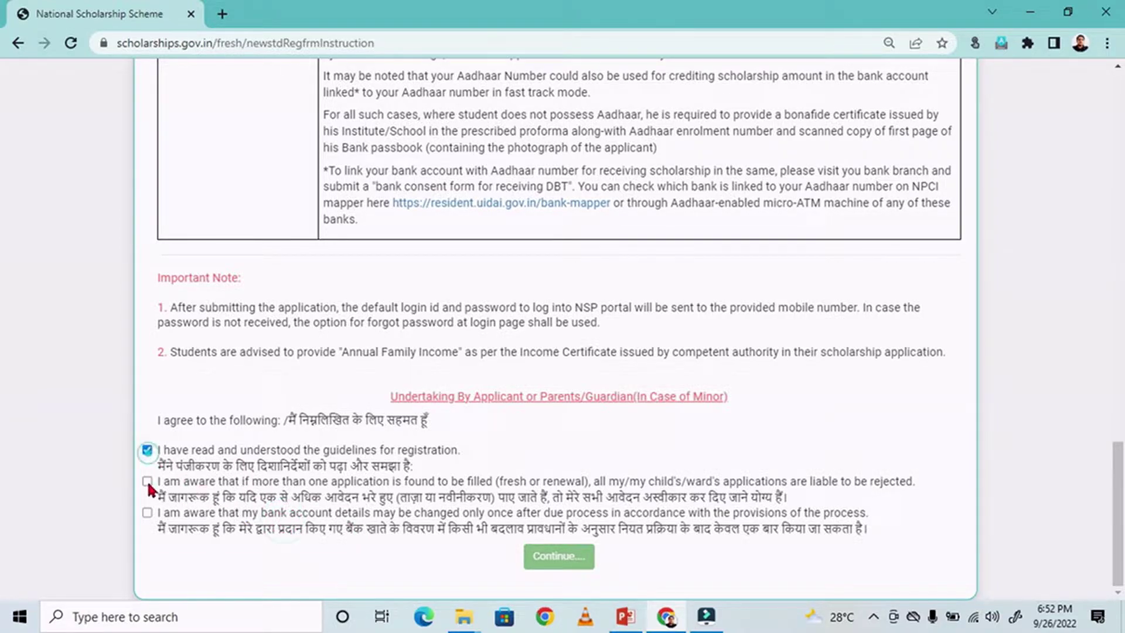
click(147, 481)
click(147, 513)
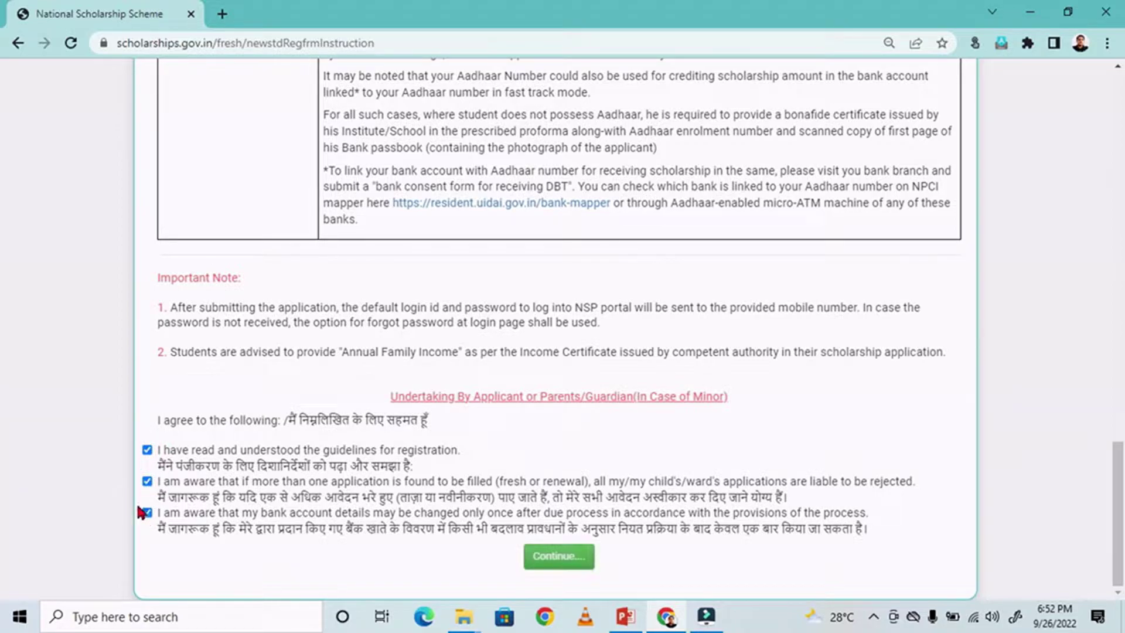
click(544, 563)
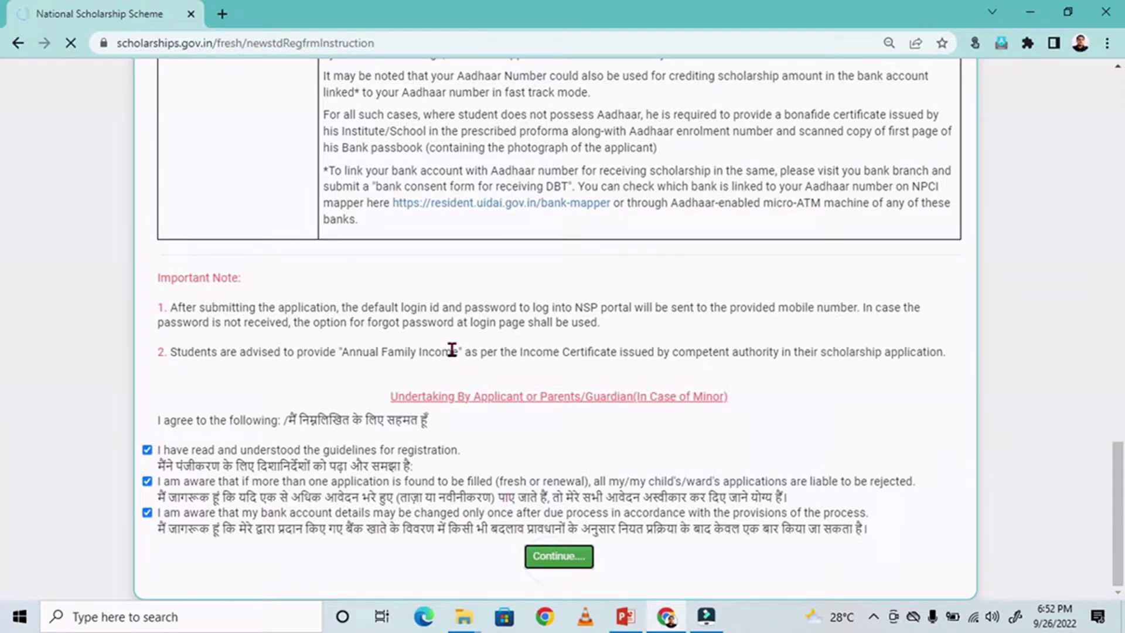
Set the State of Domicile to CHHATTISGARH and the Scholarship Category to Post Matric/Top Class/MCM
scroll(783, 265, down, 1)
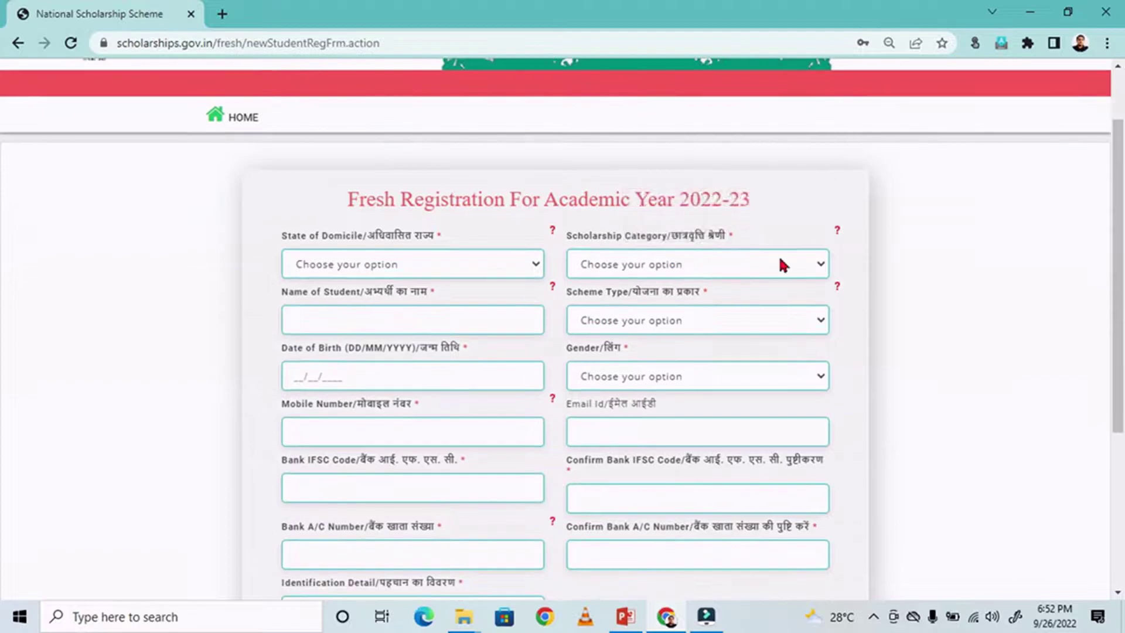
scroll(832, 276, down, 4)
scroll(527, 322, up, 6)
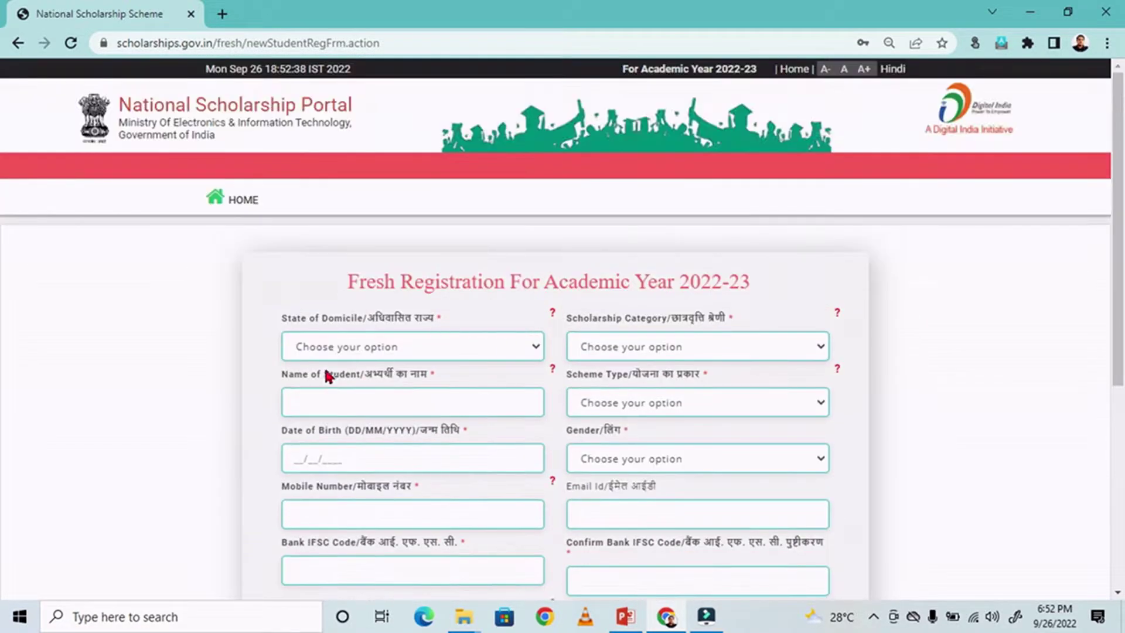
click(374, 345)
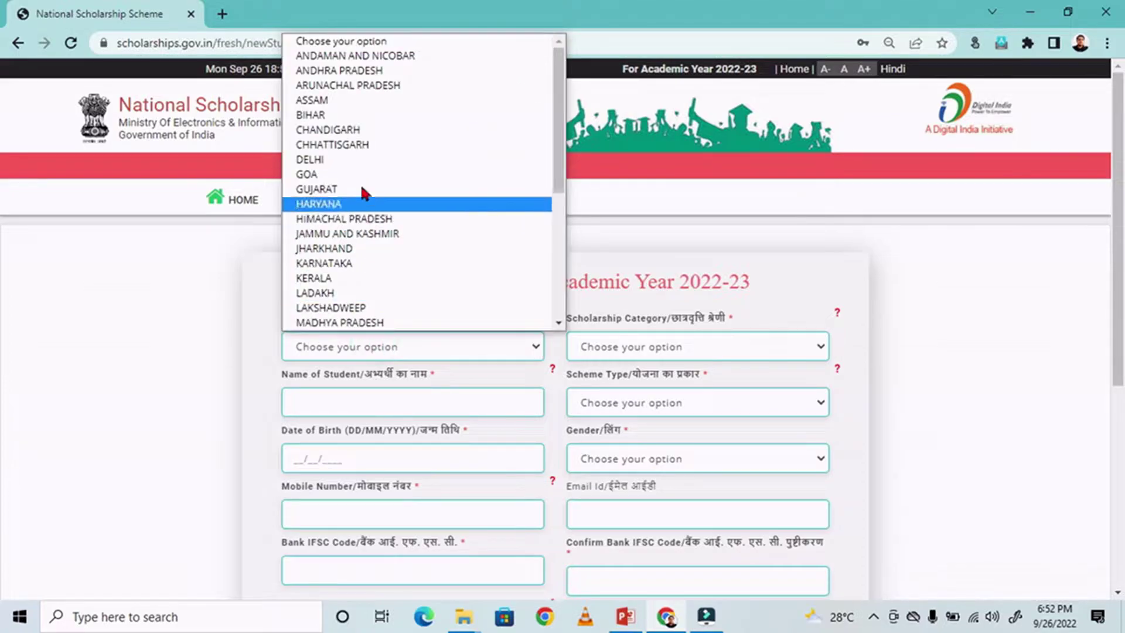
click(363, 145)
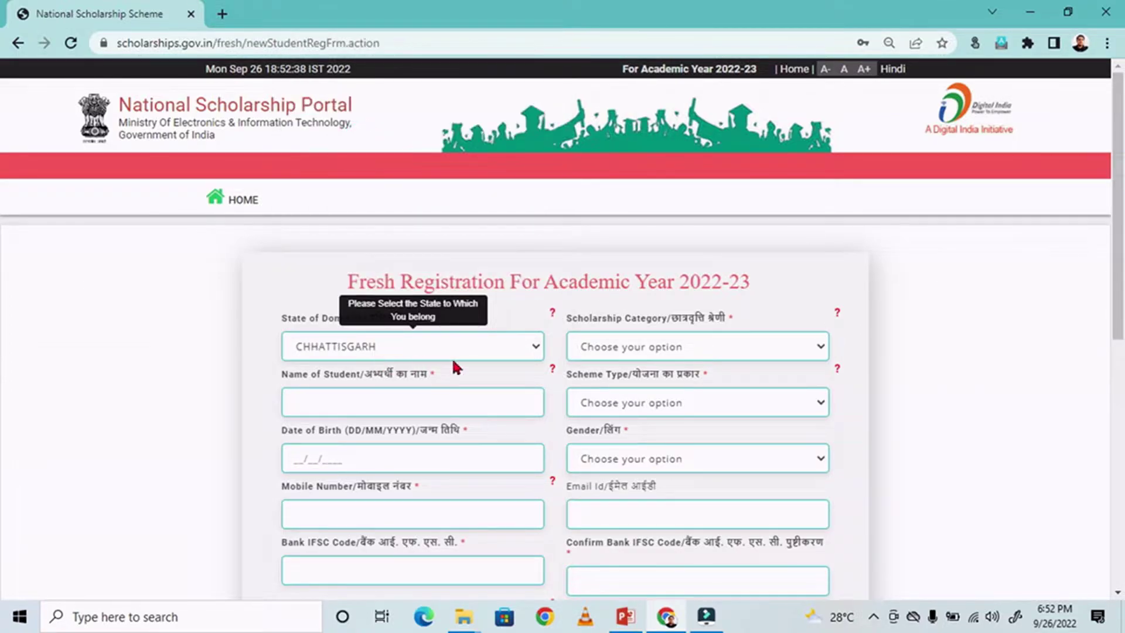
click(713, 348)
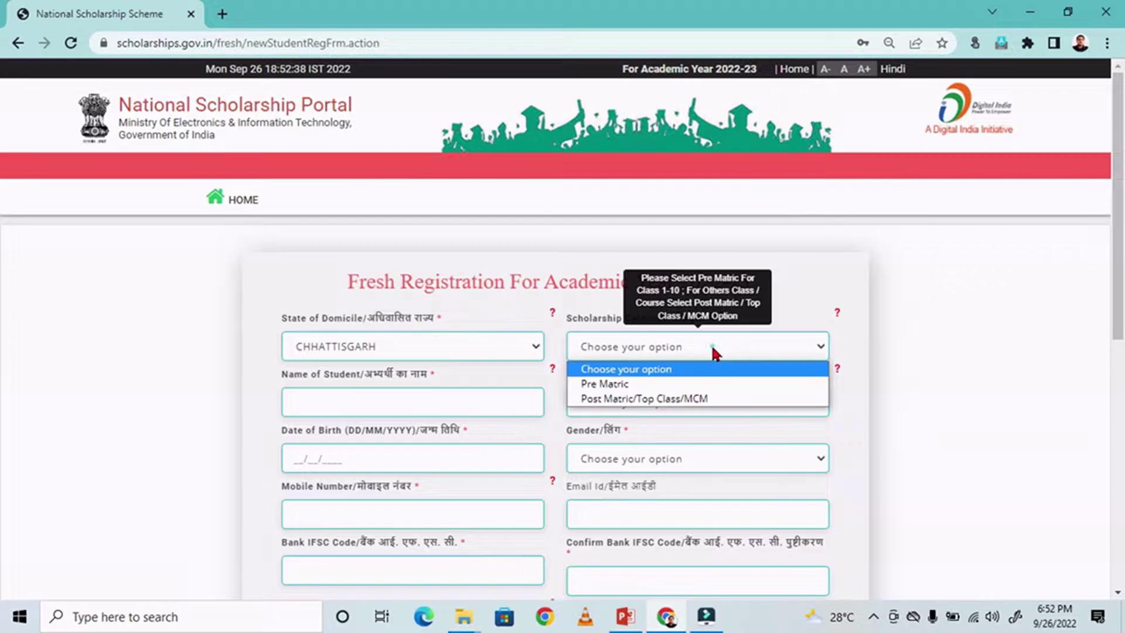
click(677, 402)
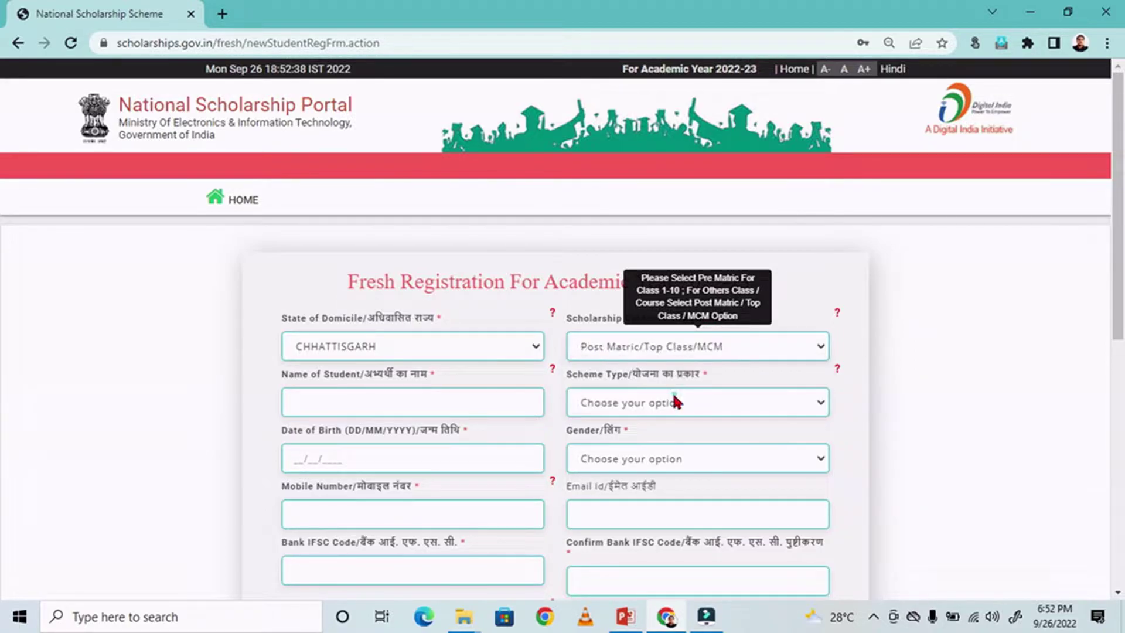
Set the Scheme Type to Scholarship Scheme
click(393, 404)
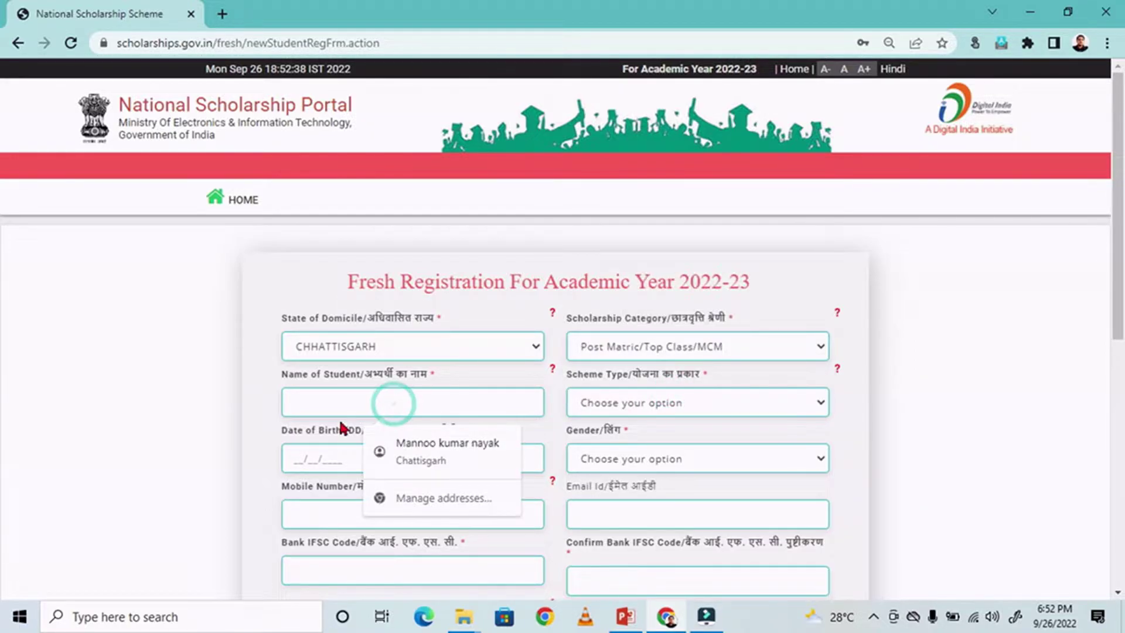
click(630, 403)
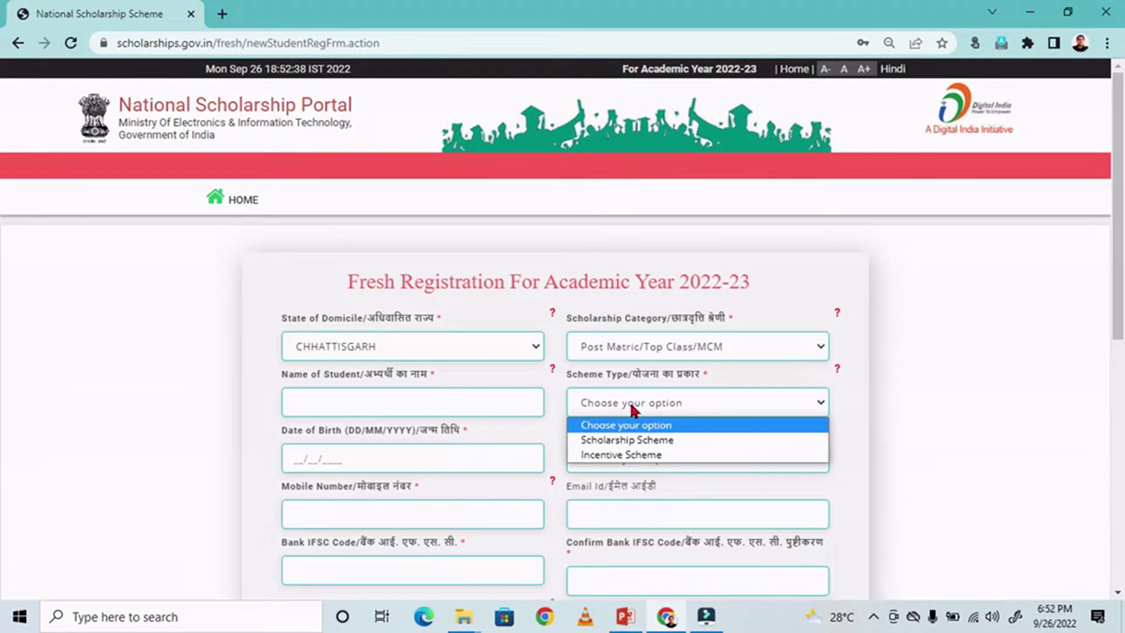
click(638, 441)
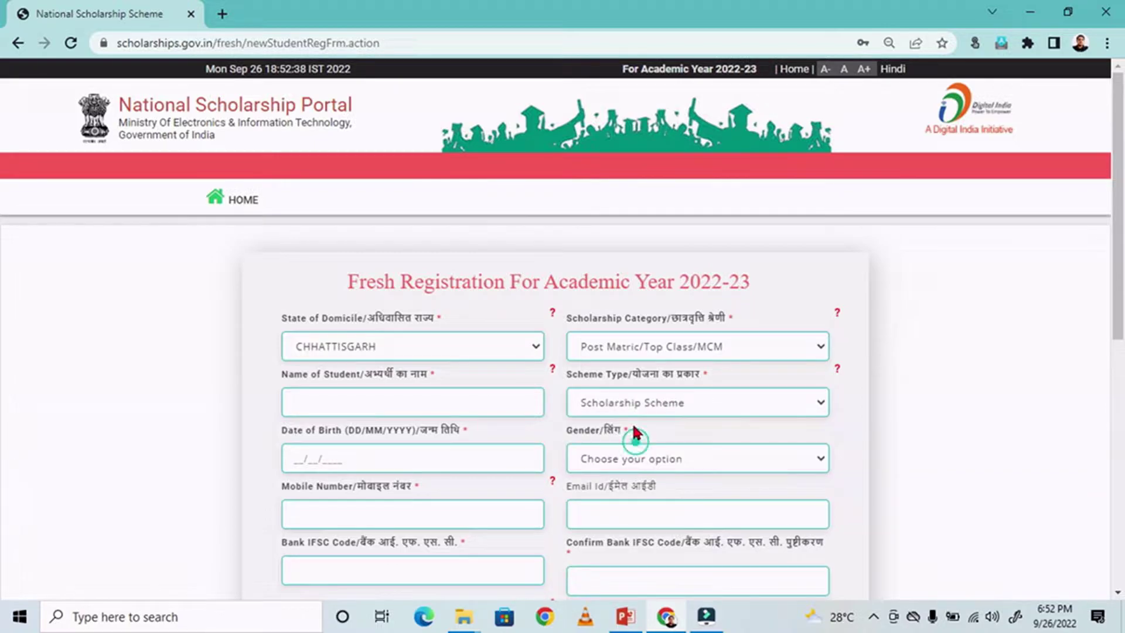
Set the Gender to Male, leaving the Date of Birth blank
click(295, 458)
scroll(451, 432, down, 1)
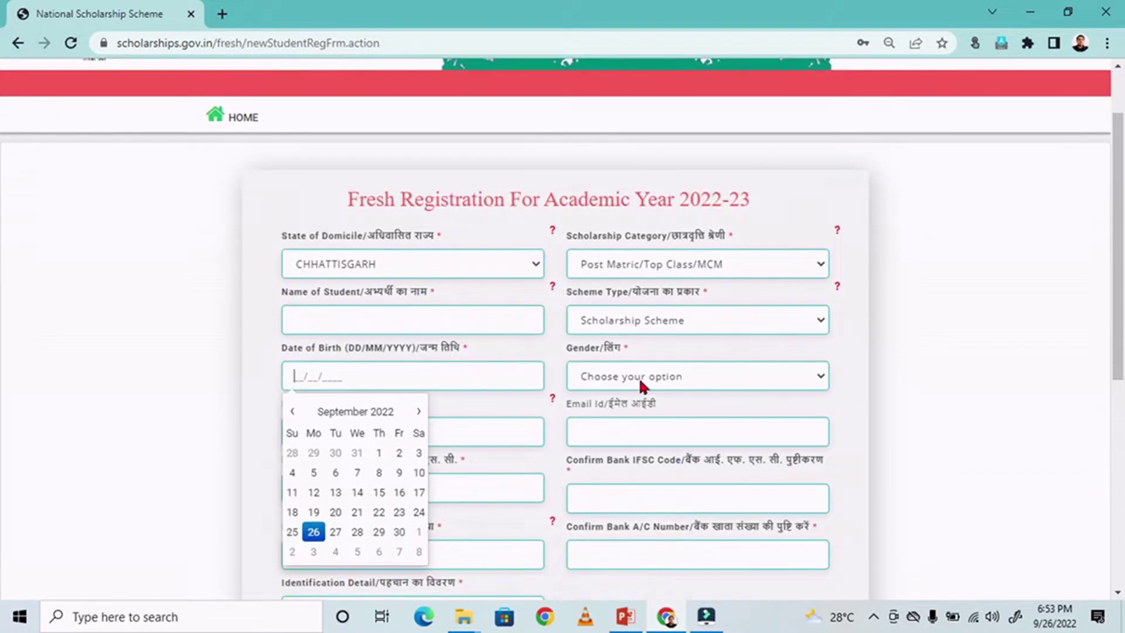
click(642, 377)
click(692, 376)
click(692, 376)
click(649, 378)
Go through the email, mobile number, bank IFSC code and bank account number fields, including their confirmation fields, without filling them
click(623, 428)
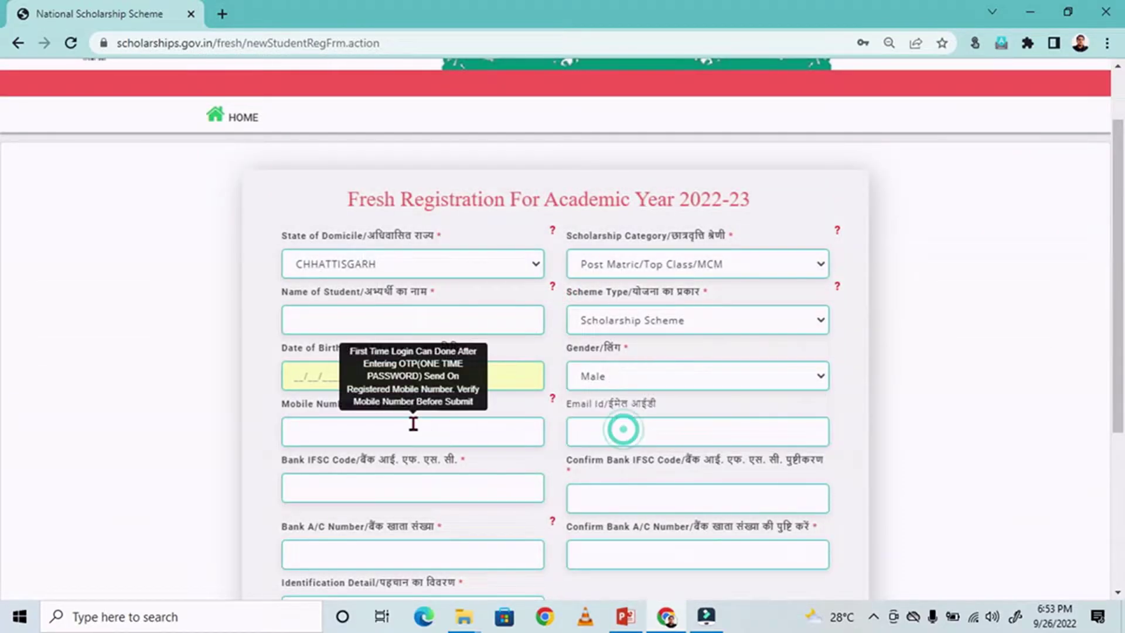
click(378, 429)
click(661, 432)
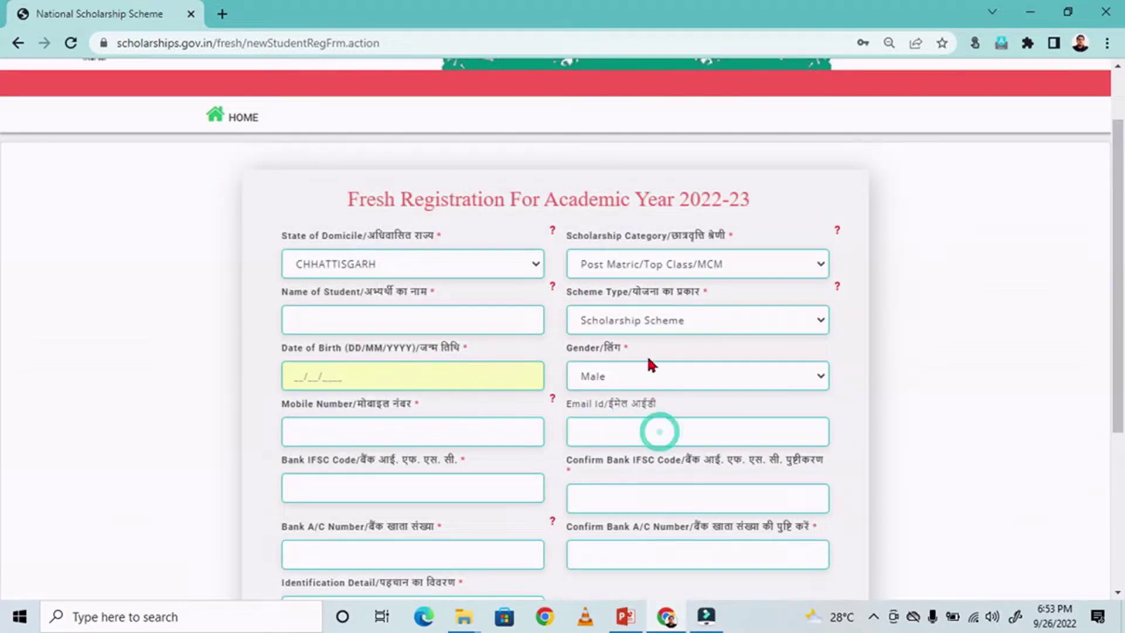
scroll(644, 361, down, 3)
click(382, 324)
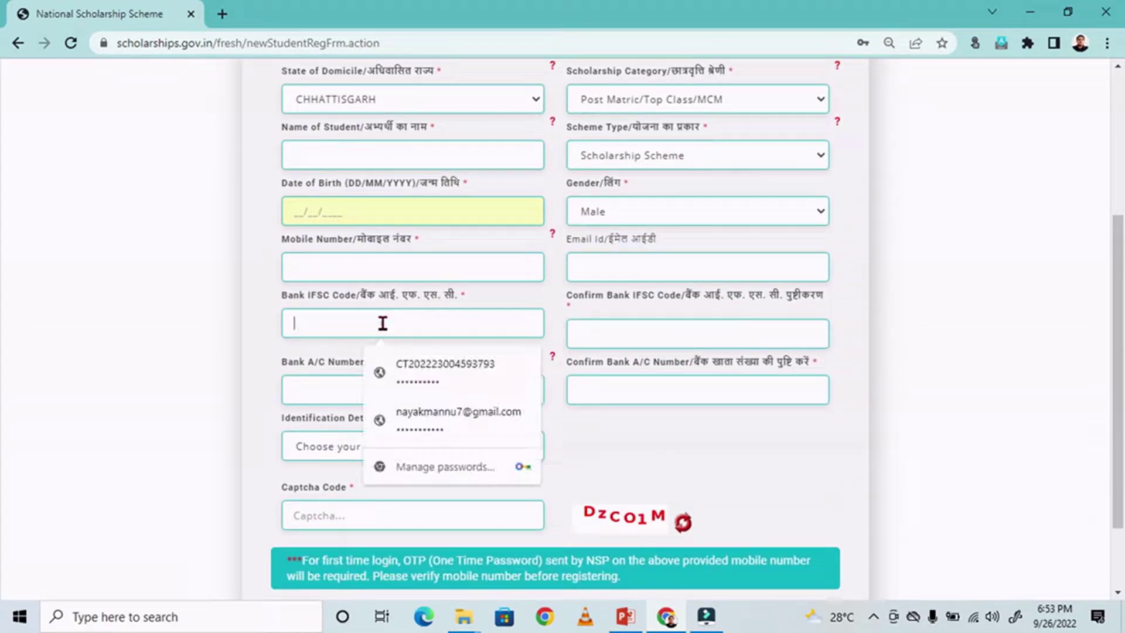
click(620, 334)
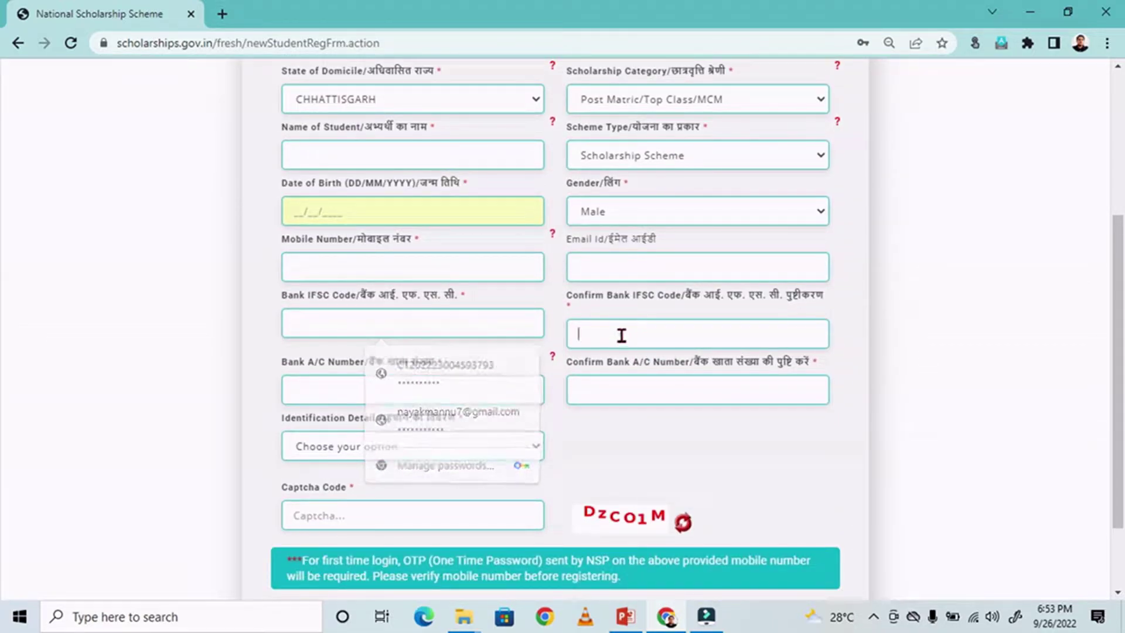
click(413, 387)
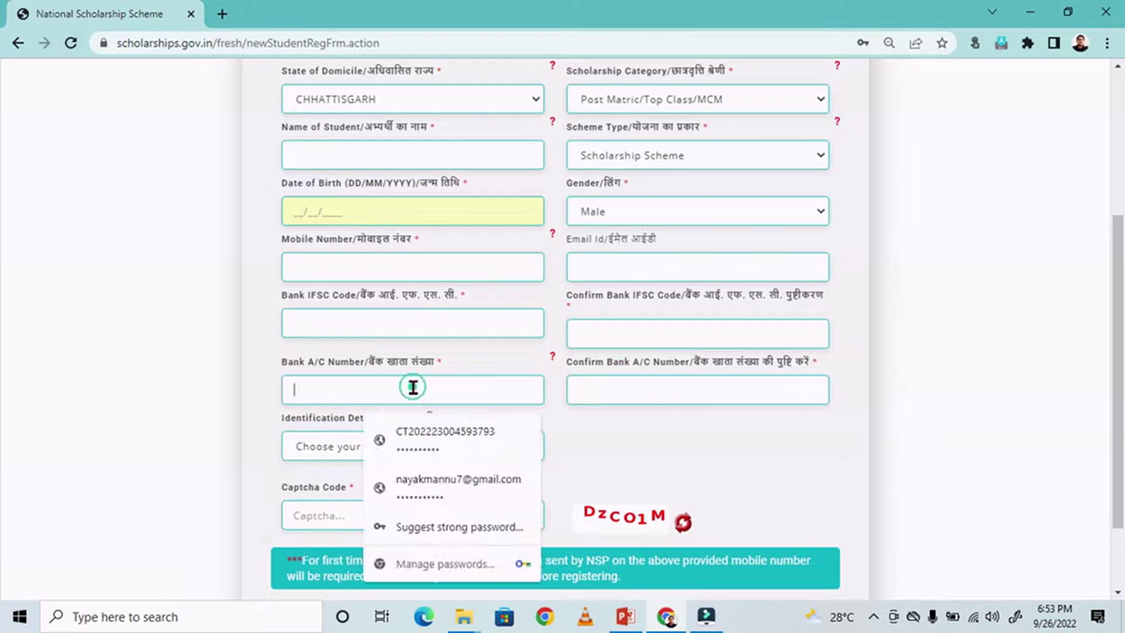
click(652, 388)
scroll(662, 341, down, 2)
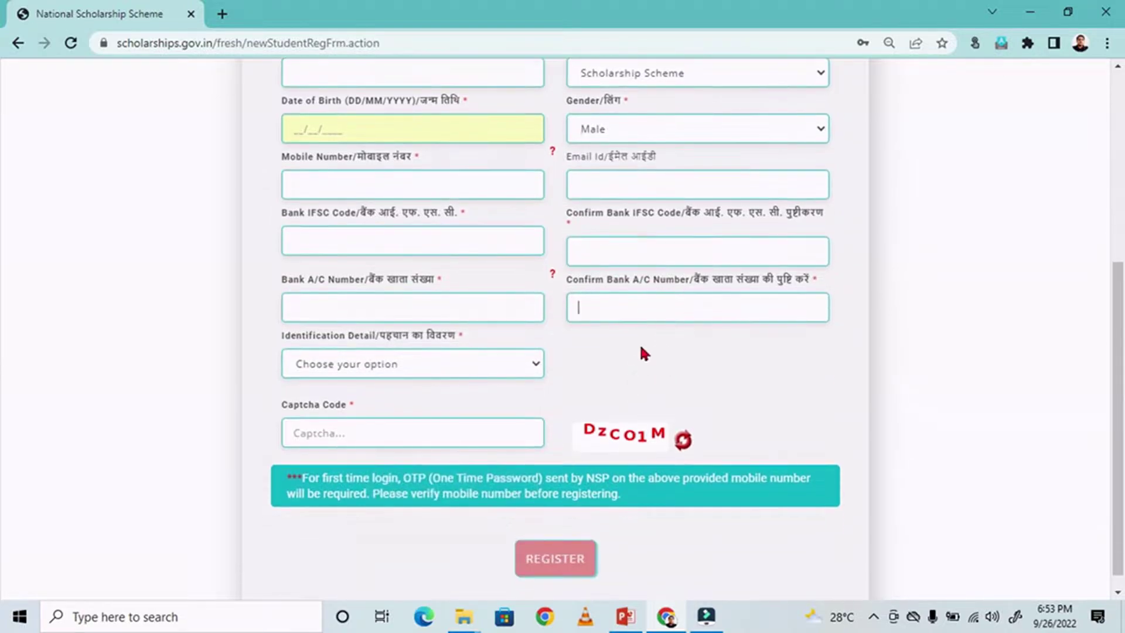
Try to choose Aadhaar as the Identification Detail and dismiss the alert
click(436, 364)
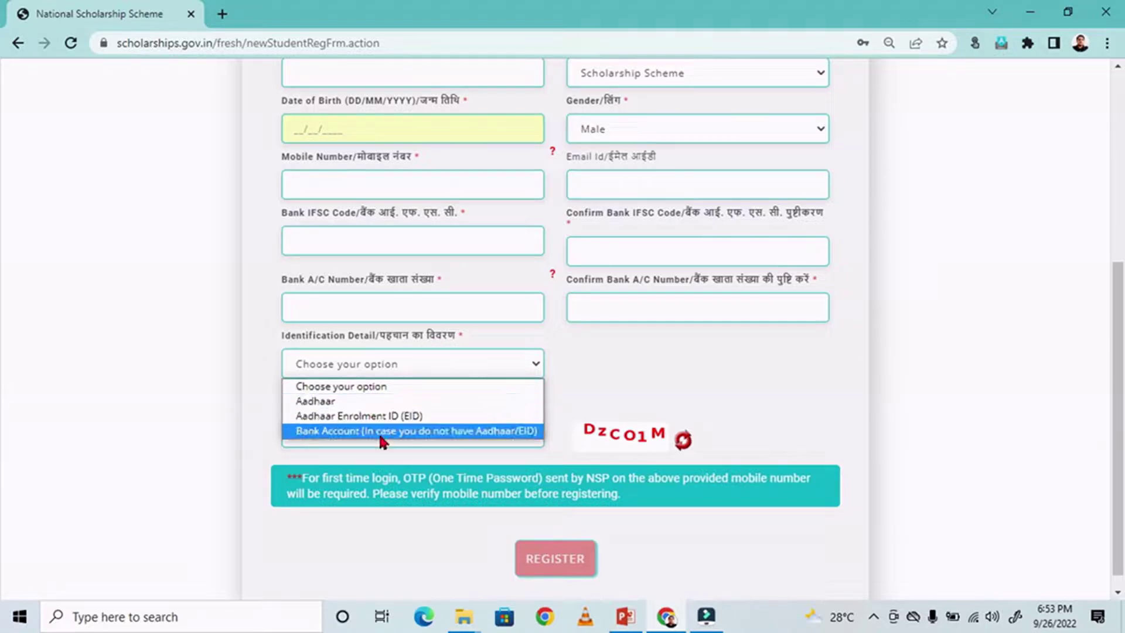
click(375, 402)
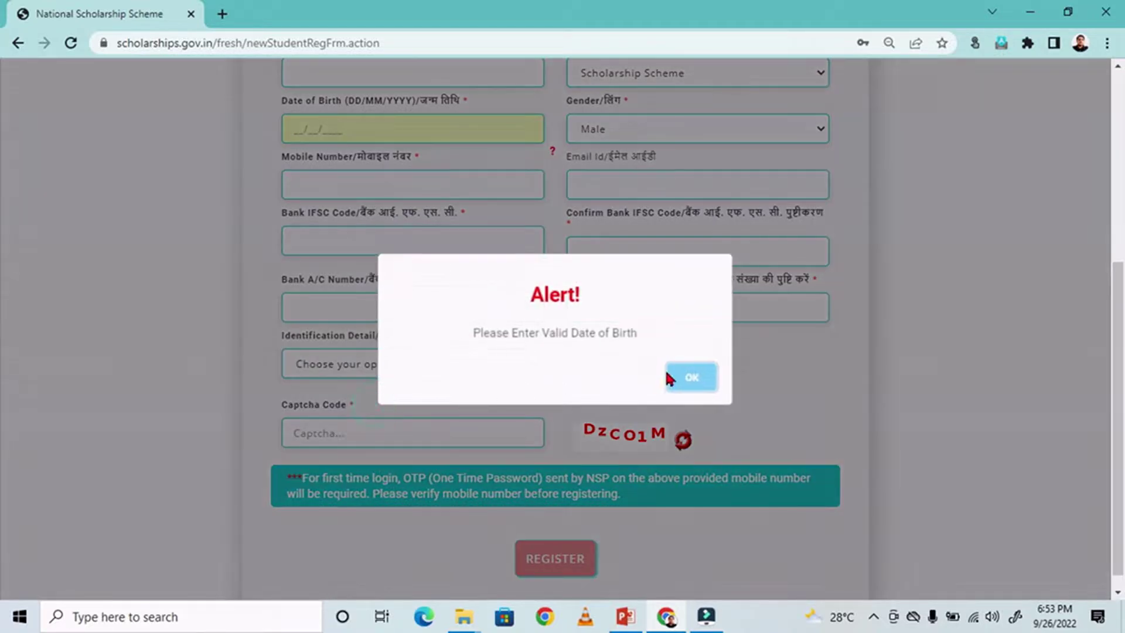
click(689, 378)
scroll(451, 404, down, 1)
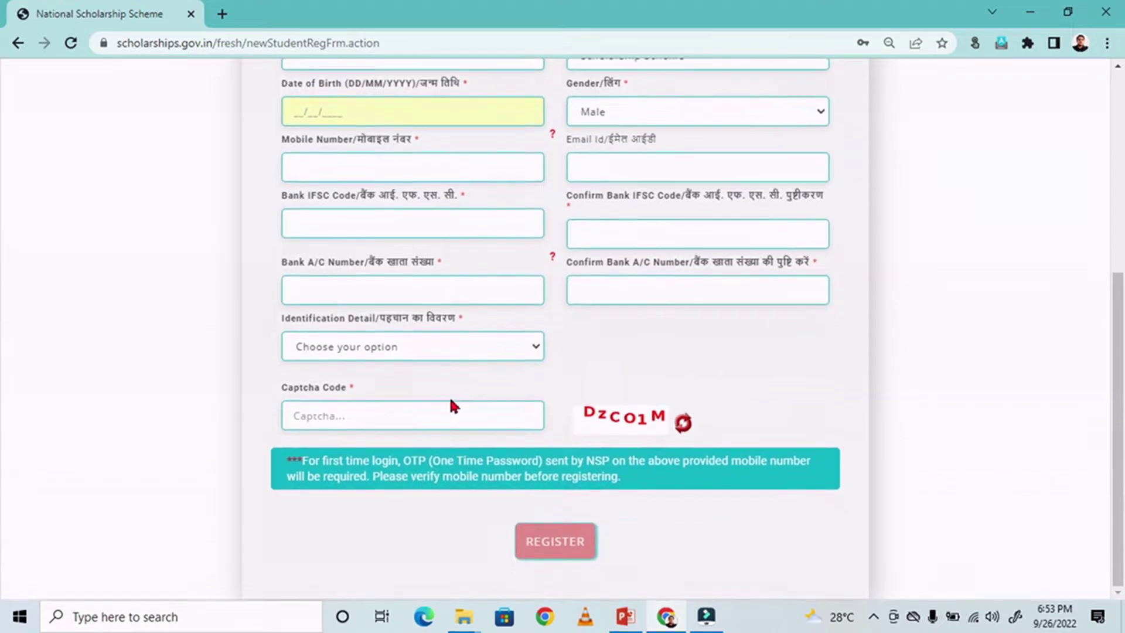
Check the captcha field and the end of the form, and view the successful student registration slide in PowerPoint
click(340, 417)
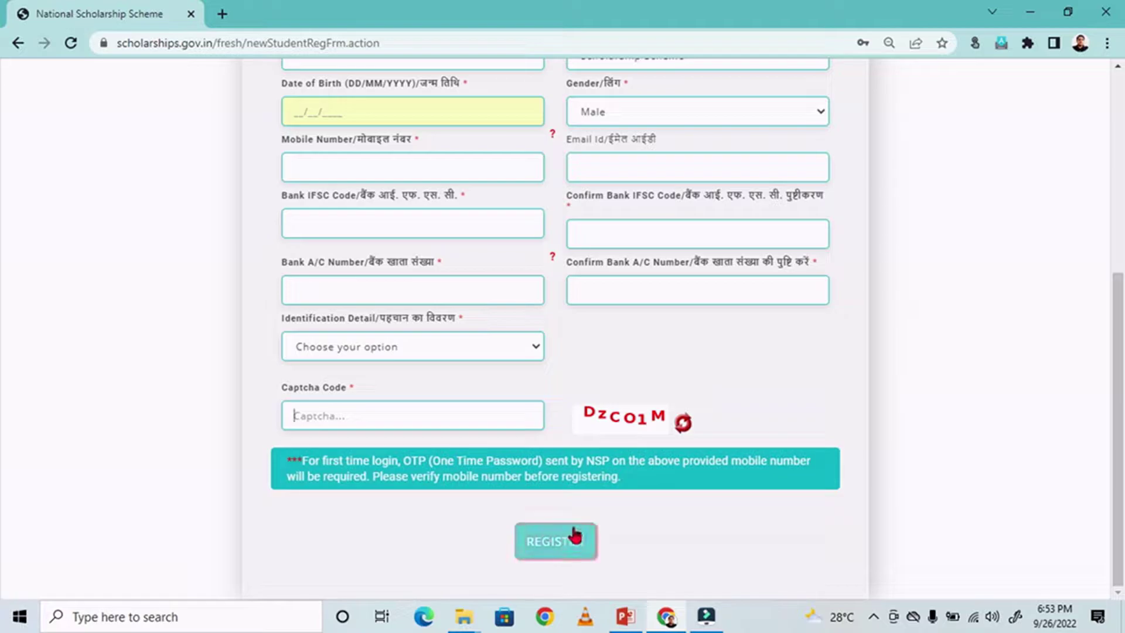
scroll(606, 431, up, 2)
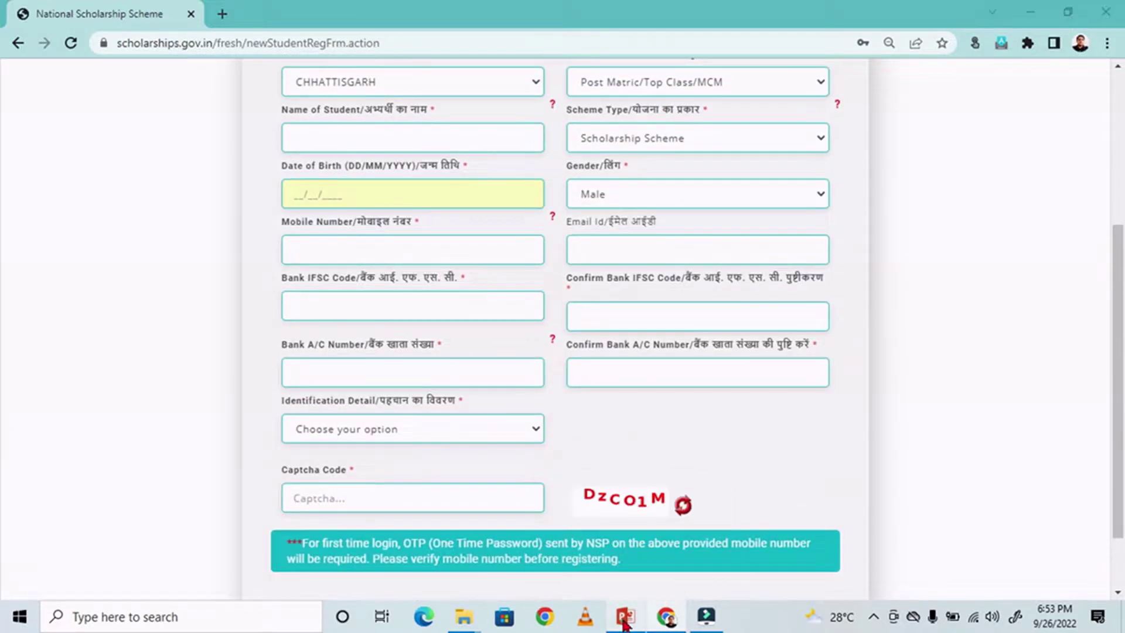
click(625, 621)
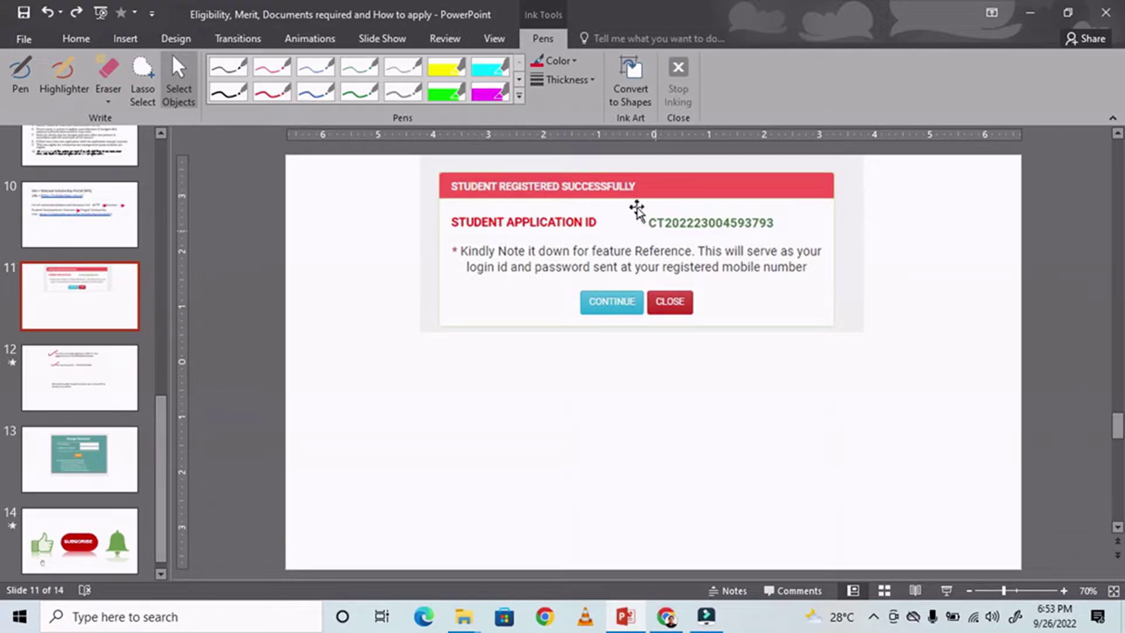
click(666, 617)
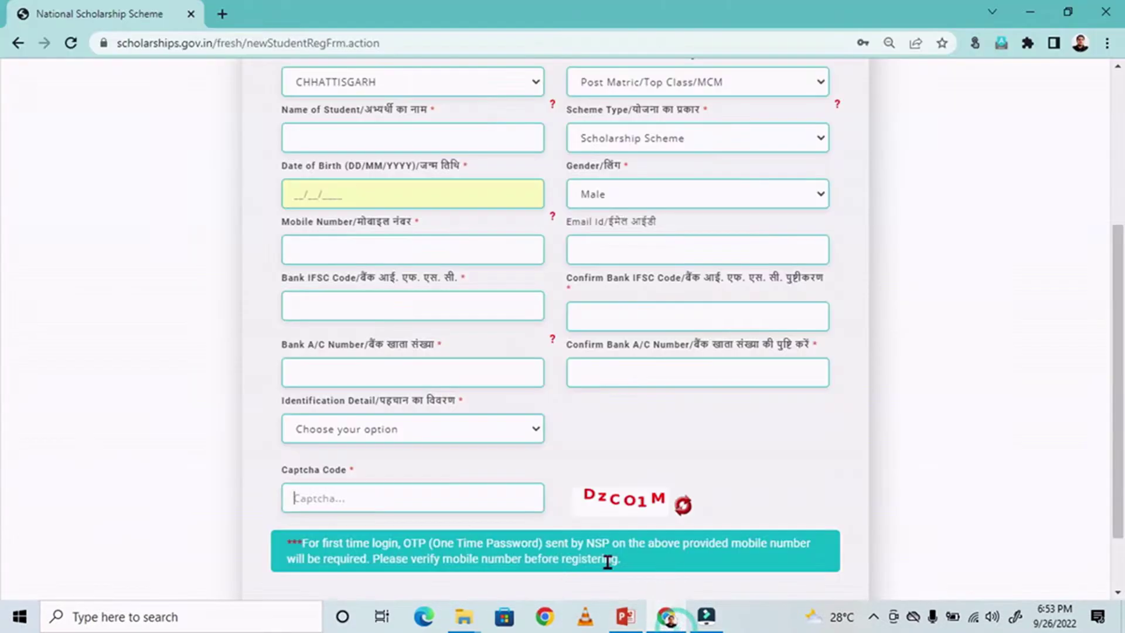
scroll(607, 561, down, 1)
click(623, 625)
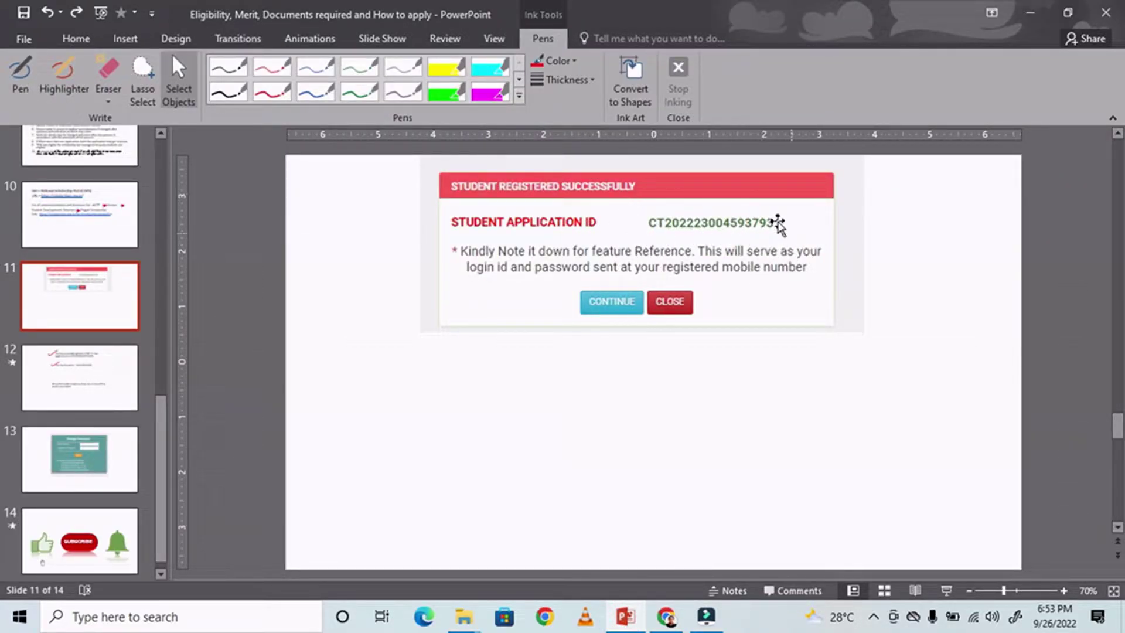
Review the slide with the registration and password messages, and return to the successful student registration slide
click(85, 362)
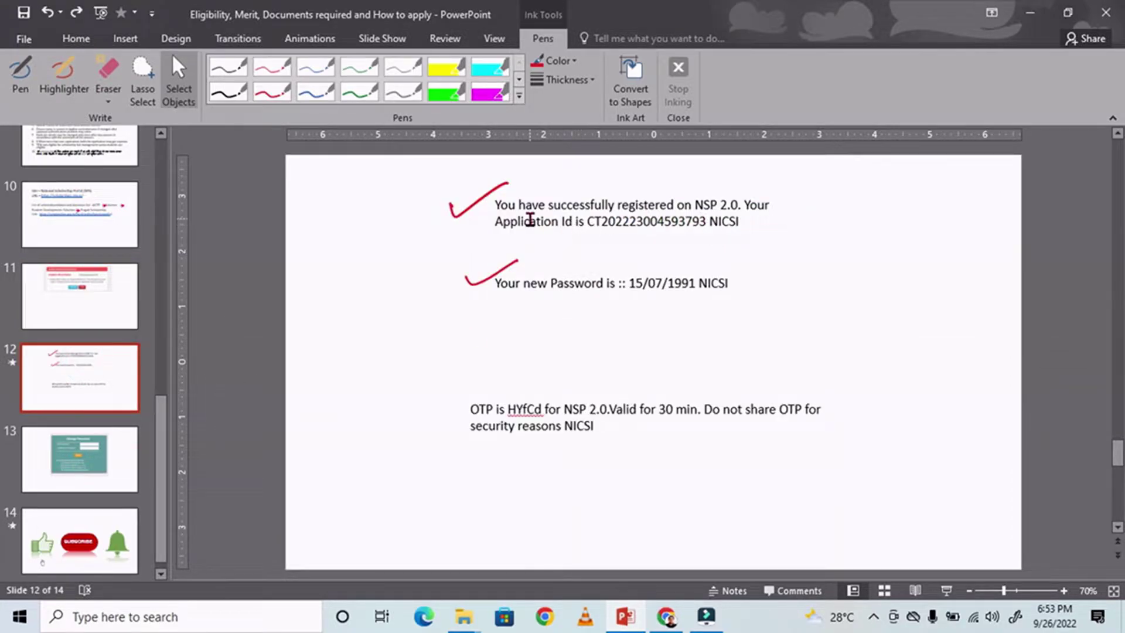
drag(496, 205, 615, 205)
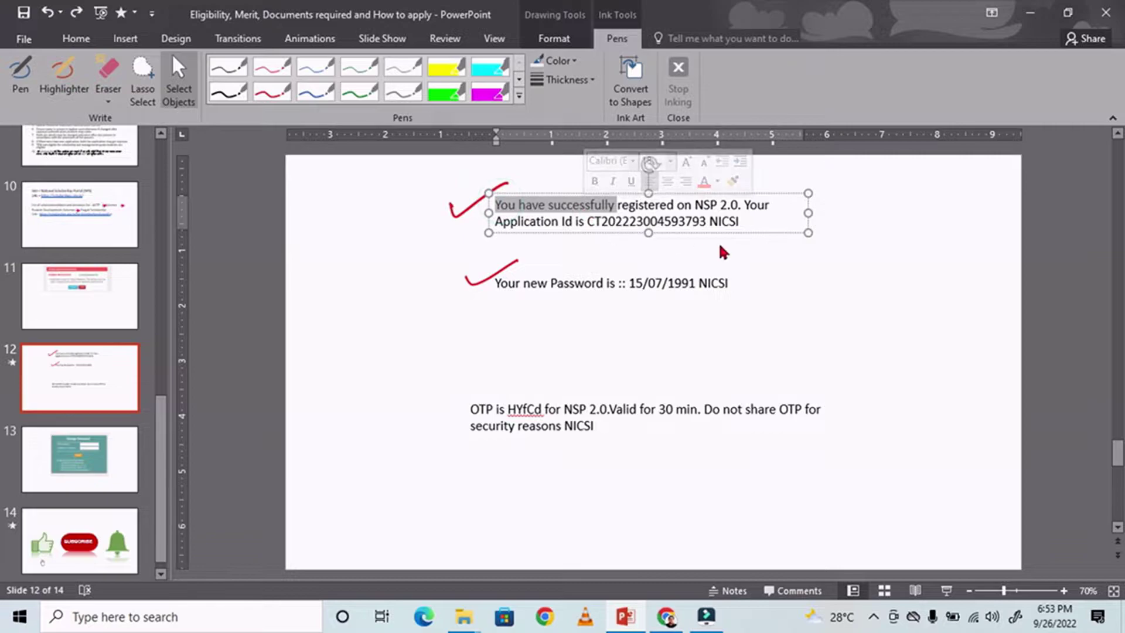
click(722, 244)
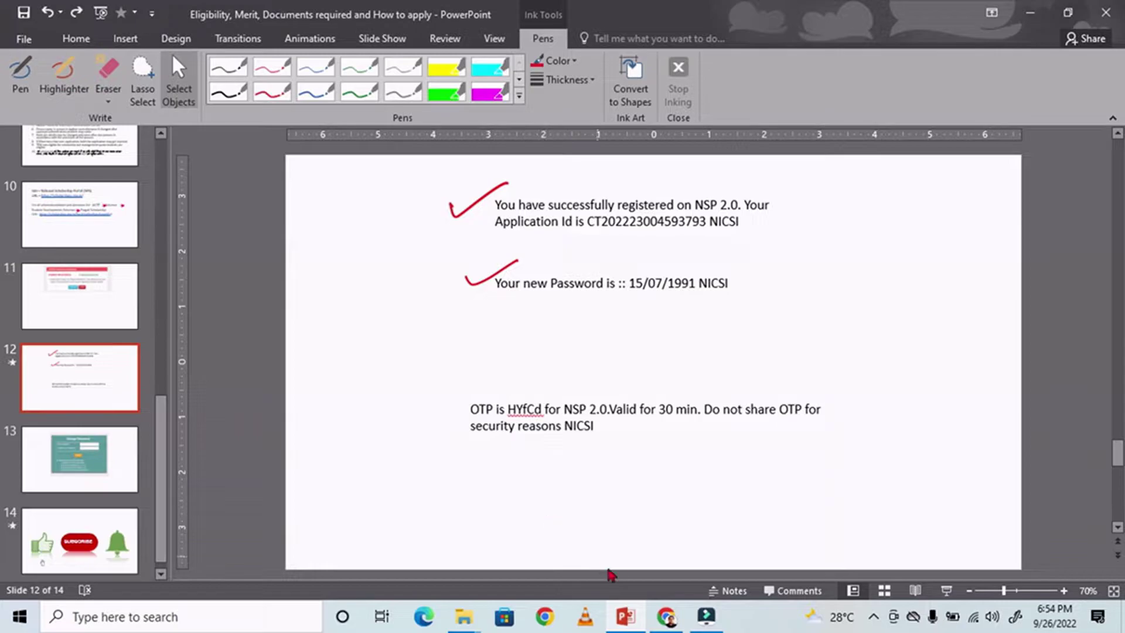
click(666, 615)
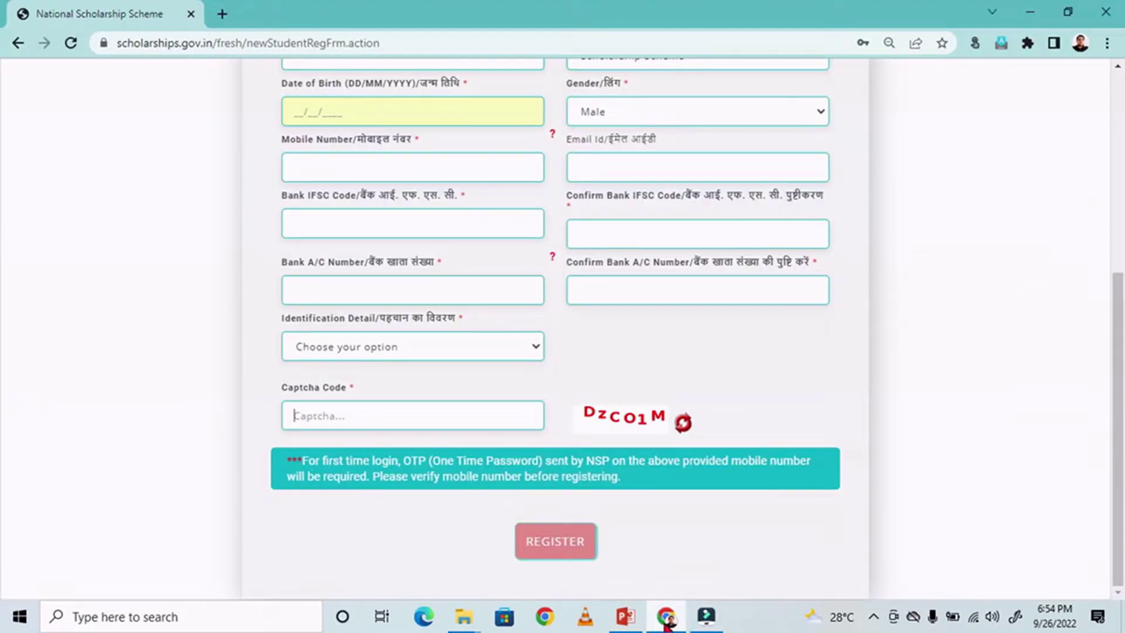
click(626, 616)
scroll(565, 424, up, 1)
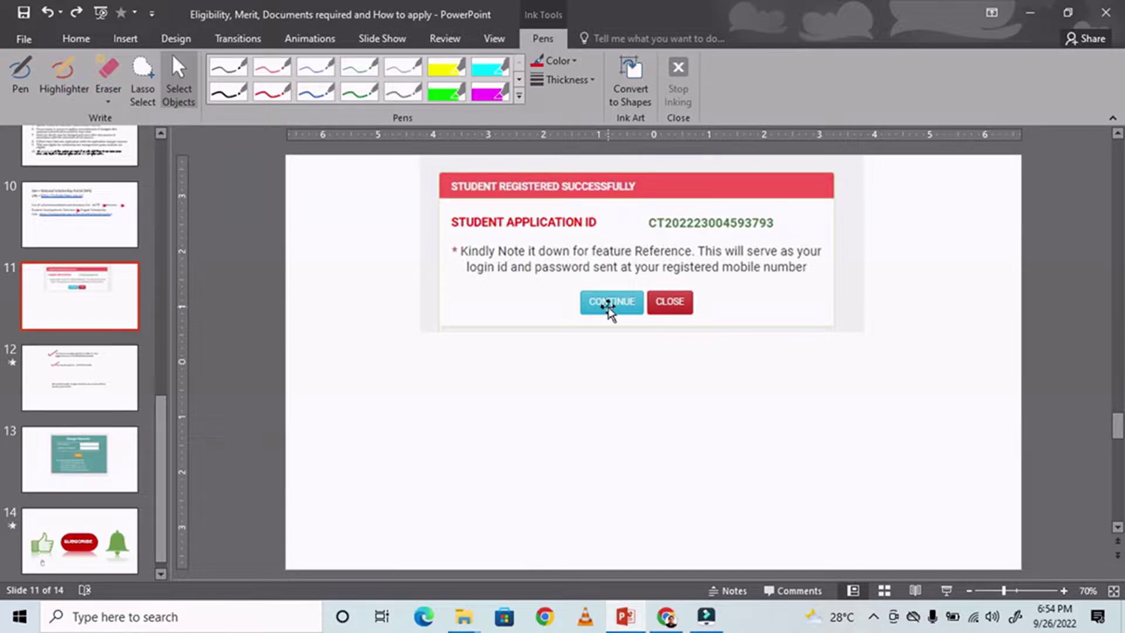
Switch to the scholarship portal in Chrome and go back from the registration form to the home page
click(667, 623)
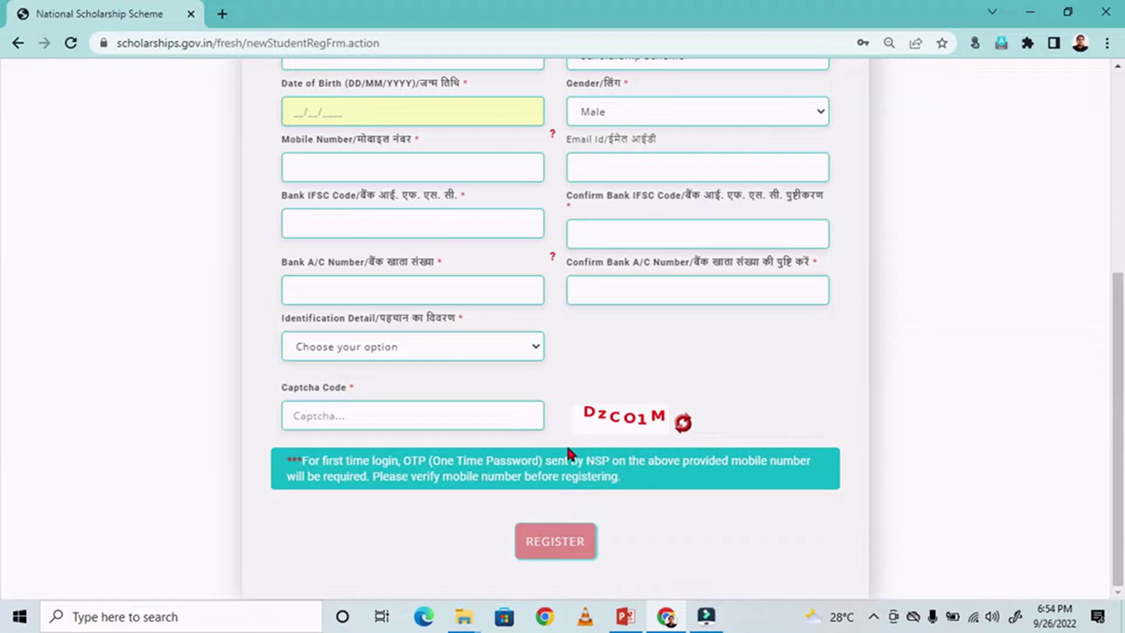
scroll(462, 438, up, 6)
scroll(458, 433, down, 3)
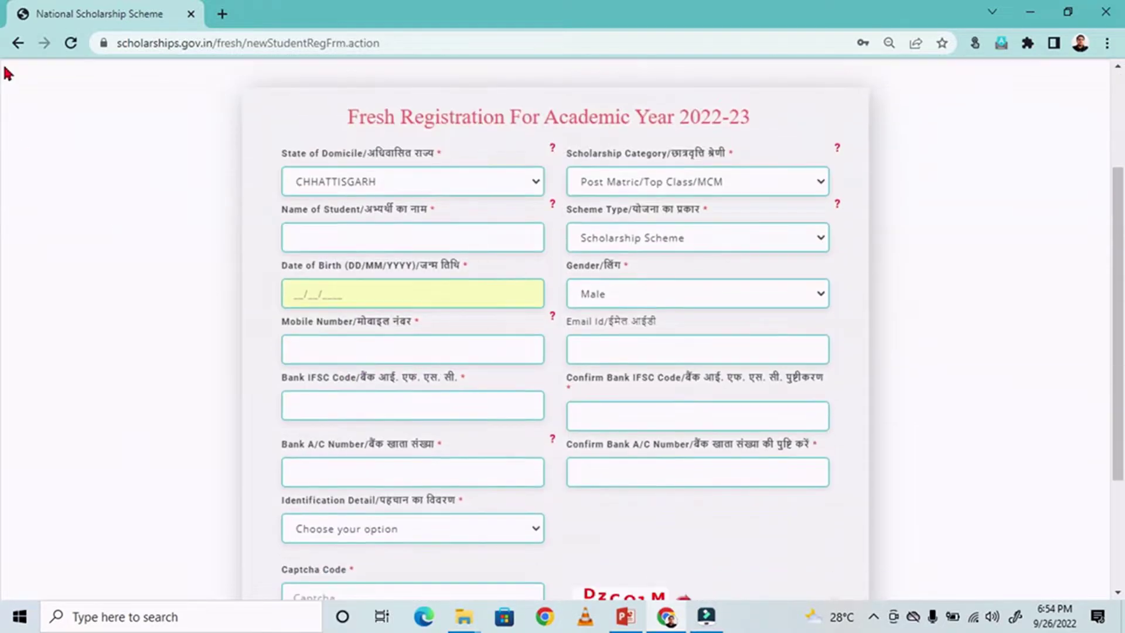
click(18, 43)
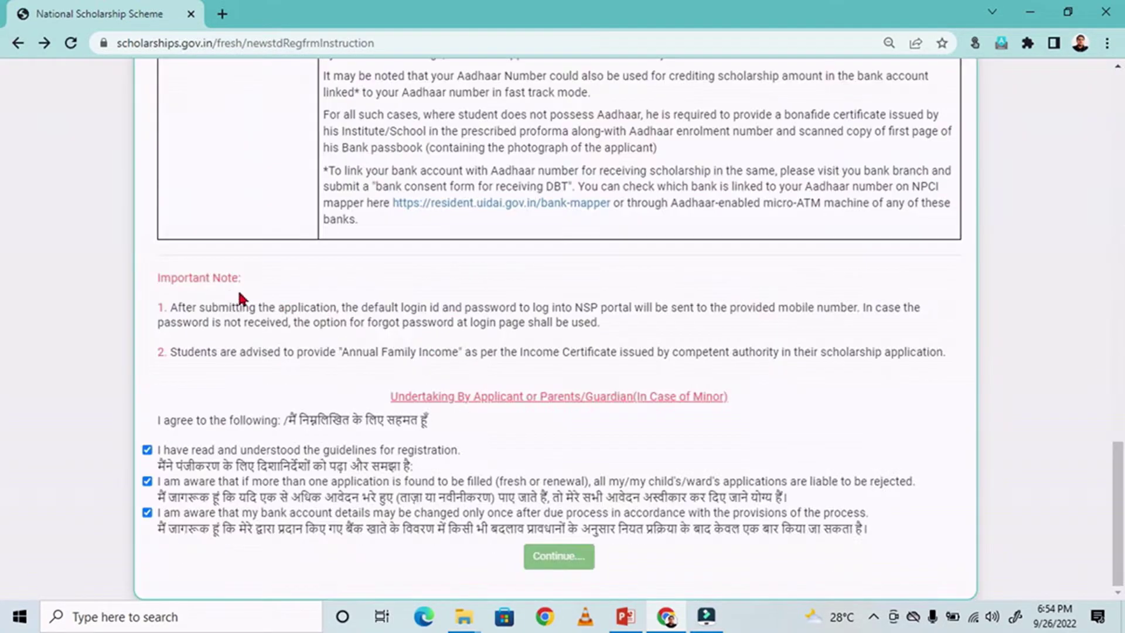
scroll(347, 302, up, 15)
click(17, 43)
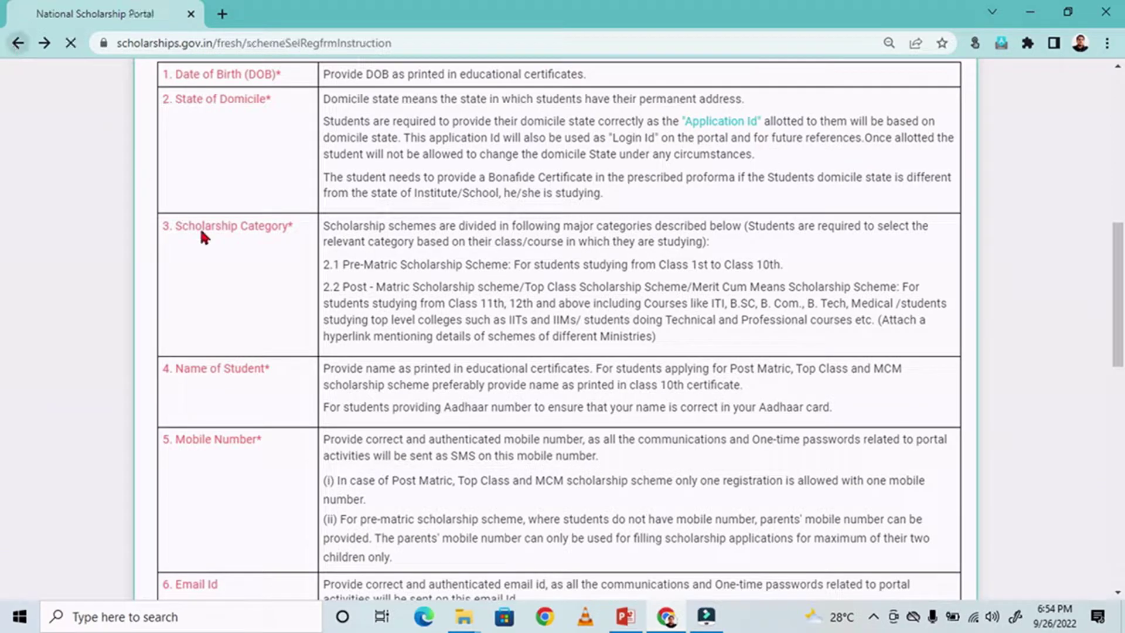
click(15, 45)
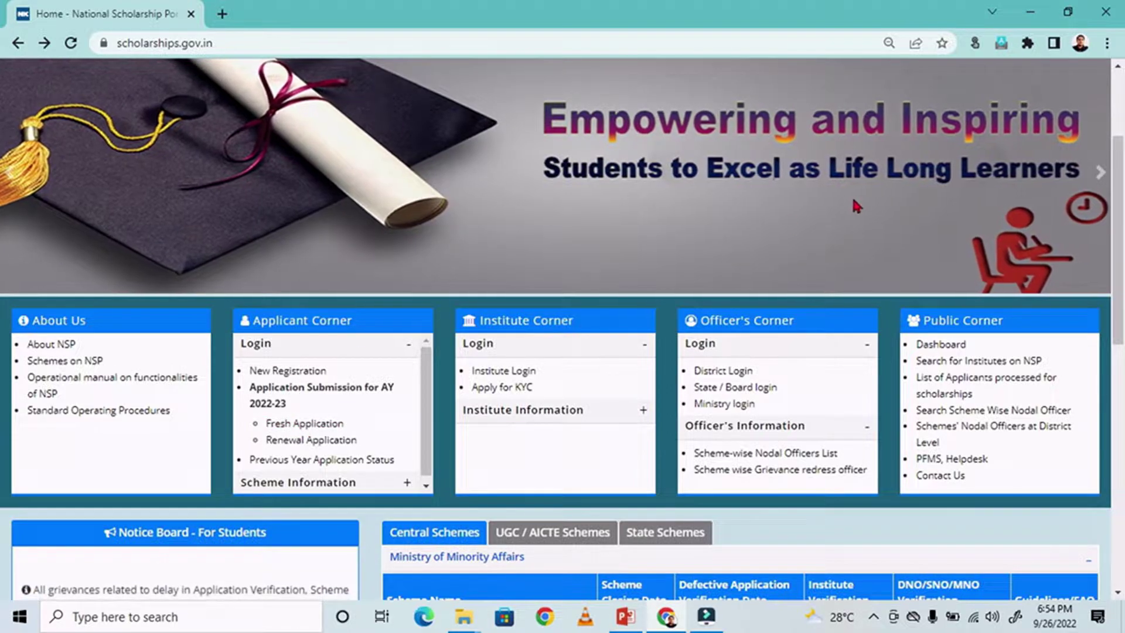
Open the Fresh Application login page and go through its application ID and password fields without changing them
click(297, 428)
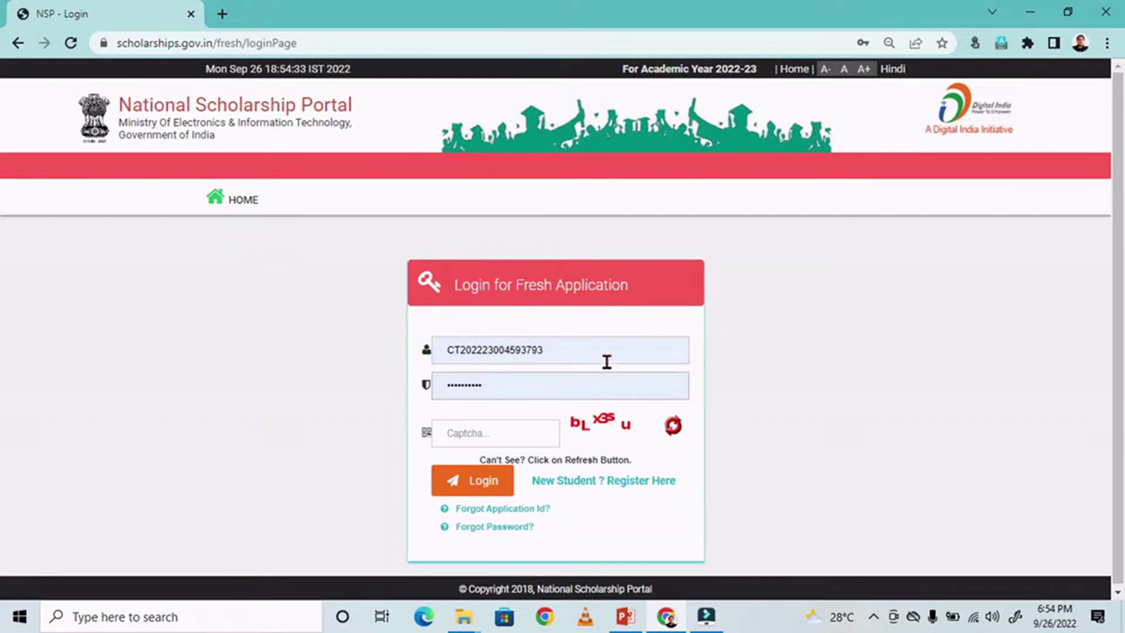
drag(563, 350, 432, 350)
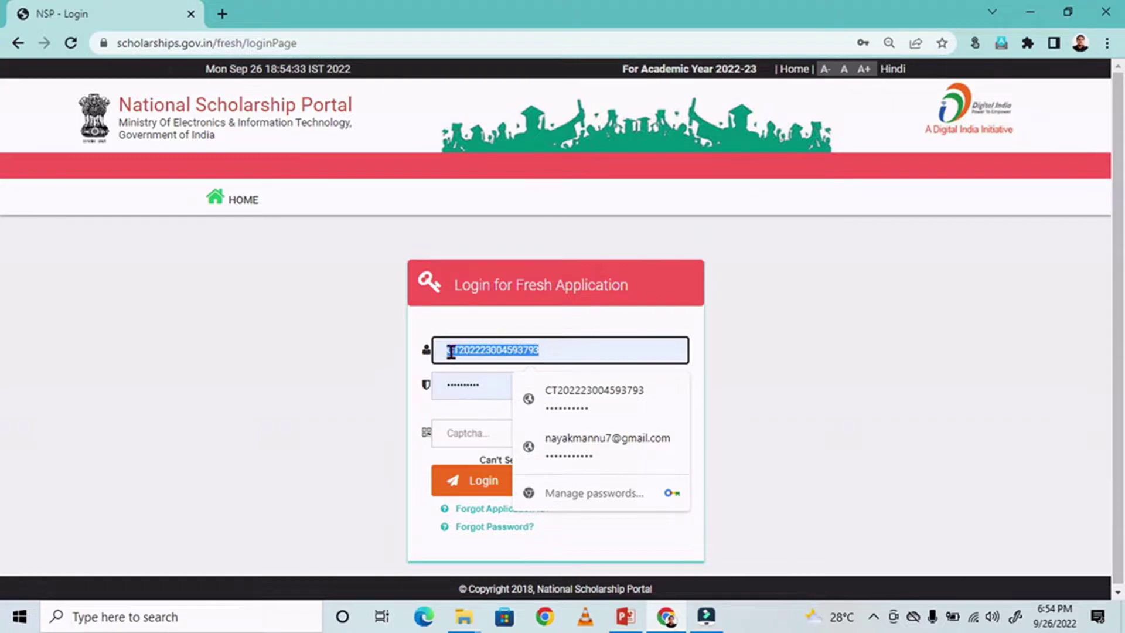
click(495, 389)
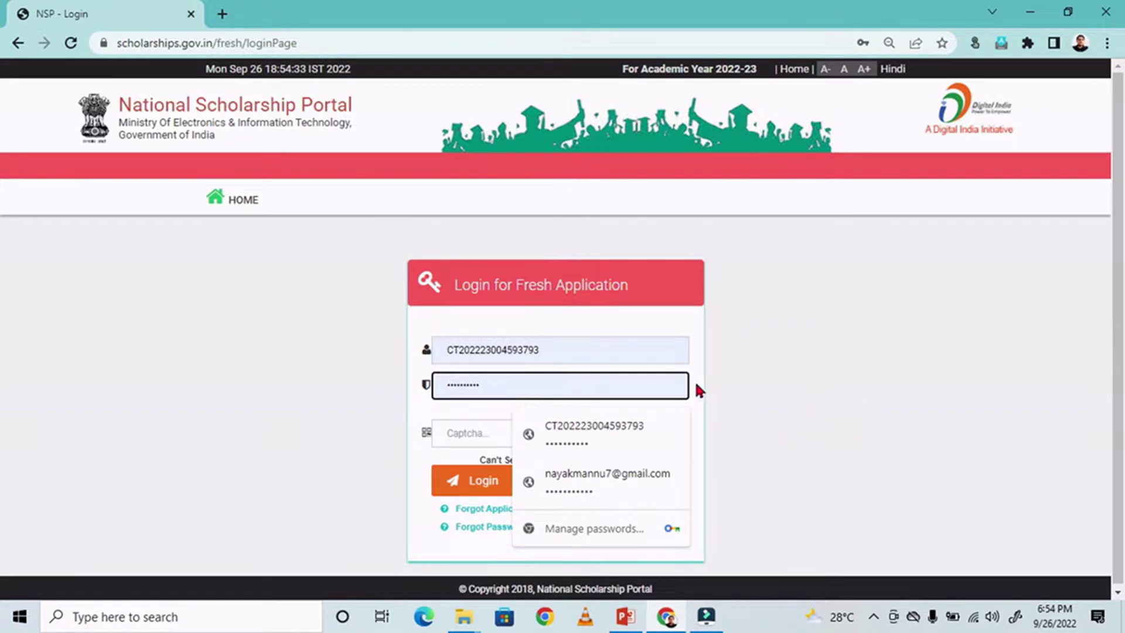
click(766, 389)
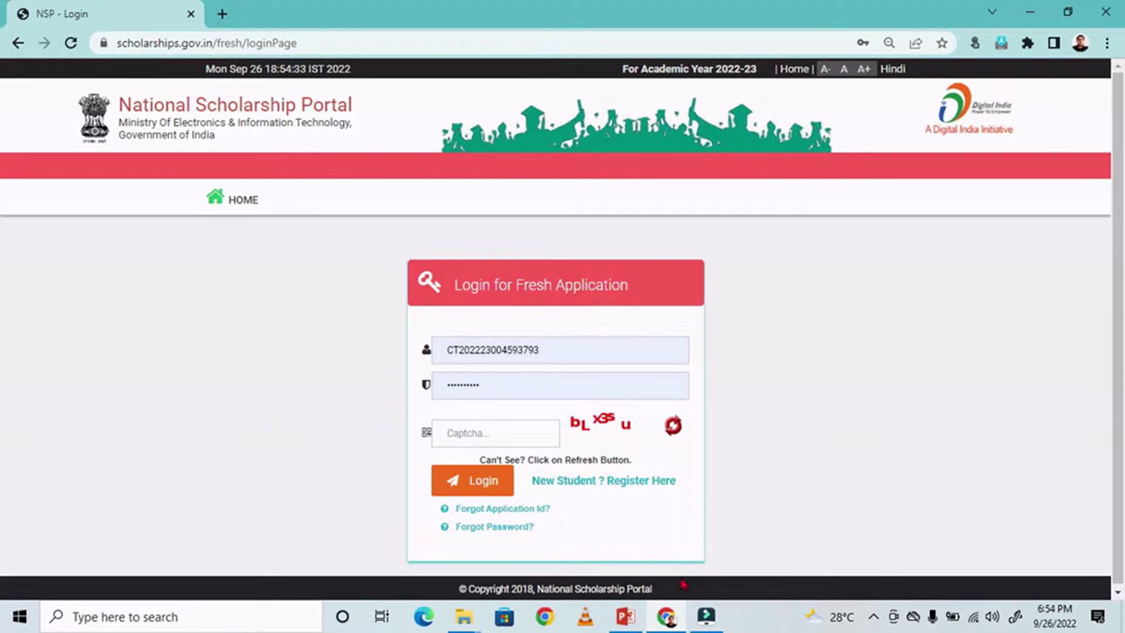
Switch to PowerPoint and view slides 12 and 13 about the login details sent after registration
mouse_move(626, 626)
click(617, 545)
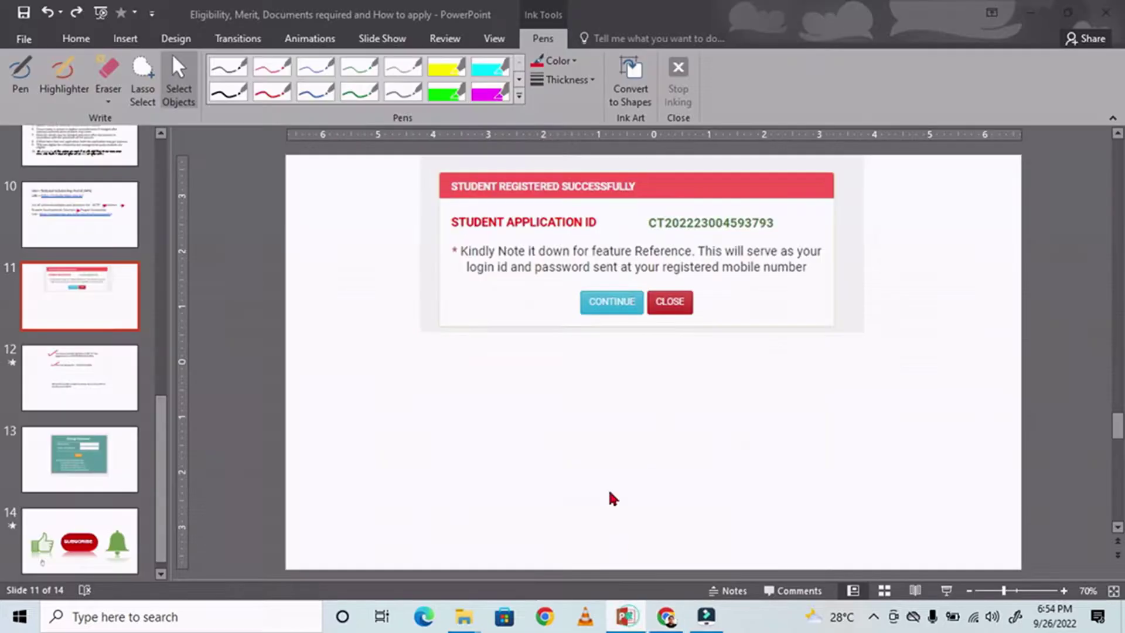
click(124, 381)
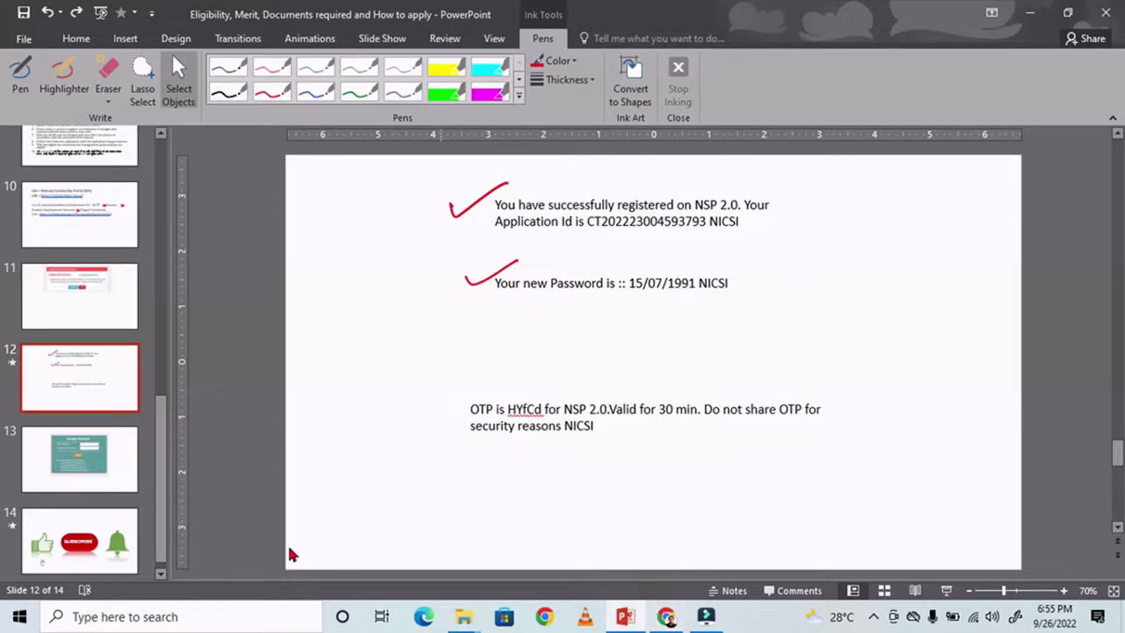
click(99, 459)
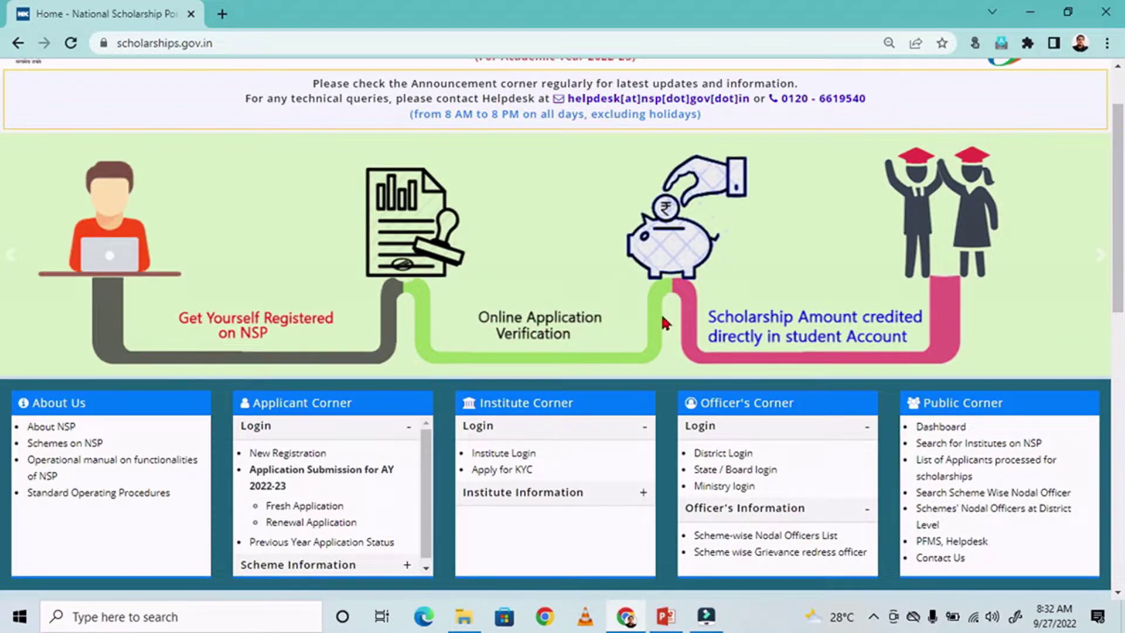
Open the Fresh Application login page for AY 2022-23 from the scholarship portal's home page in Chrome
scroll(664, 321, down, 3)
scroll(551, 246, up, 2)
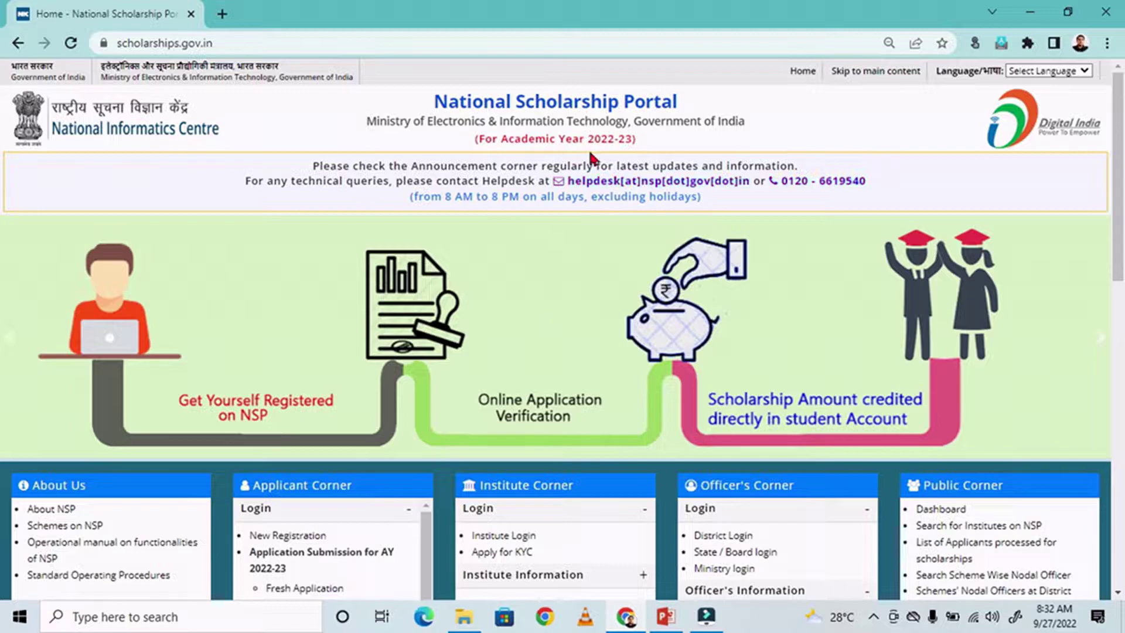
scroll(545, 314, down, 3)
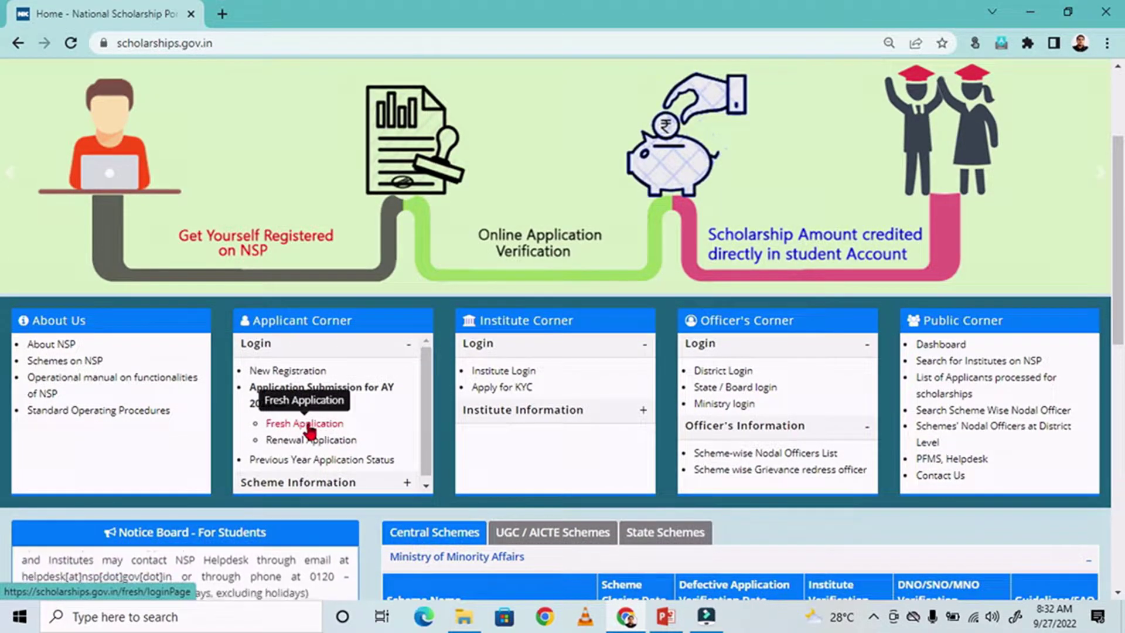
click(307, 427)
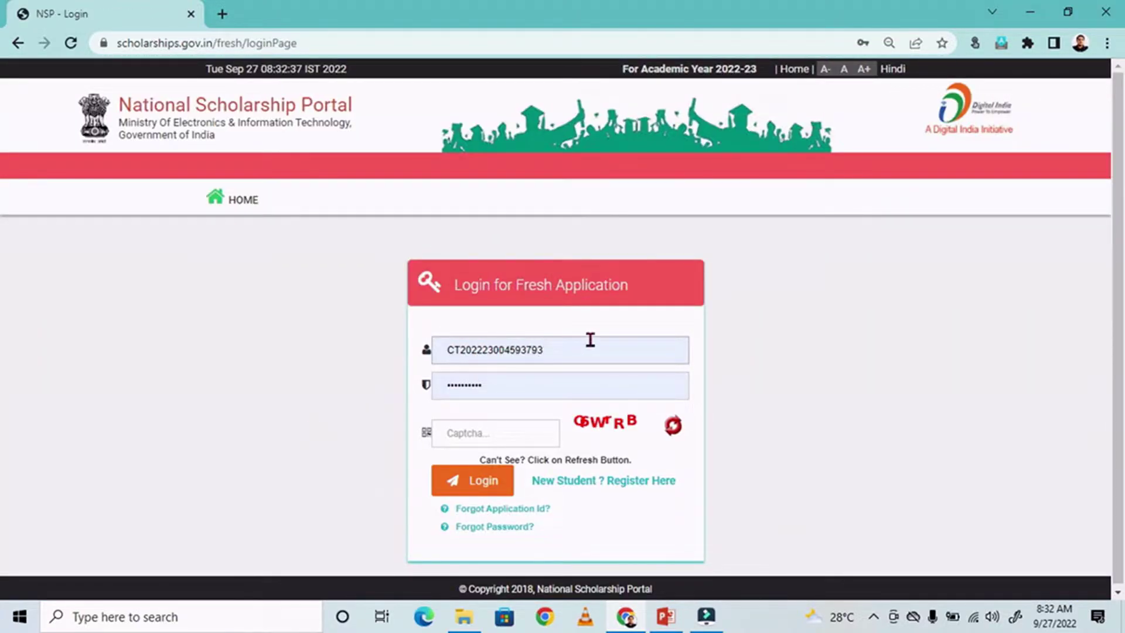
Refresh the captcha, enter the new captcha code and log in with the prefilled application ID and password
click(494, 439)
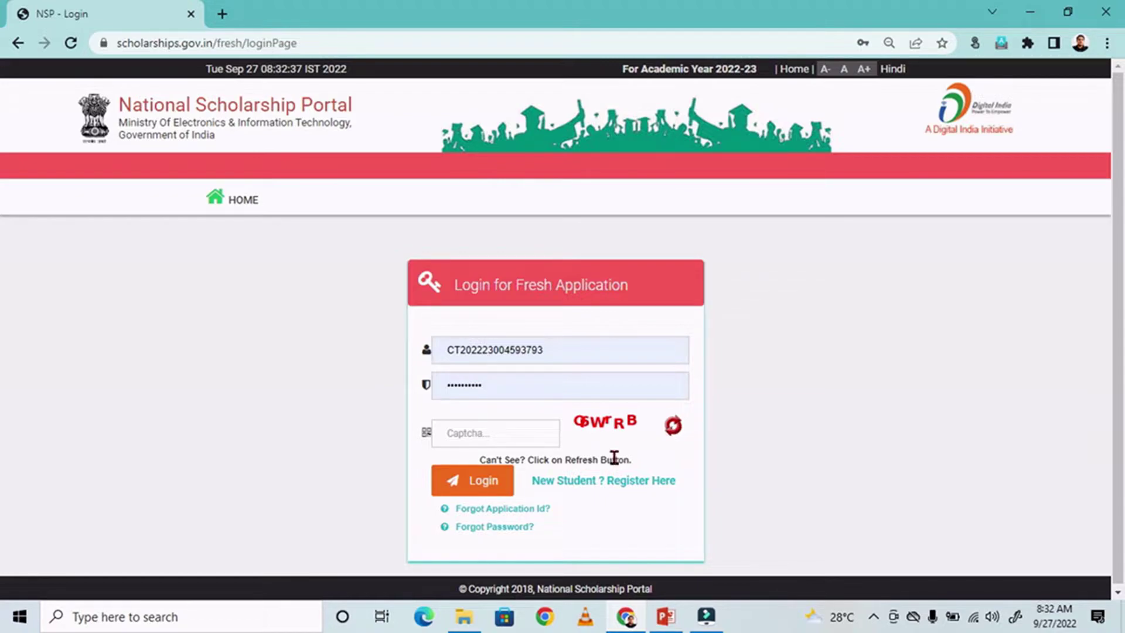
click(668, 428)
click(497, 439)
text(A)
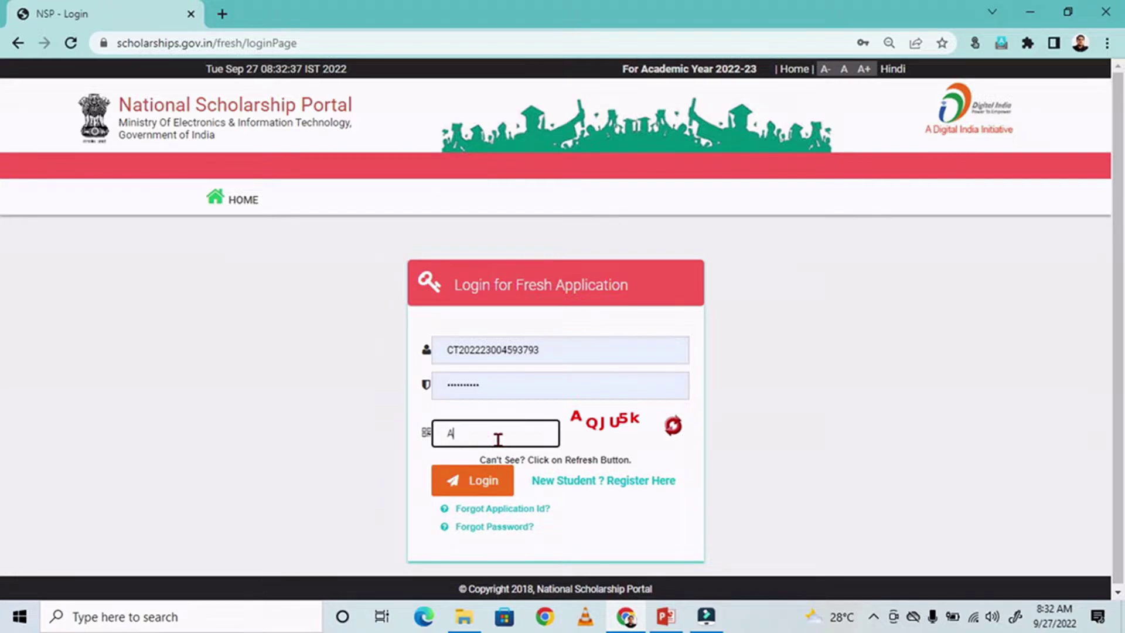
text(QJU5k)
click(480, 483)
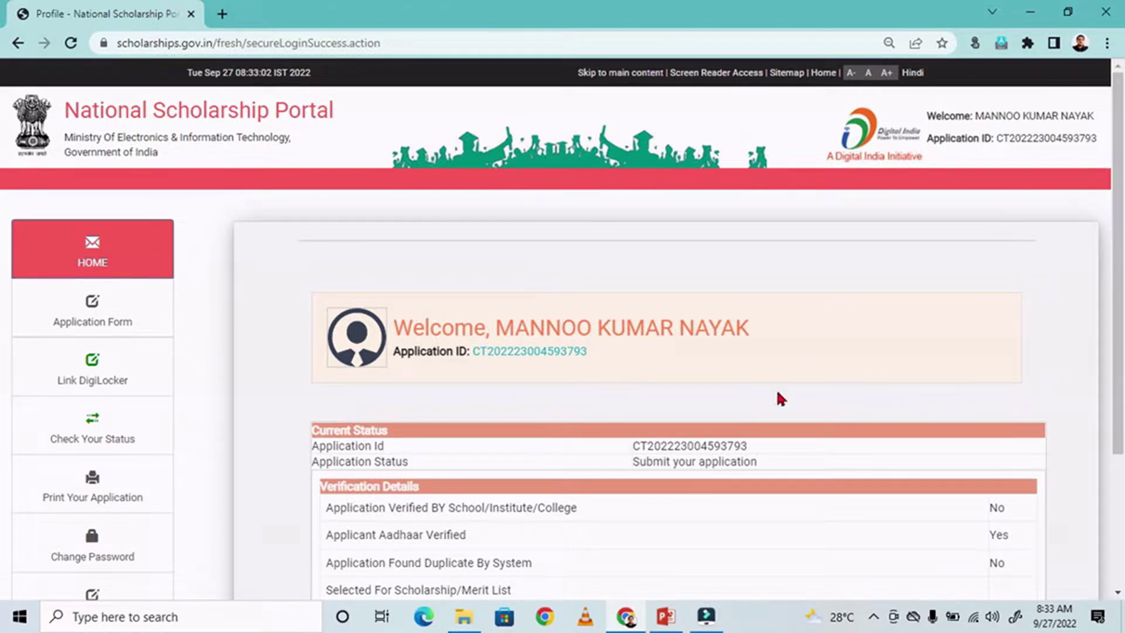
Look through the applicant's status details and account options, and open the Application Form
scroll(777, 391, down, 3)
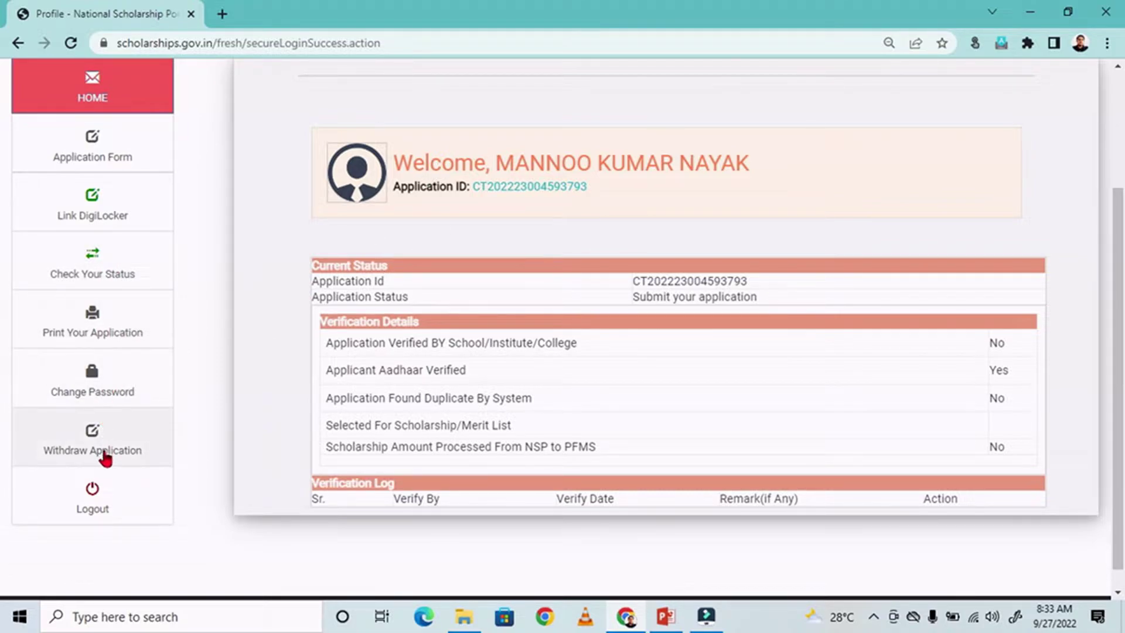
scroll(110, 359, up, 3)
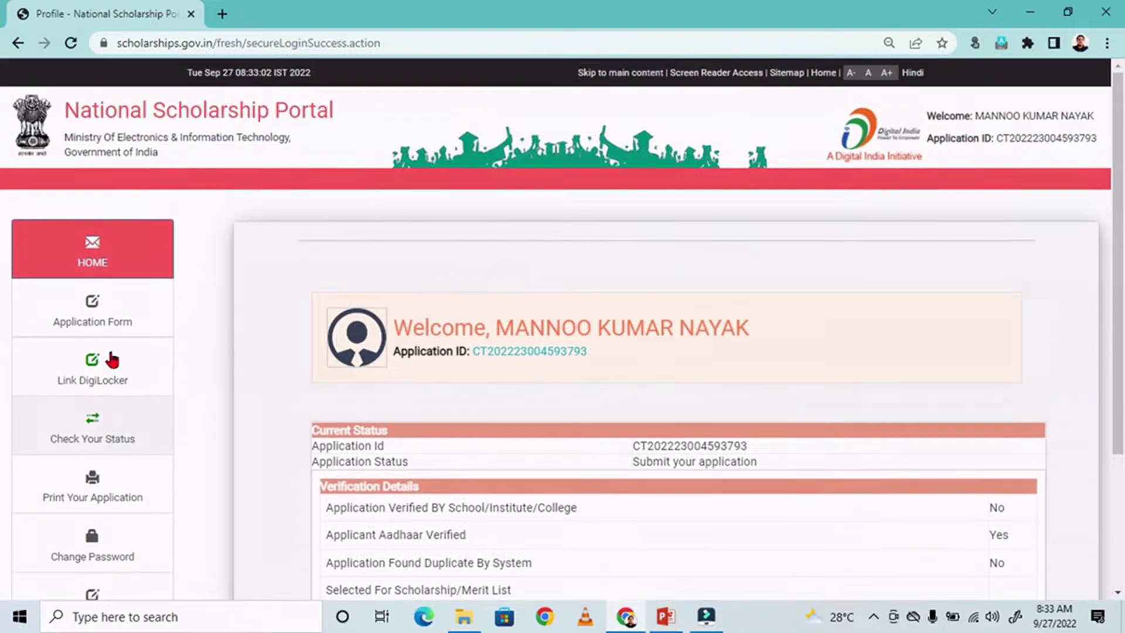
click(92, 332)
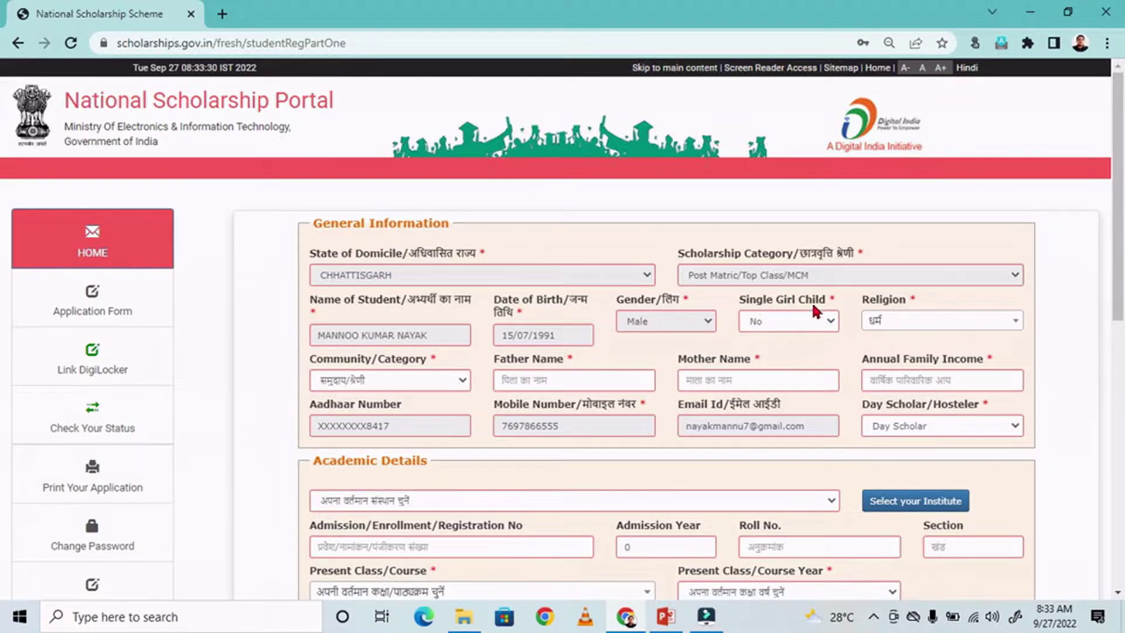
Set Single Girl Child to No, Religion to Hindu and Community/Category to OBC in General Information
click(822, 325)
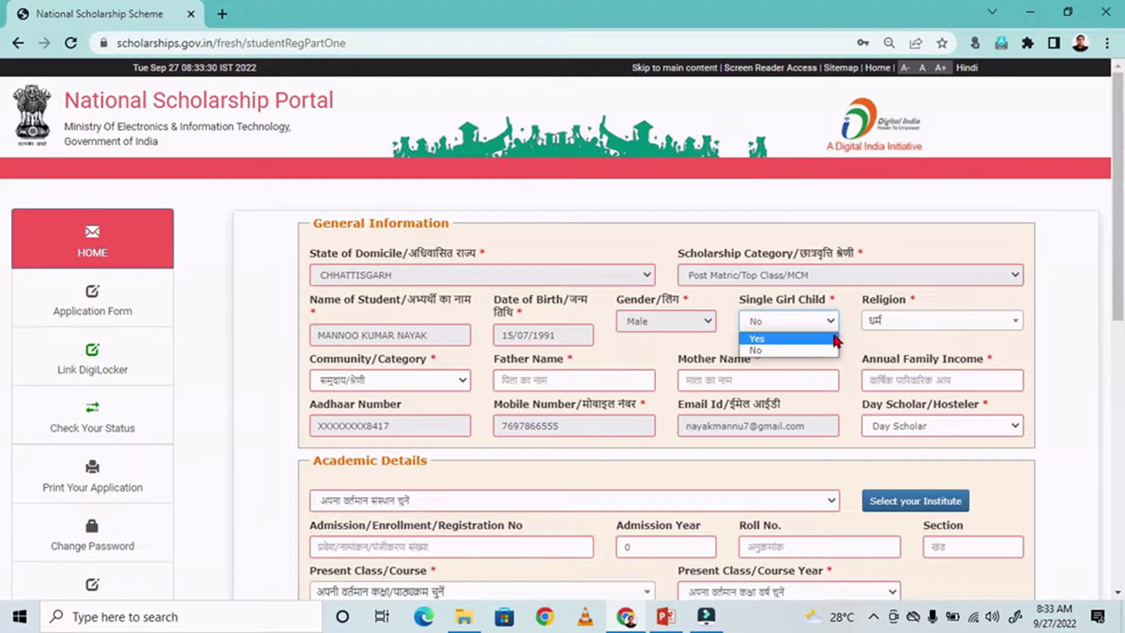
click(803, 339)
click(818, 328)
click(789, 351)
click(924, 321)
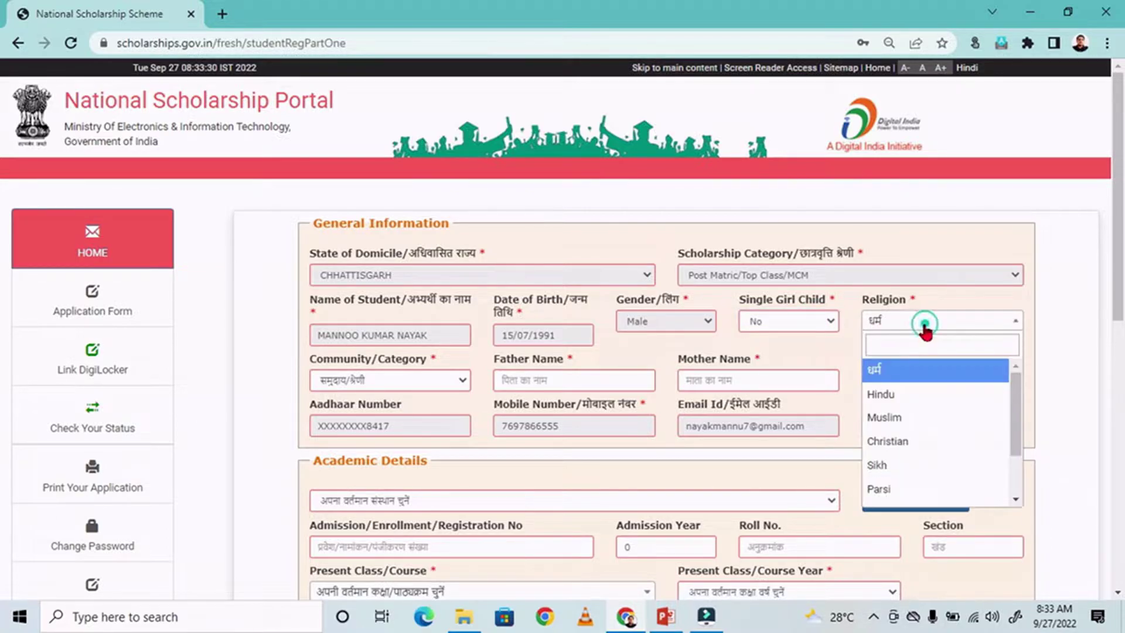
click(897, 398)
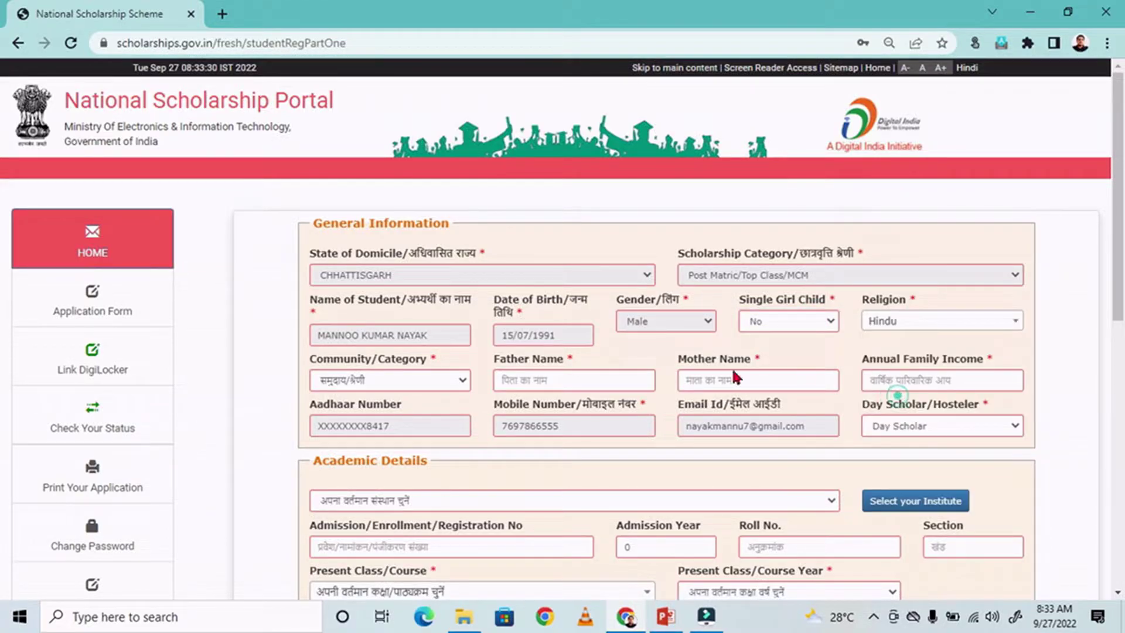
click(421, 379)
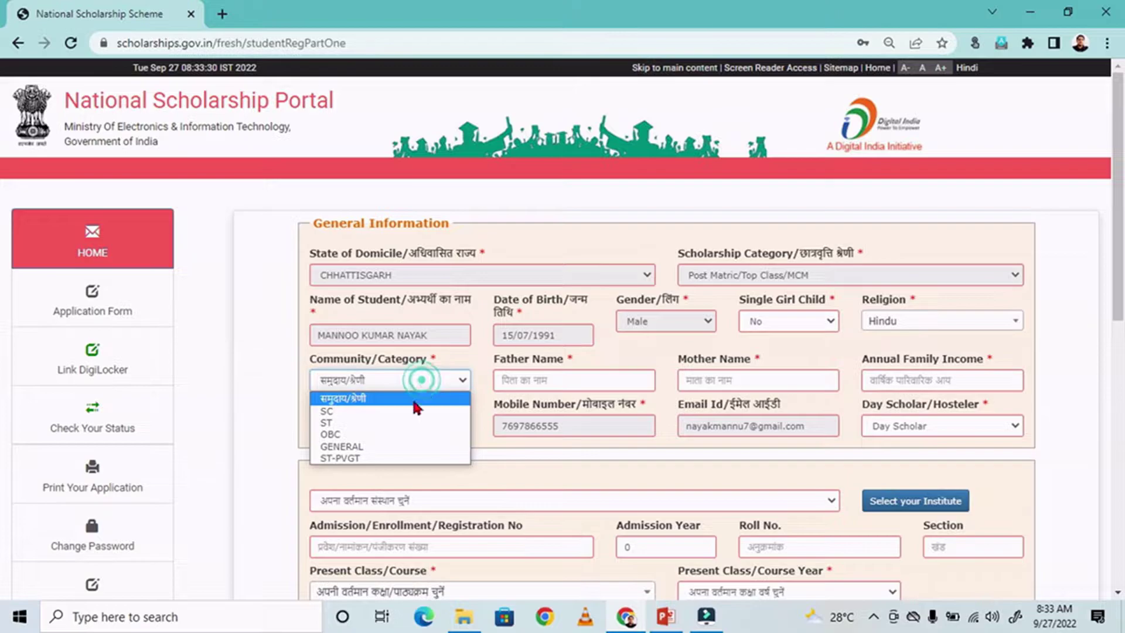
click(397, 435)
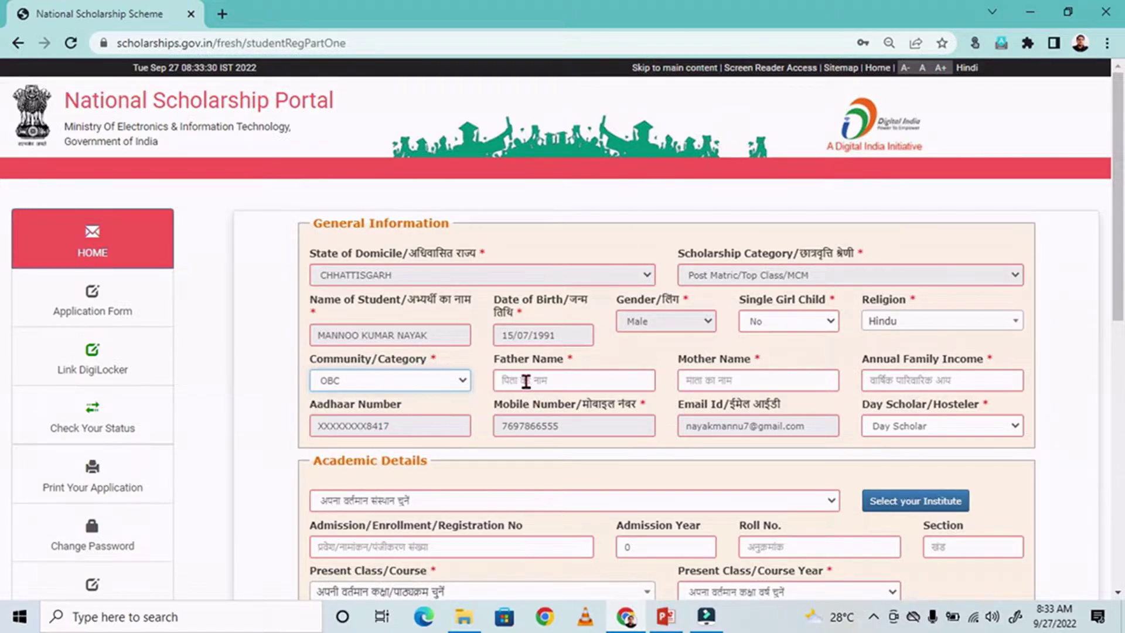
Leave the Mother Name and Annual Family Income fields empty, and choose Day Scholar under Day Scholar/Hosteler
click(727, 379)
click(886, 380)
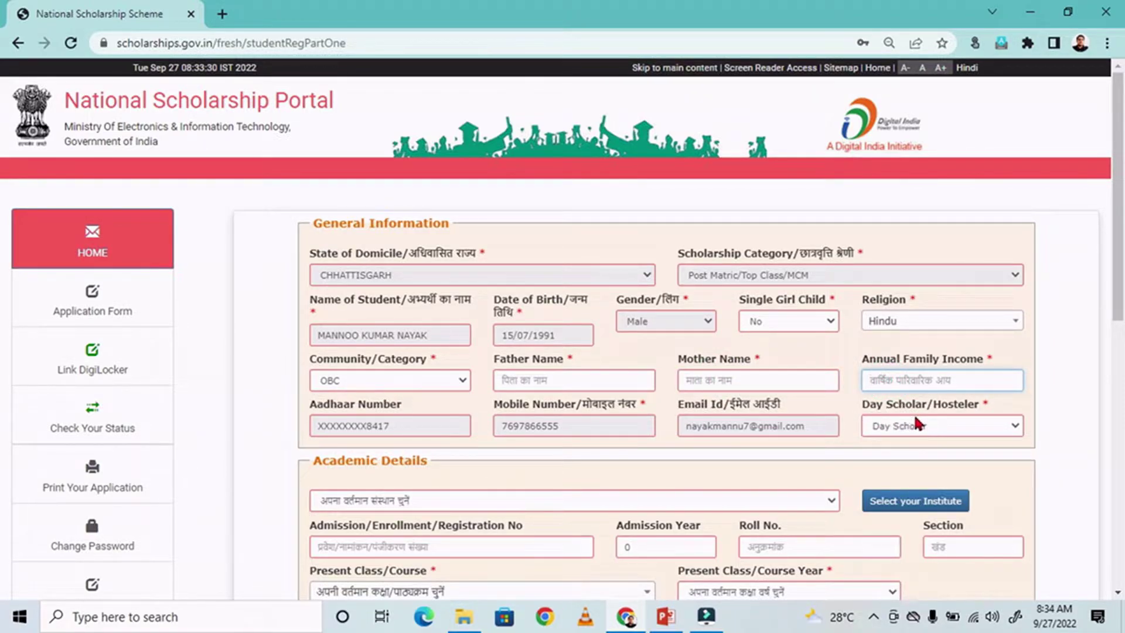
click(966, 427)
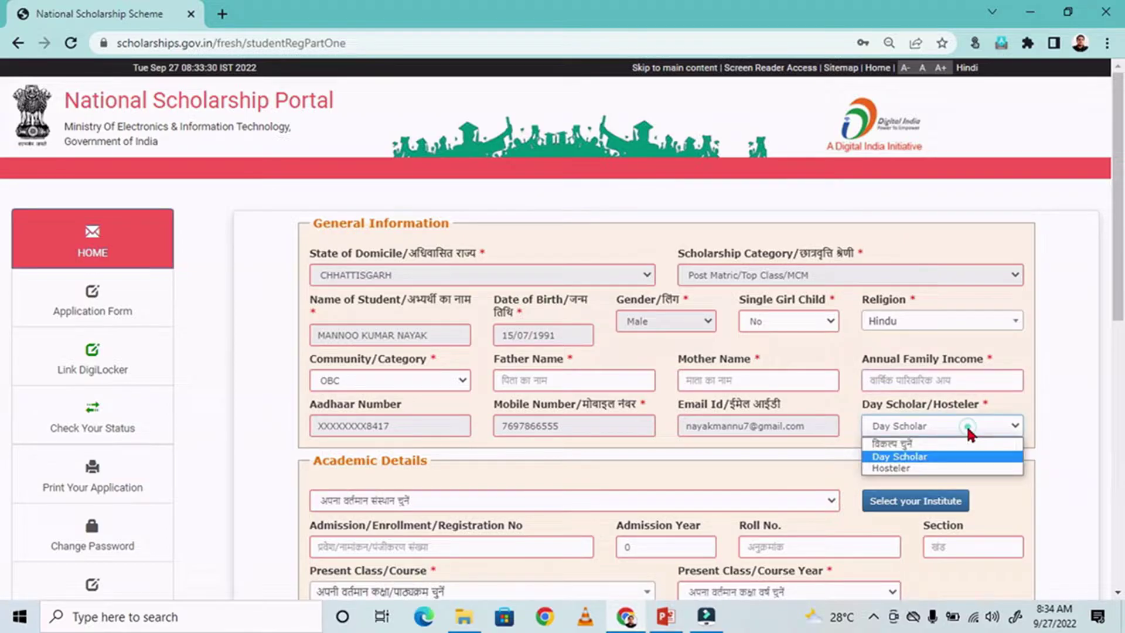
click(929, 460)
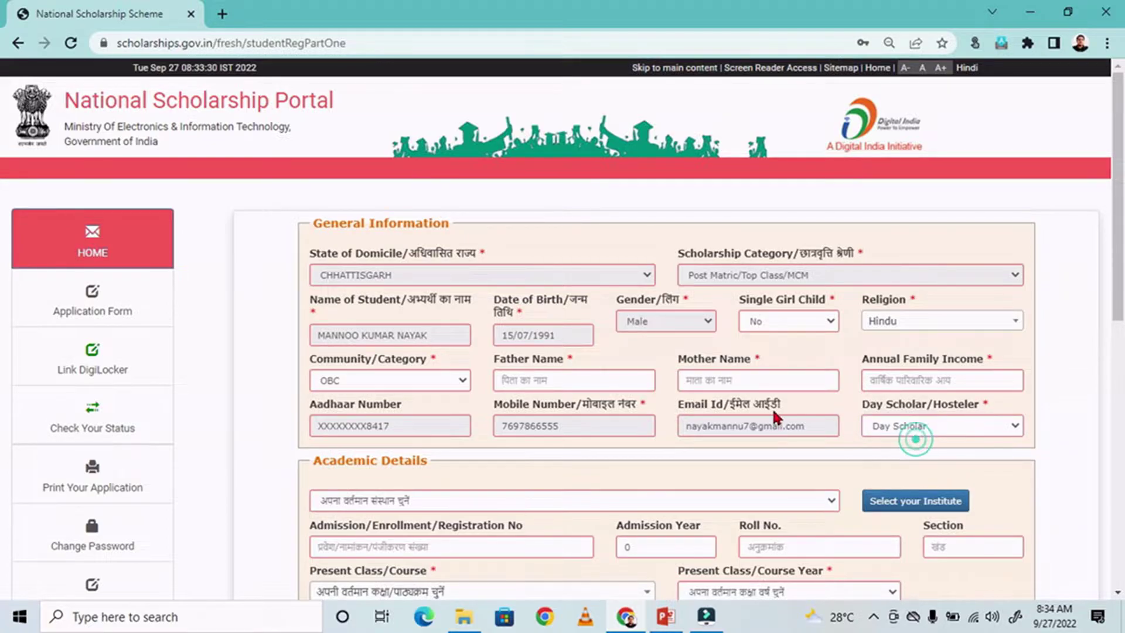
Open the institute selection and get the institution list for state CHHATTISGARH, district RAJNANDAGON
scroll(645, 422, down, 1)
scroll(439, 393, down, 1)
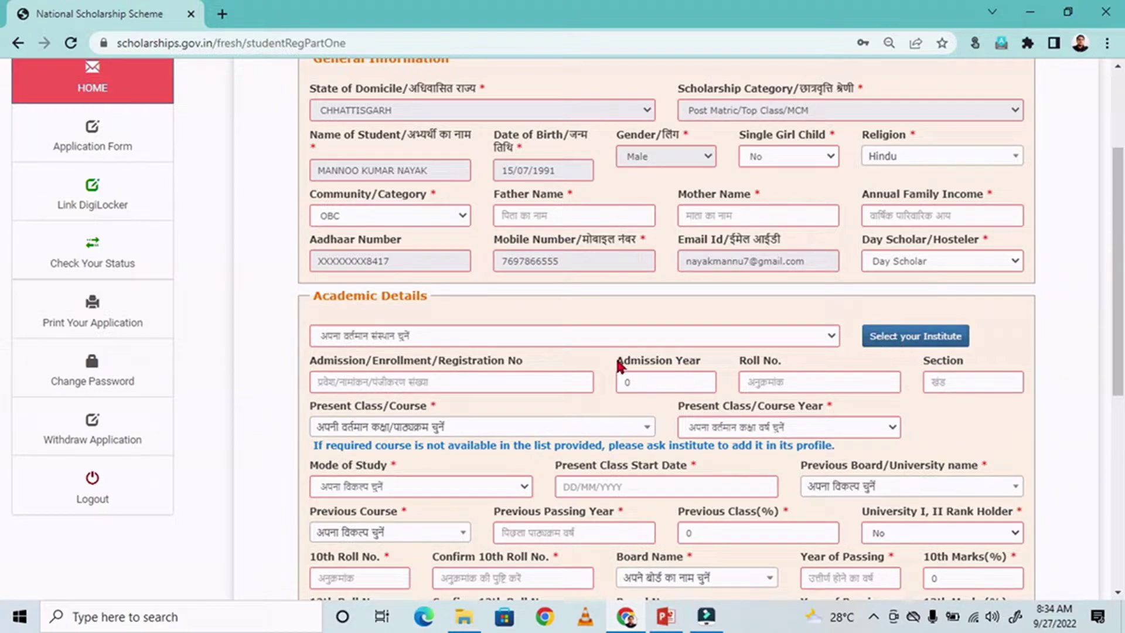
click(891, 344)
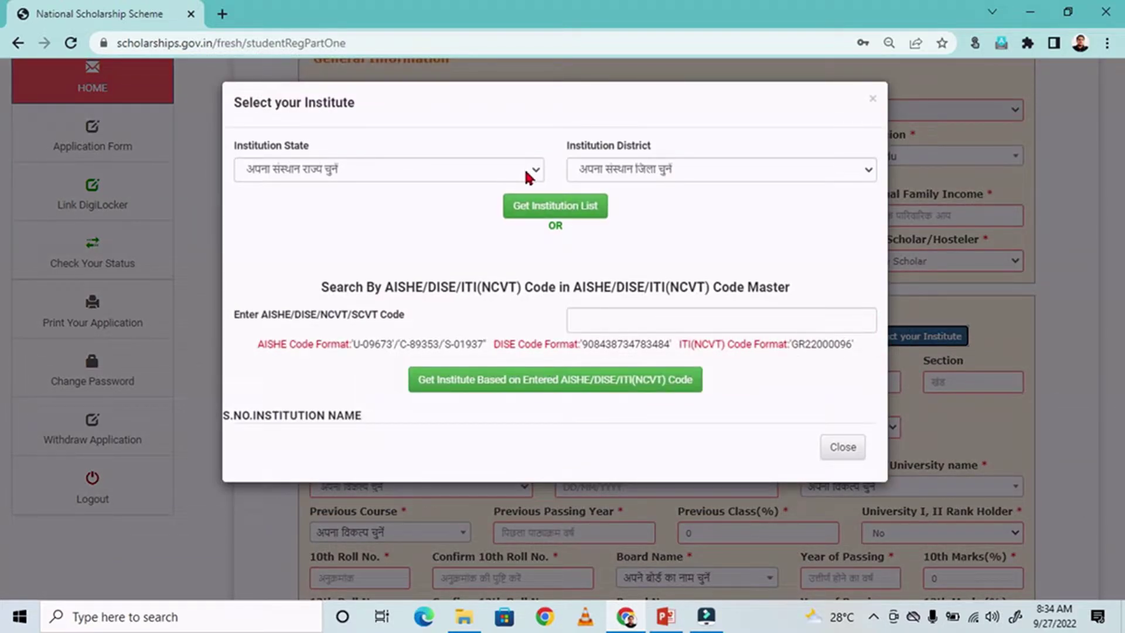
click(527, 173)
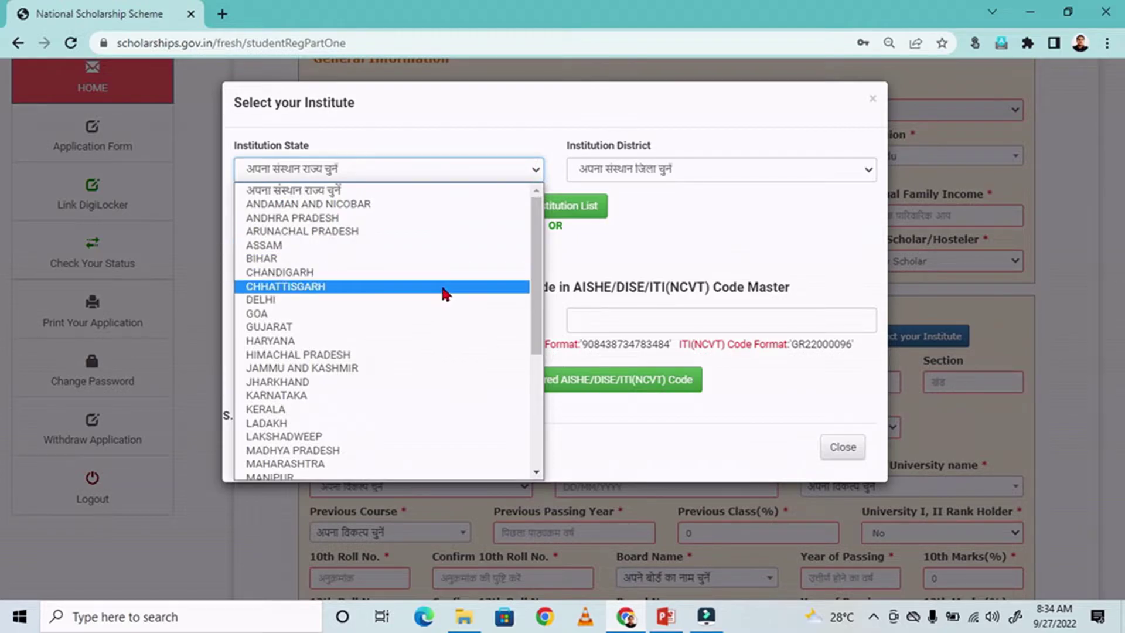
click(443, 287)
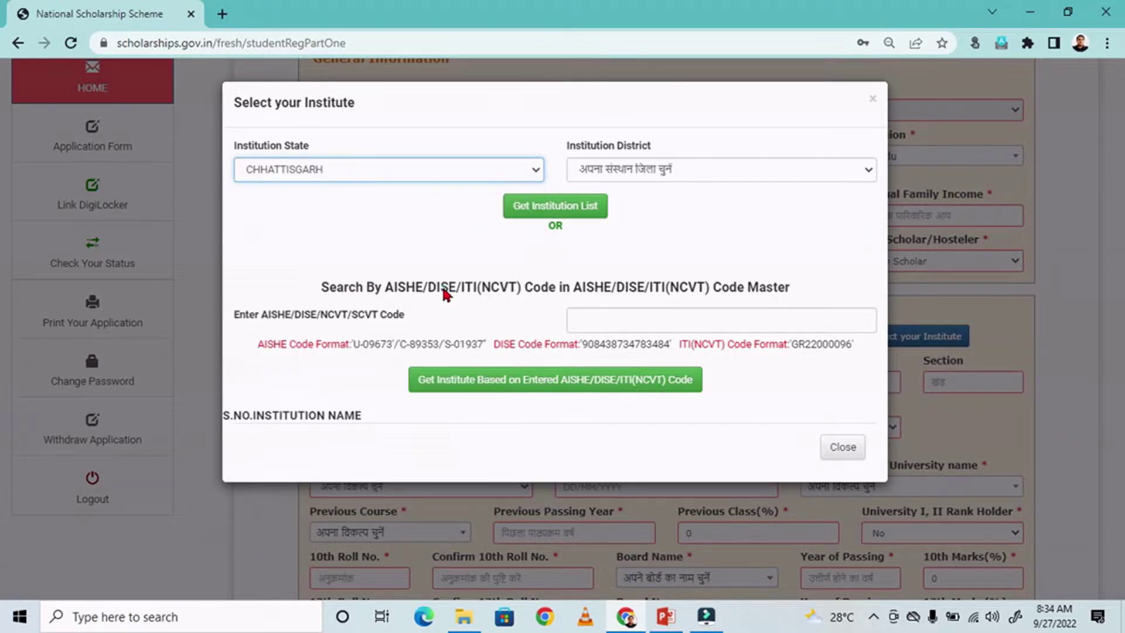
click(670, 169)
scroll(633, 328, down, 3)
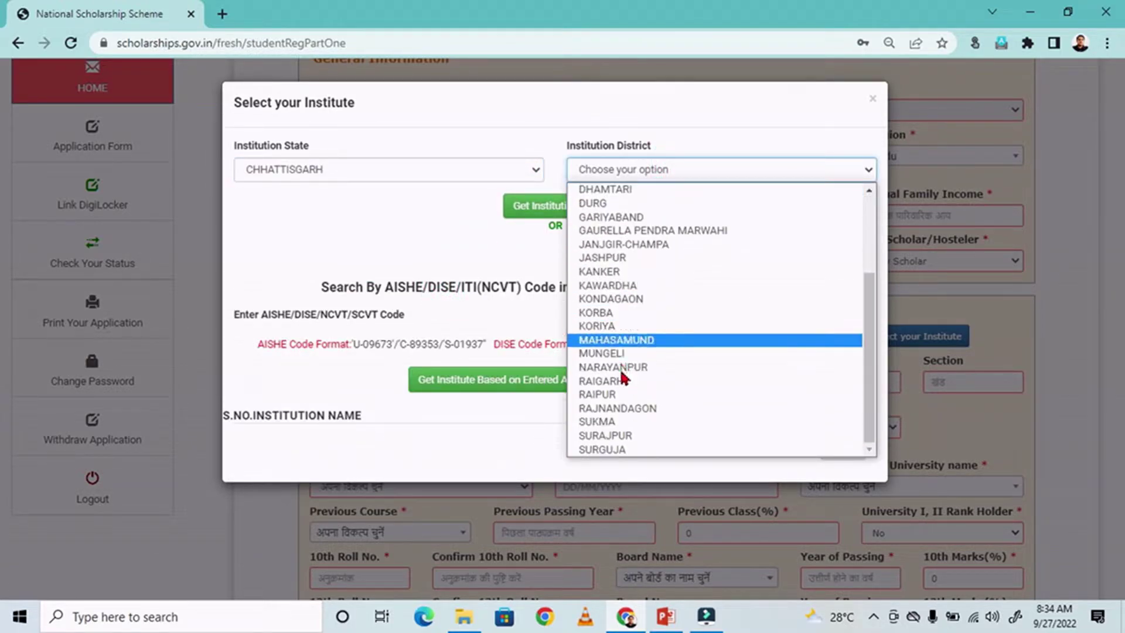
click(623, 408)
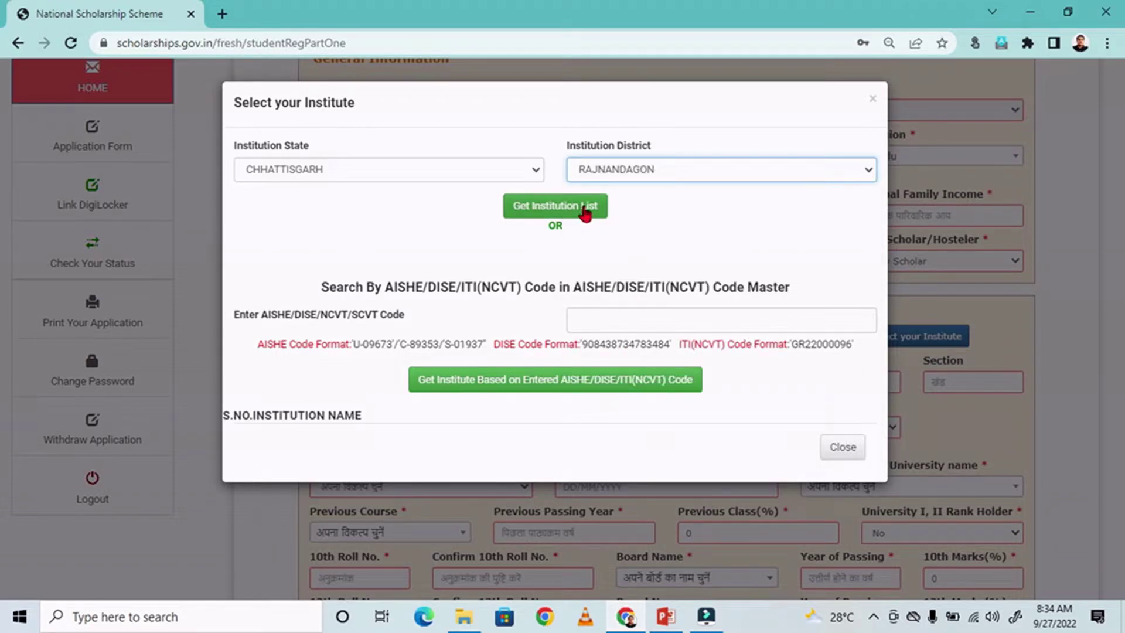
click(585, 209)
scroll(483, 474, down, 6)
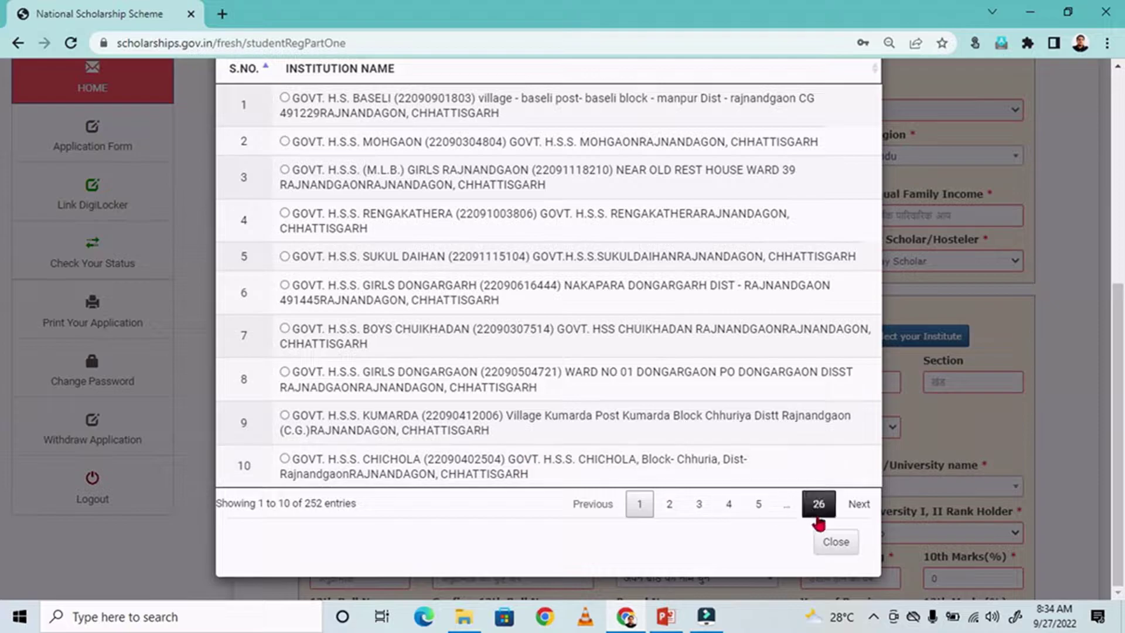
Search the institution list for "polytechnic" and select GOVT.POLYTECHNIC, KHAIRAGARH as the institute
scroll(557, 399, up, 6)
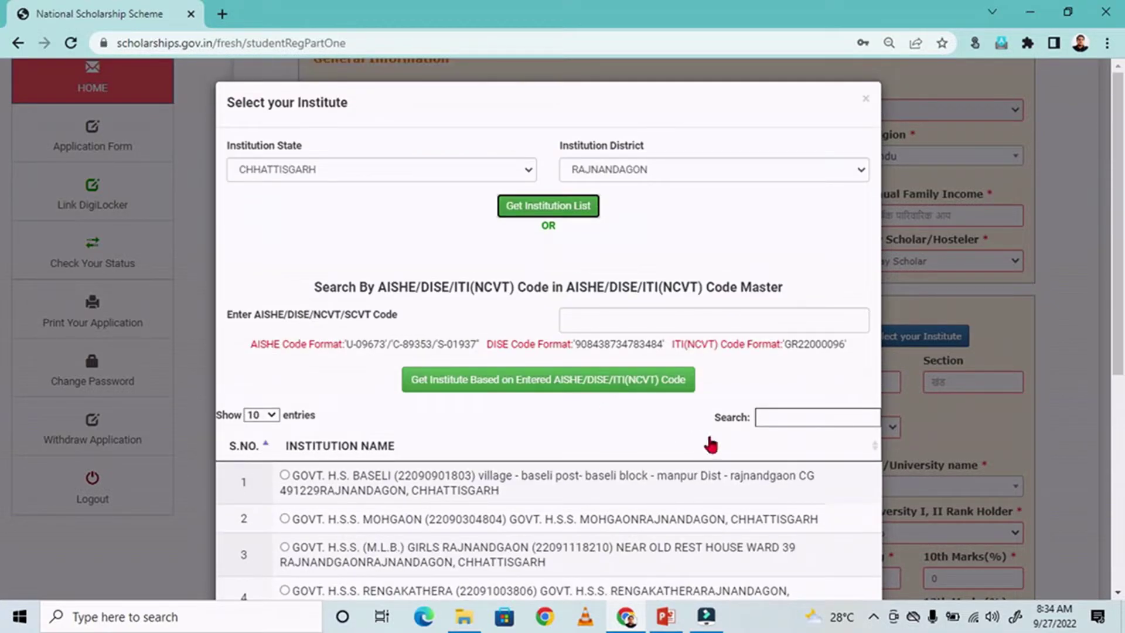
click(786, 420)
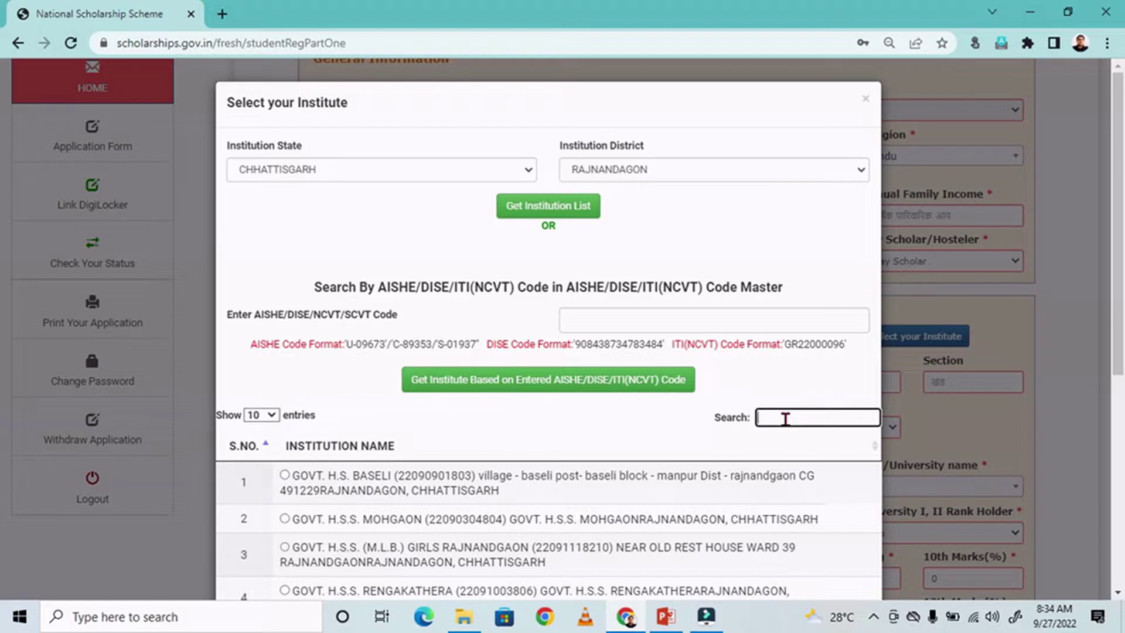
text(polytechn)
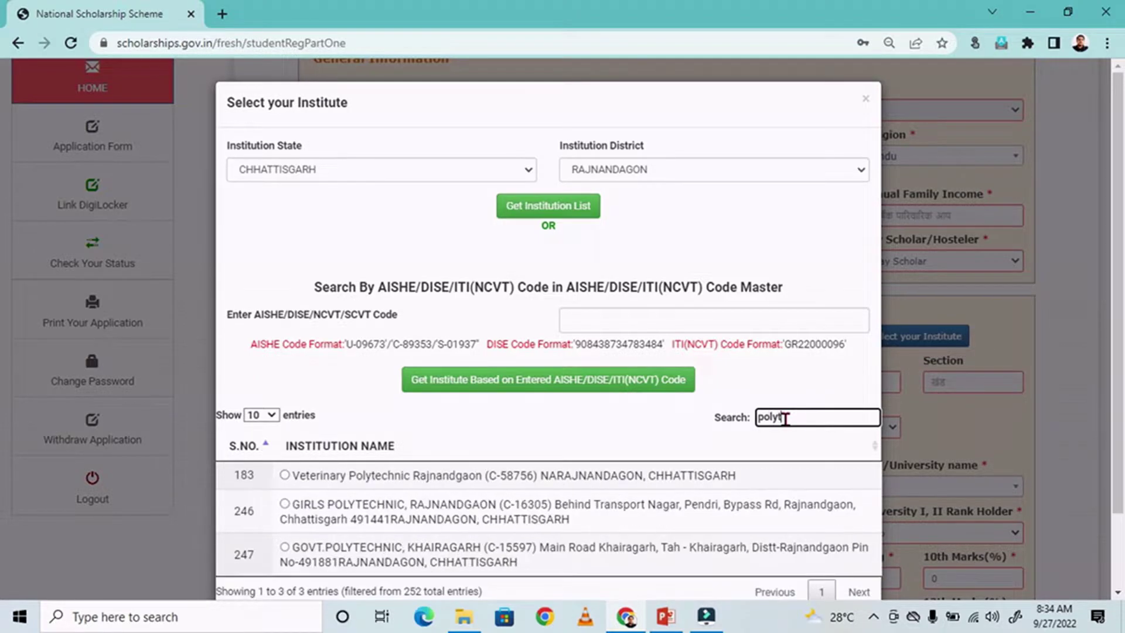
text(ic)
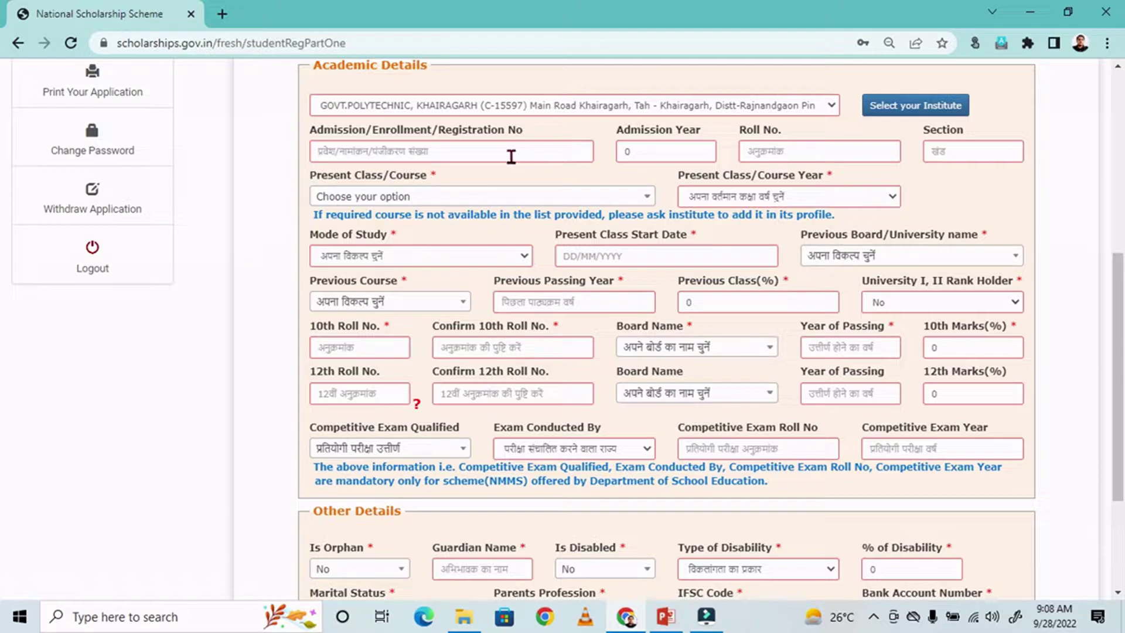
click(421, 149)
click(655, 149)
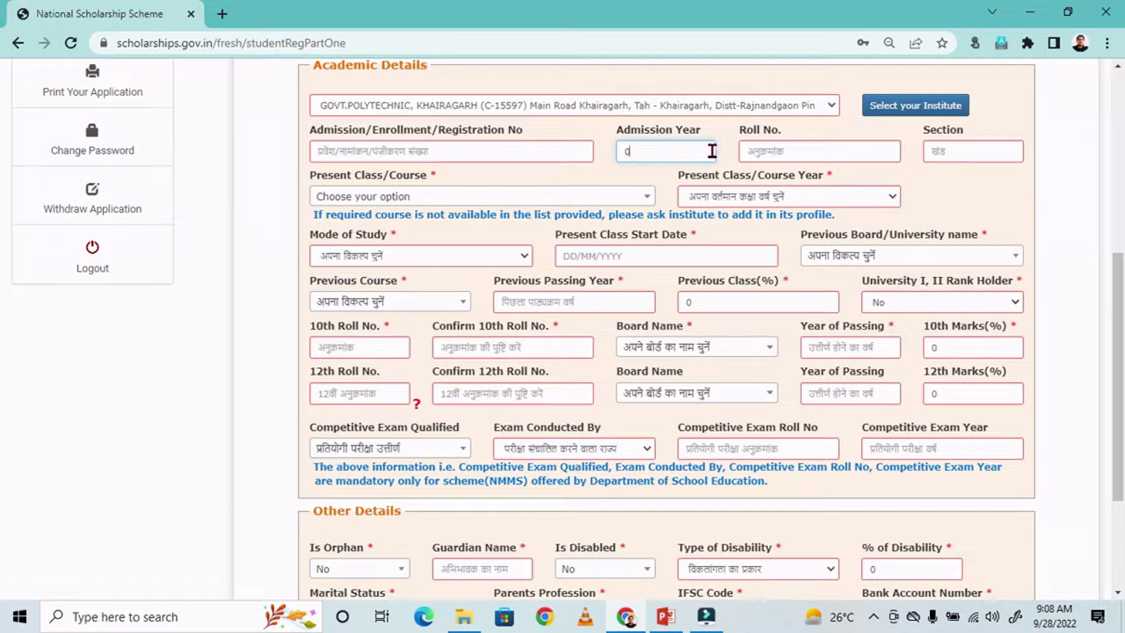
click(772, 151)
click(945, 149)
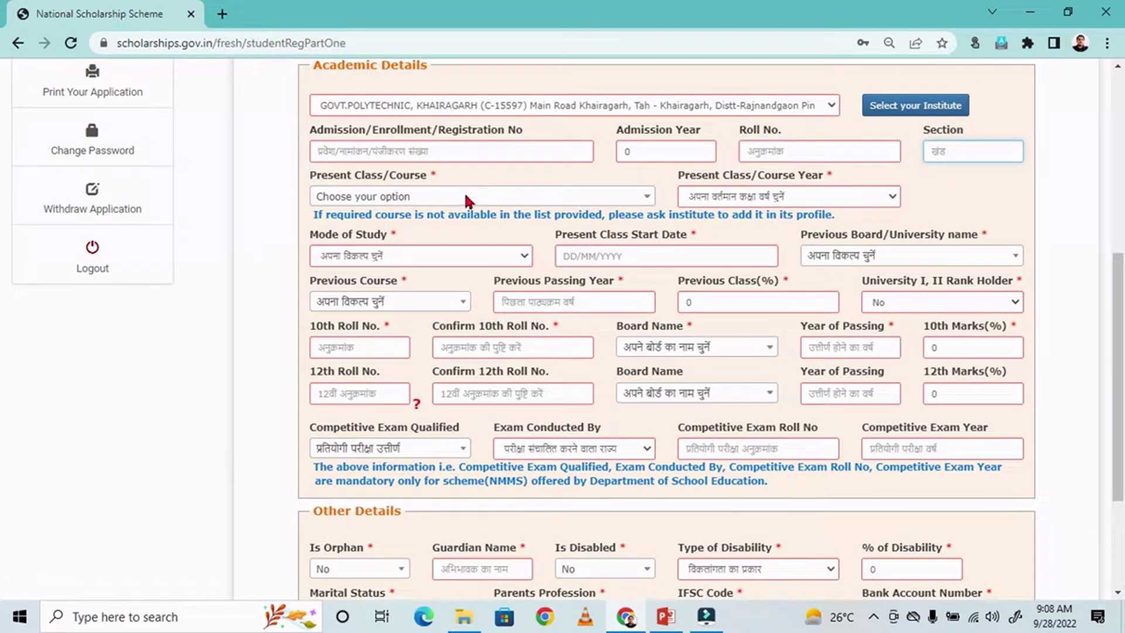
Set Present Class/Course to the 3-year DIPLOMA MECHANICAL ENGINEERING and Present Class/Course Year to 1
click(420, 196)
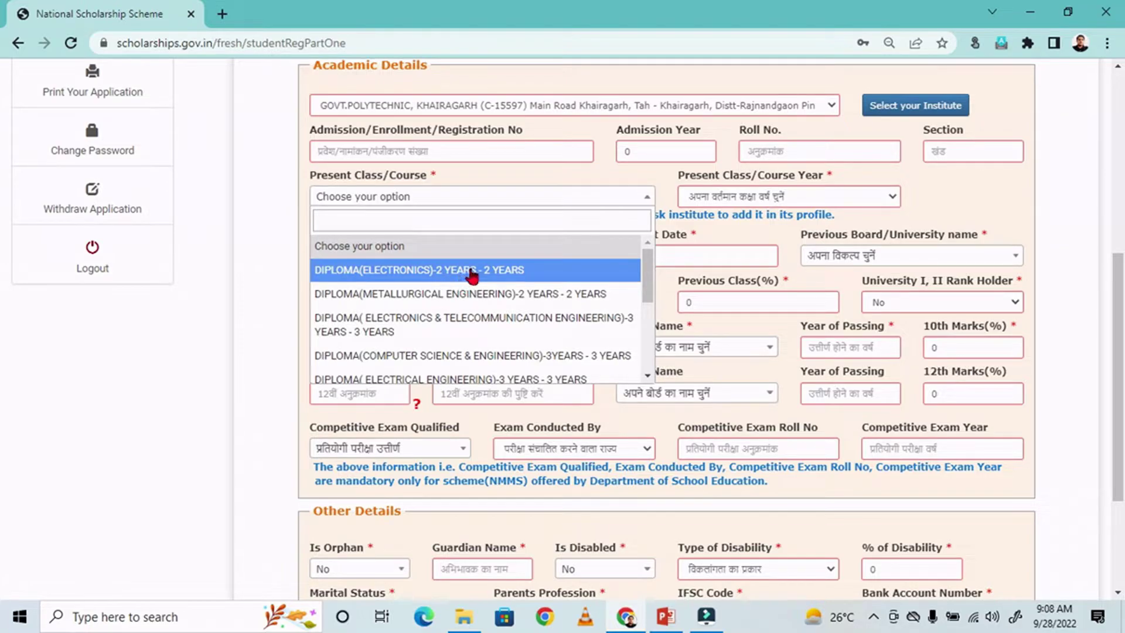
scroll(472, 328, down, 3)
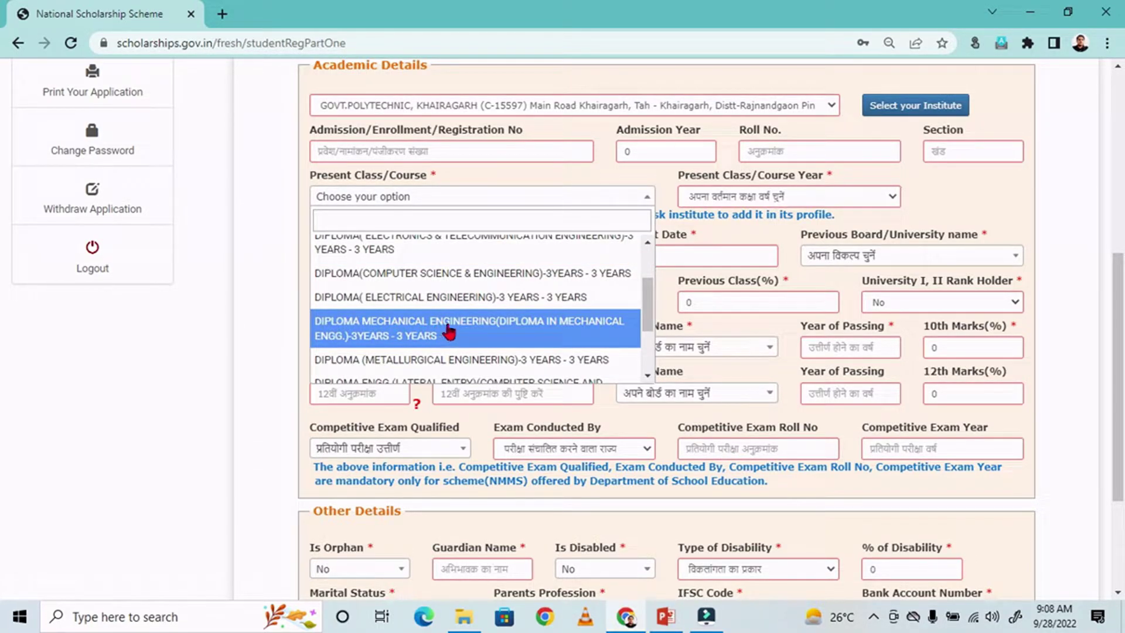
click(444, 328)
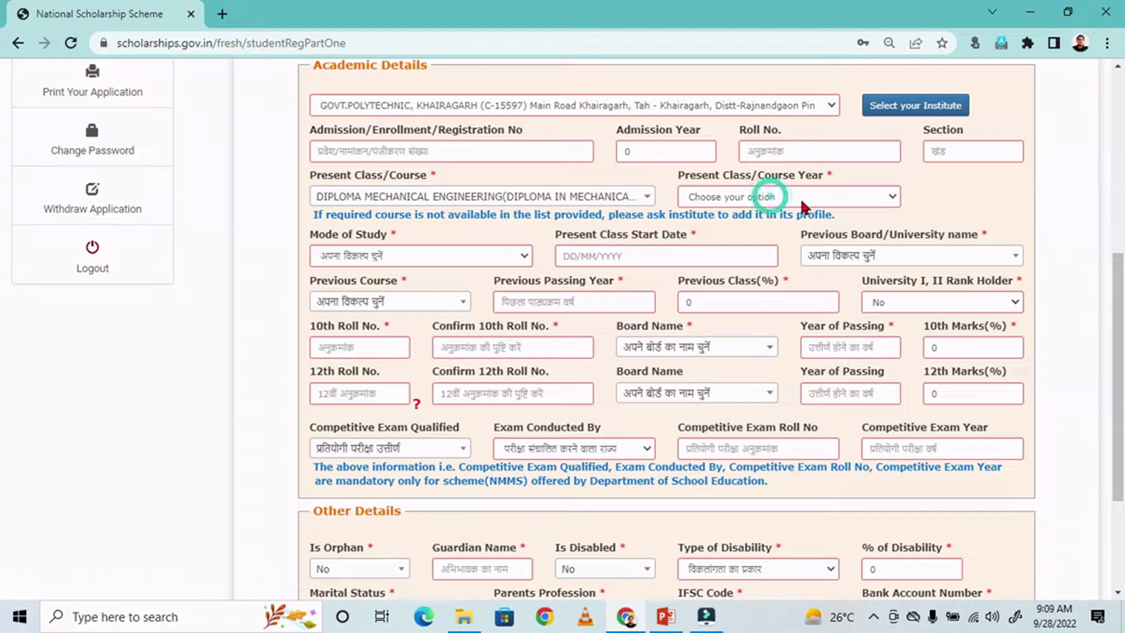
click(886, 197)
click(798, 228)
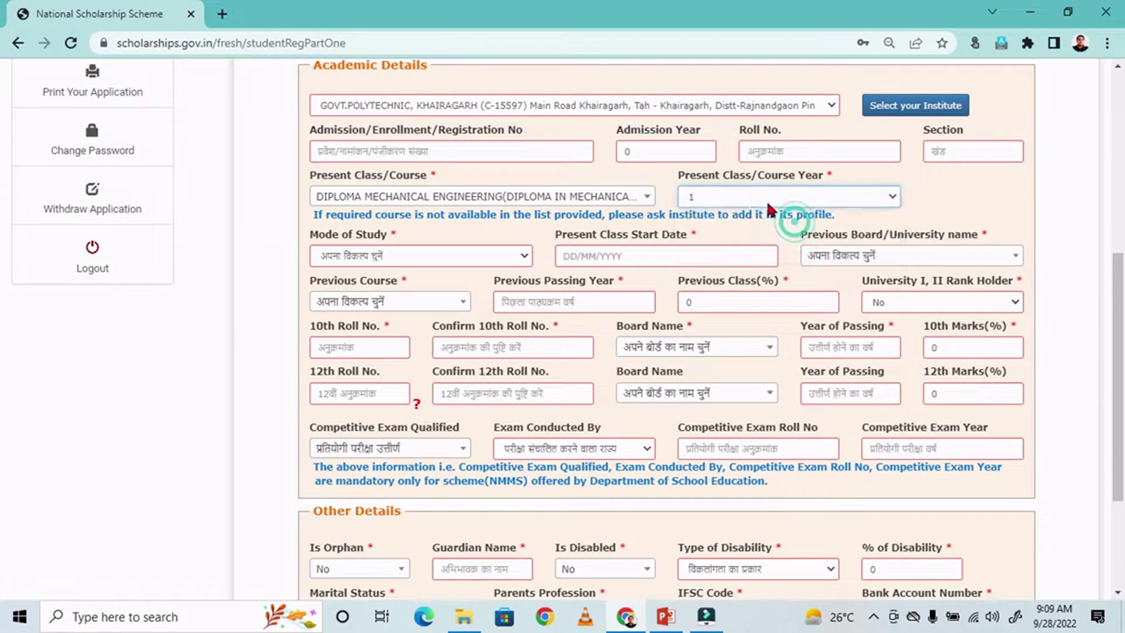
Set the Mode of Study in Academic Details to Regular/Full Time
click(394, 261)
click(385, 283)
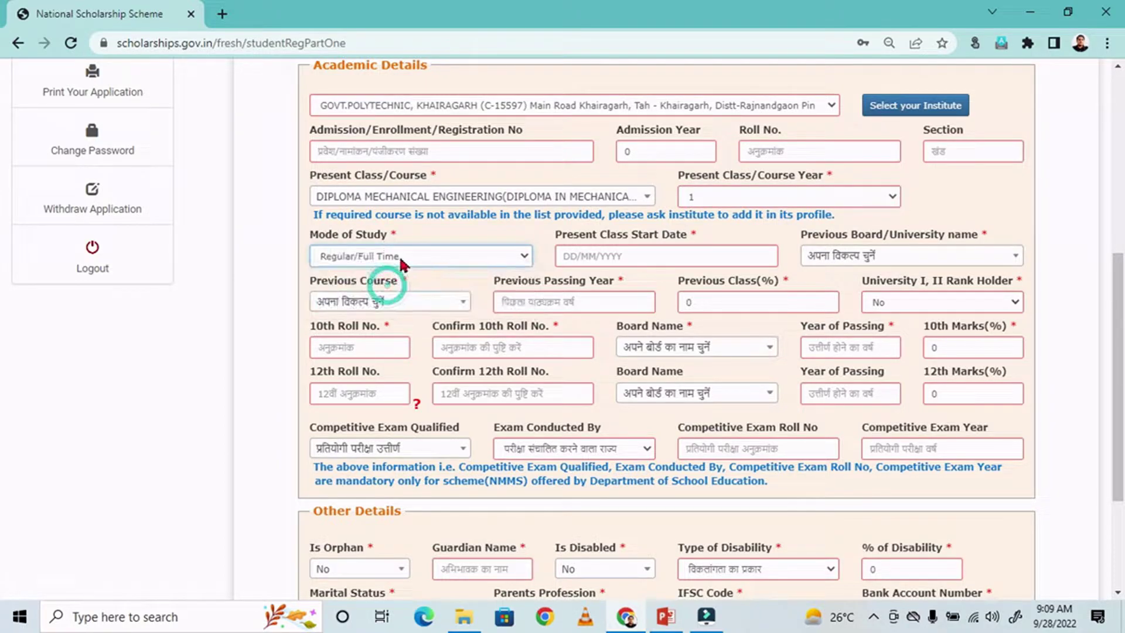
click(496, 226)
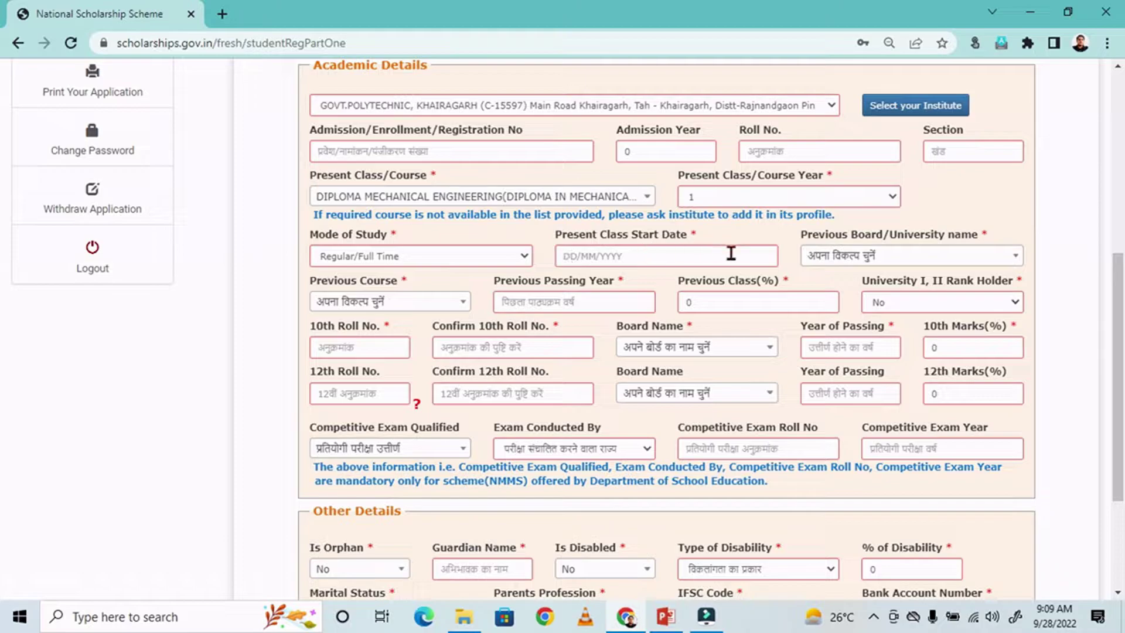
Filter the Previous Board/University options by "chh" and choose CHHATTISGARH BOARD OF SECONDARY EDUCATION
click(845, 260)
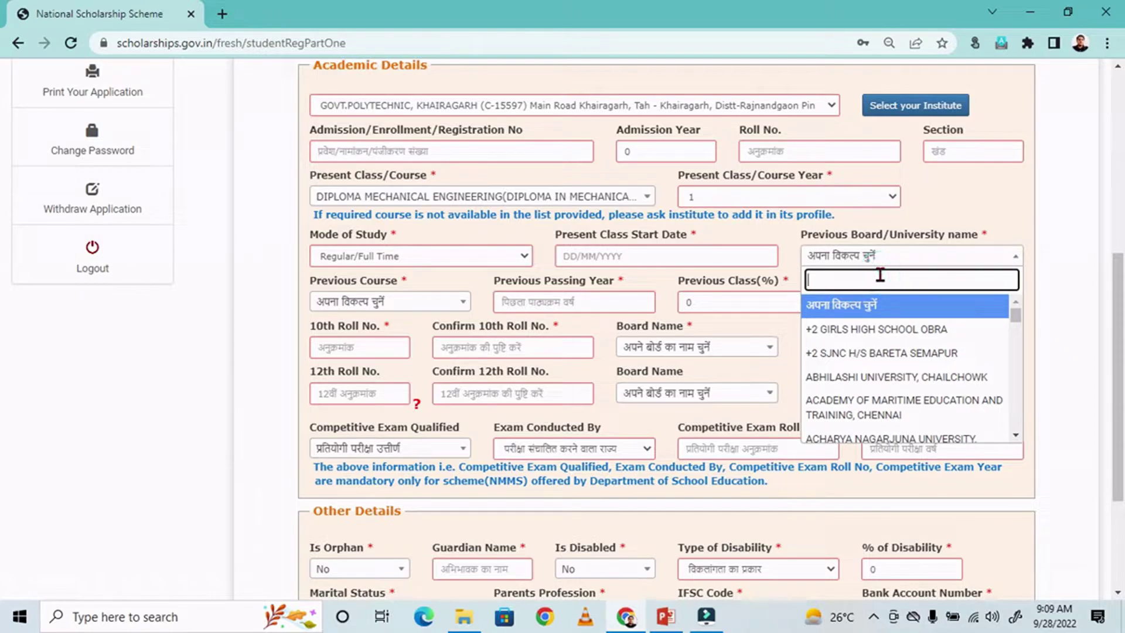
text(chh)
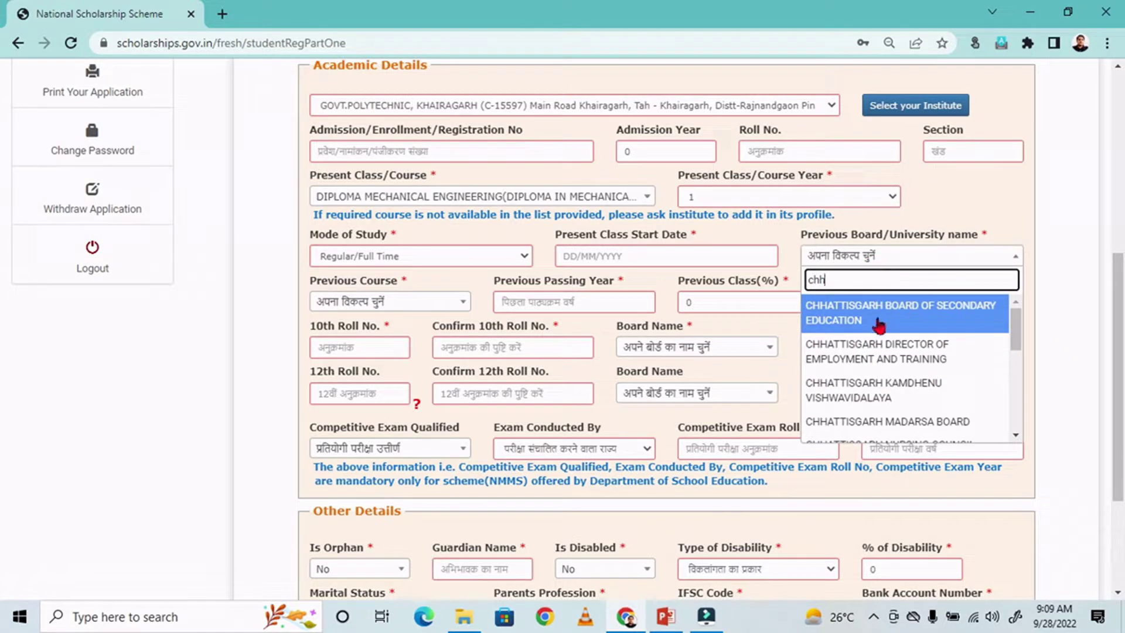
click(912, 317)
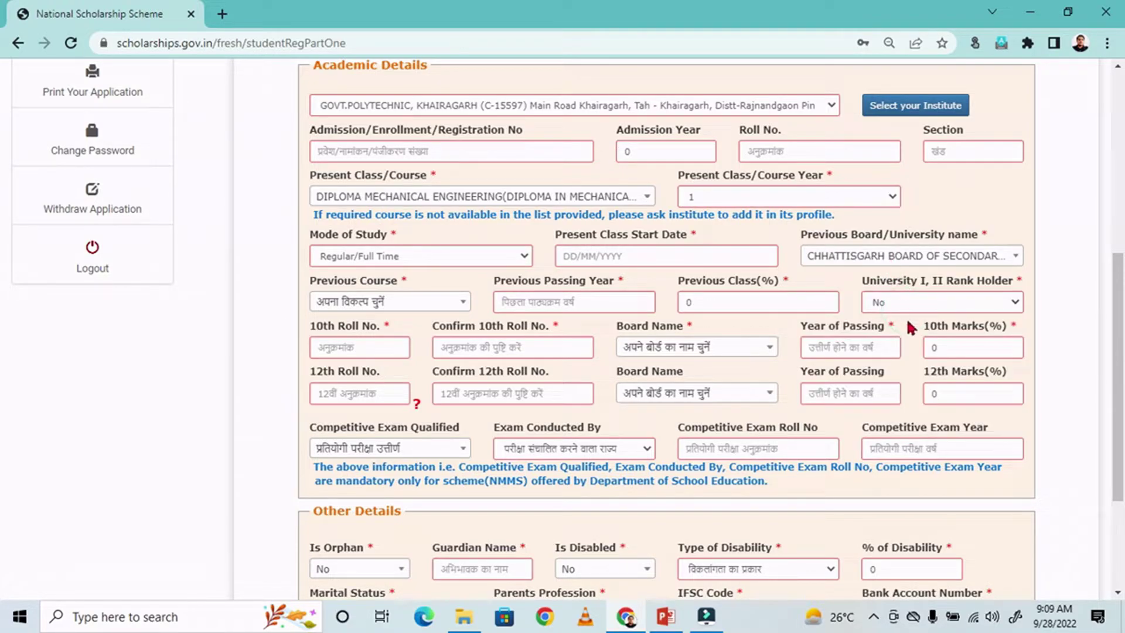
Look through the other Previous Board/University options and close the list without choosing another one
click(926, 252)
scroll(891, 398, down, 3)
scroll(891, 404, down, 6)
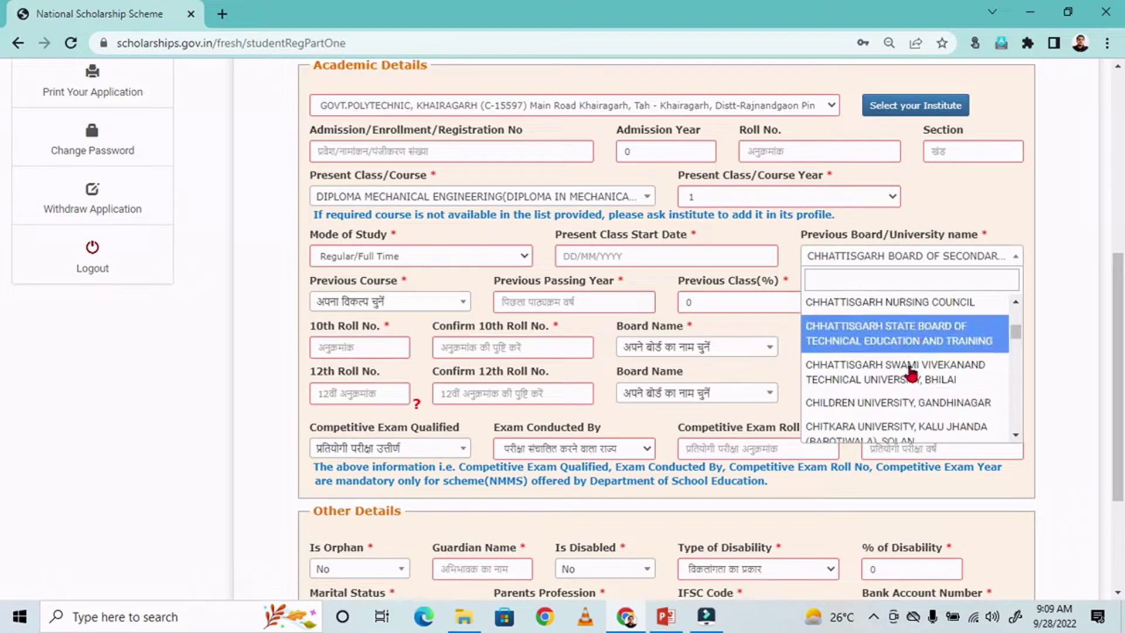
scroll(908, 381, up, 5)
scroll(909, 380, up, 4)
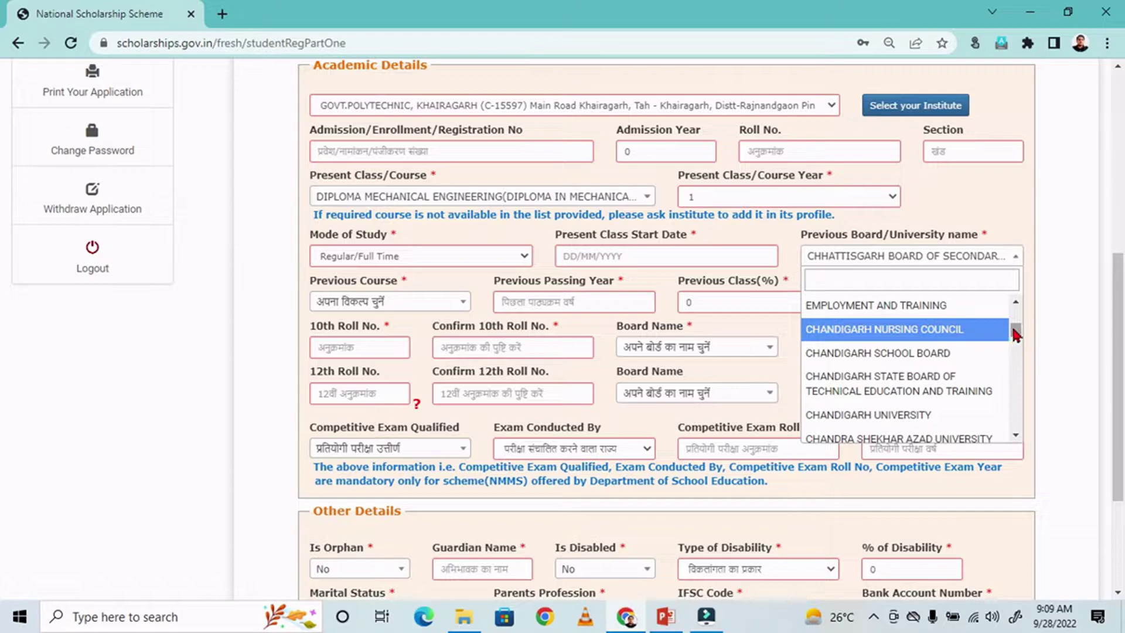
drag(1015, 333, 1014, 319)
click(1016, 218)
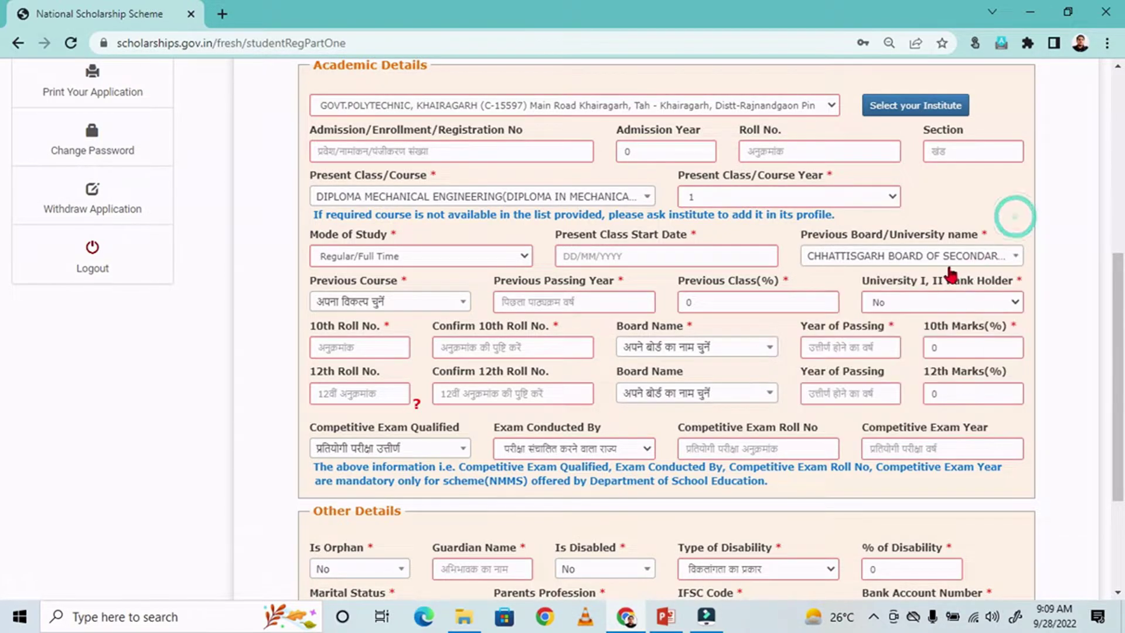
Set Previous Course to 10th, and review the Competitive Exam Qualified options without choosing one
click(411, 310)
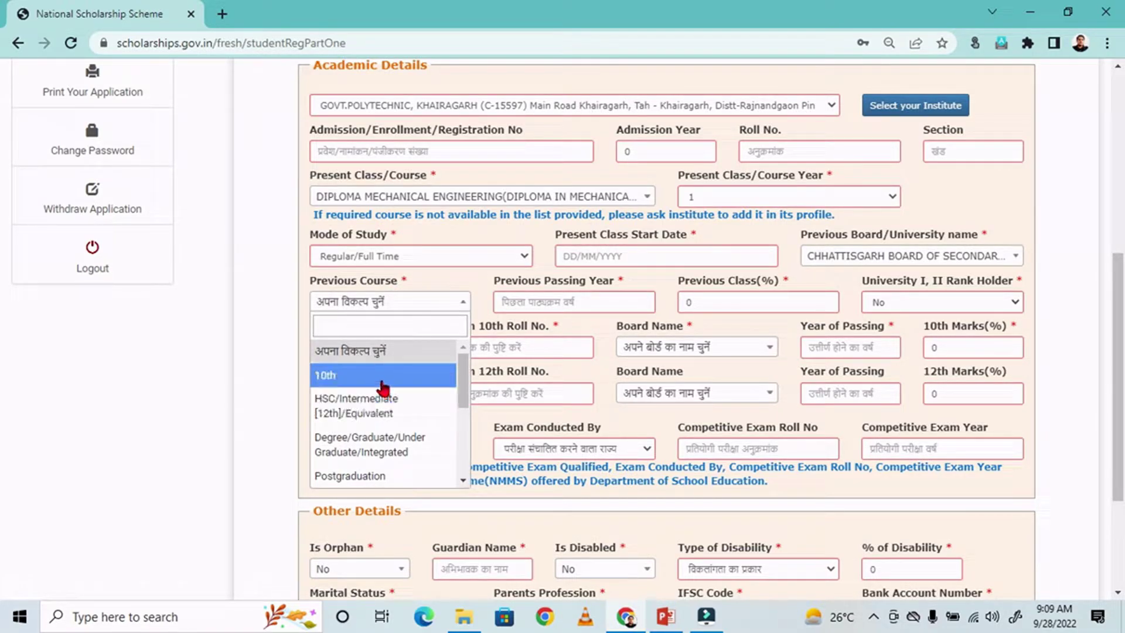
click(388, 375)
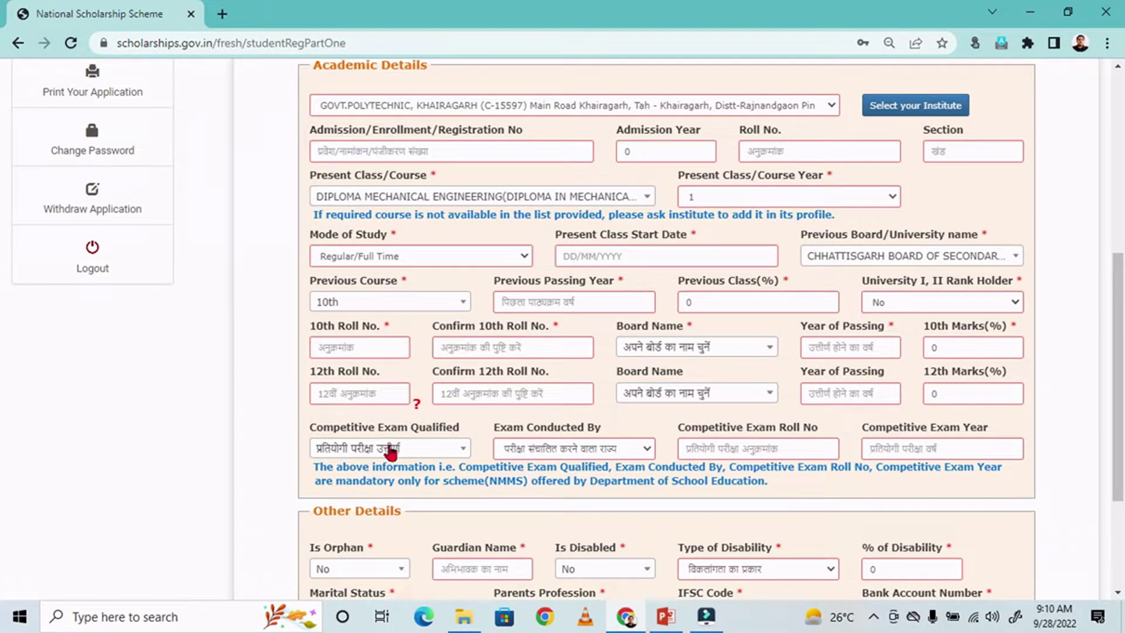
click(459, 450)
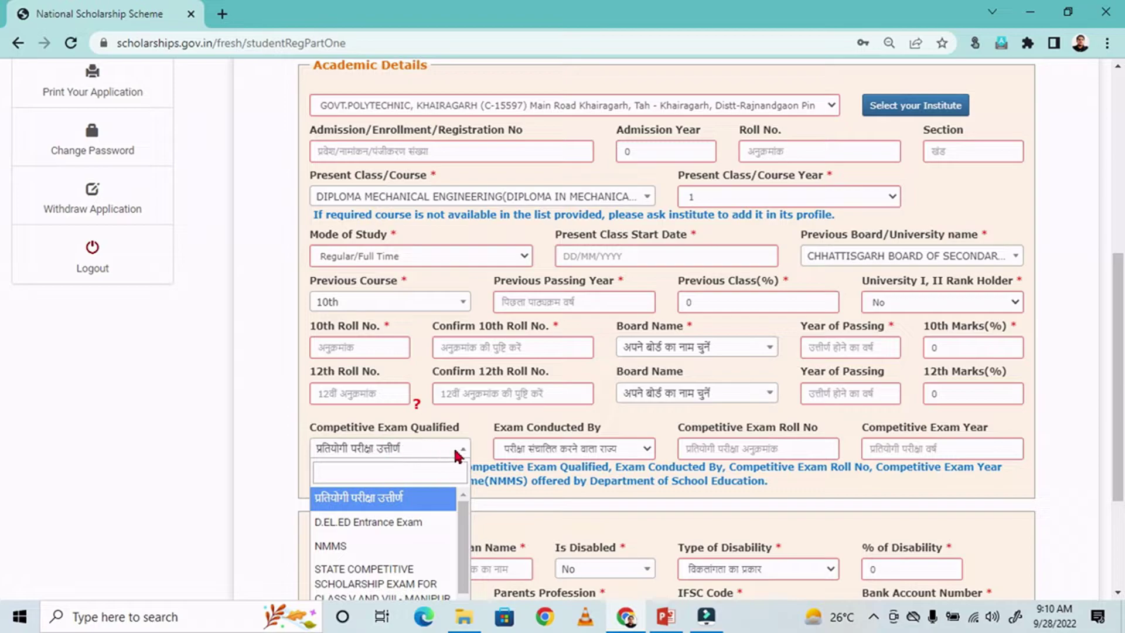
scroll(463, 510, down, 1)
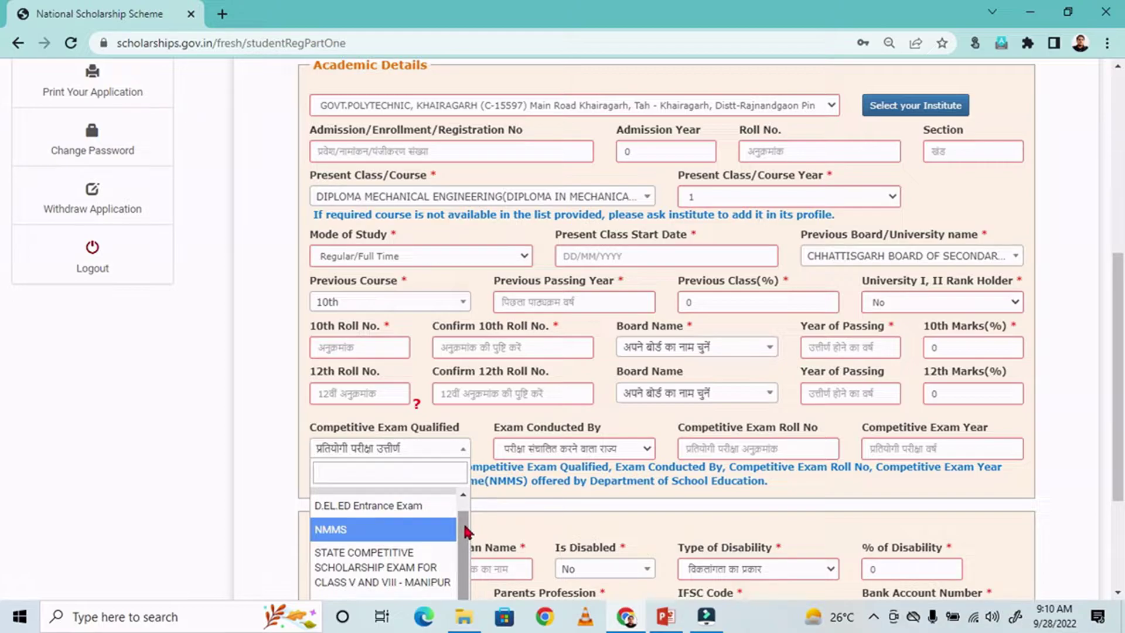
drag(465, 532, 466, 571)
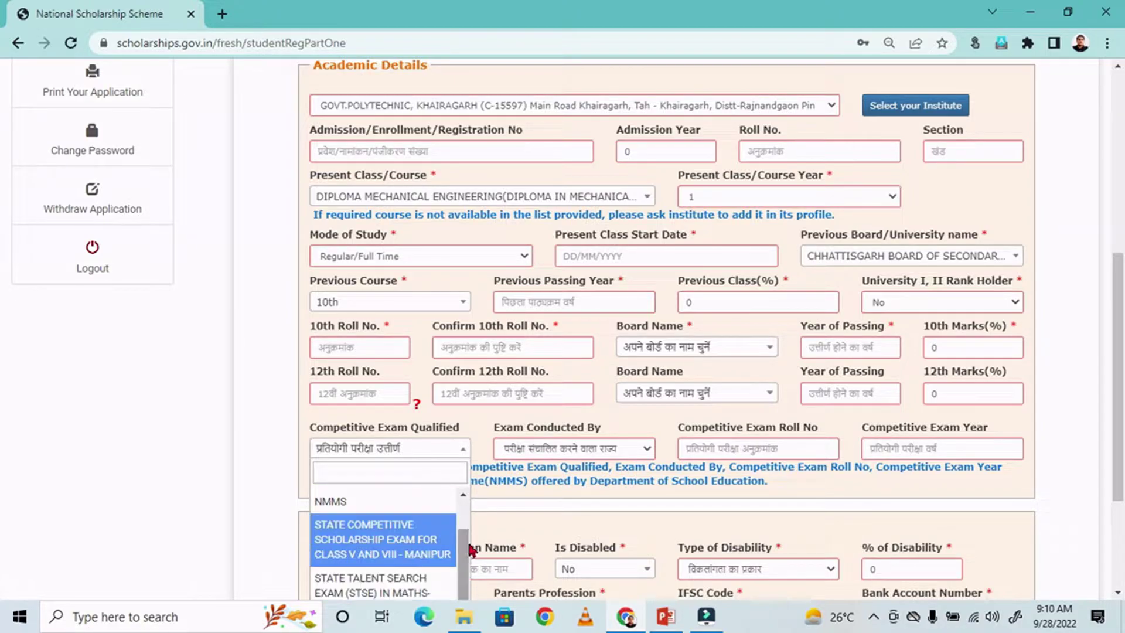
click(407, 453)
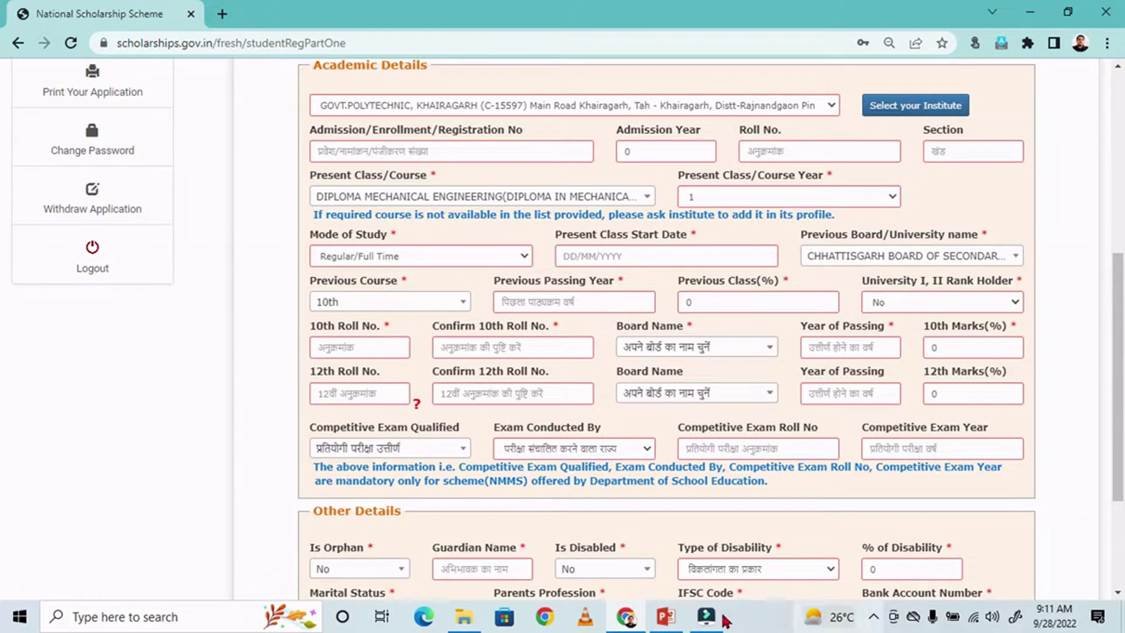
Switch to the PowerPoint presentation to view the slide with the filled-in Other Details example
click(667, 618)
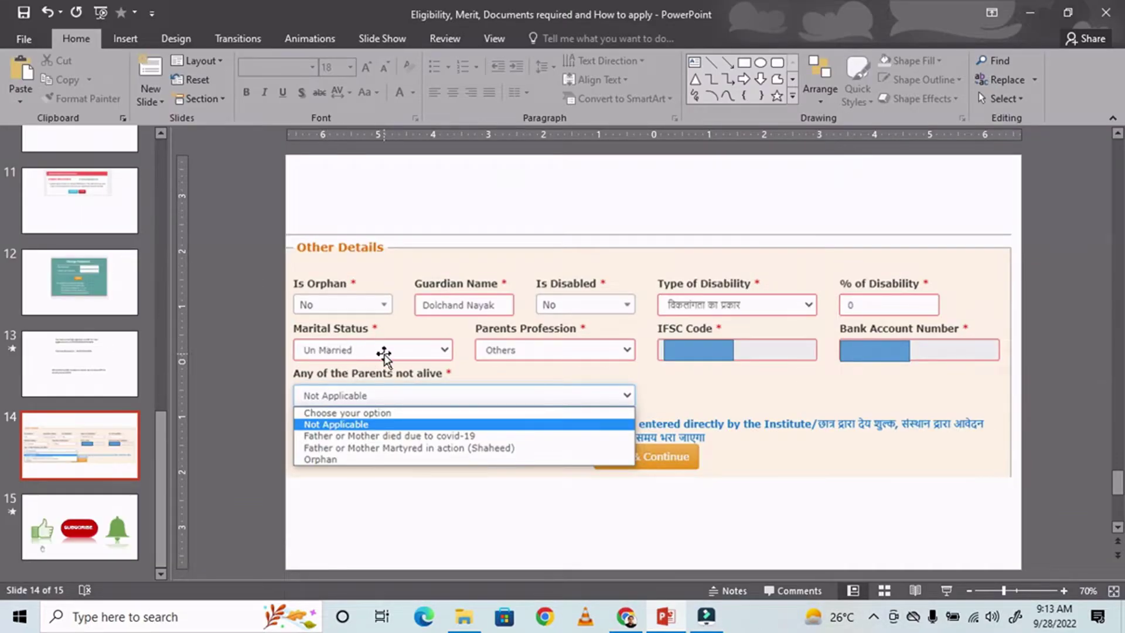
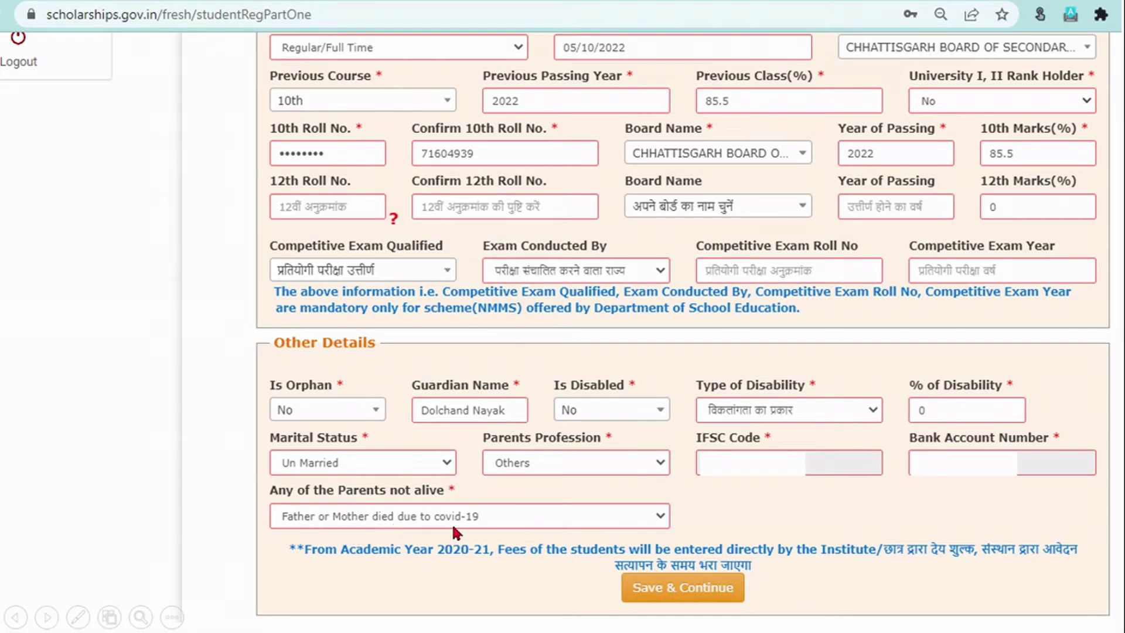
Save the first part of the form, continue to the second, and review its contact, scheme and document upload sections
click(680, 589)
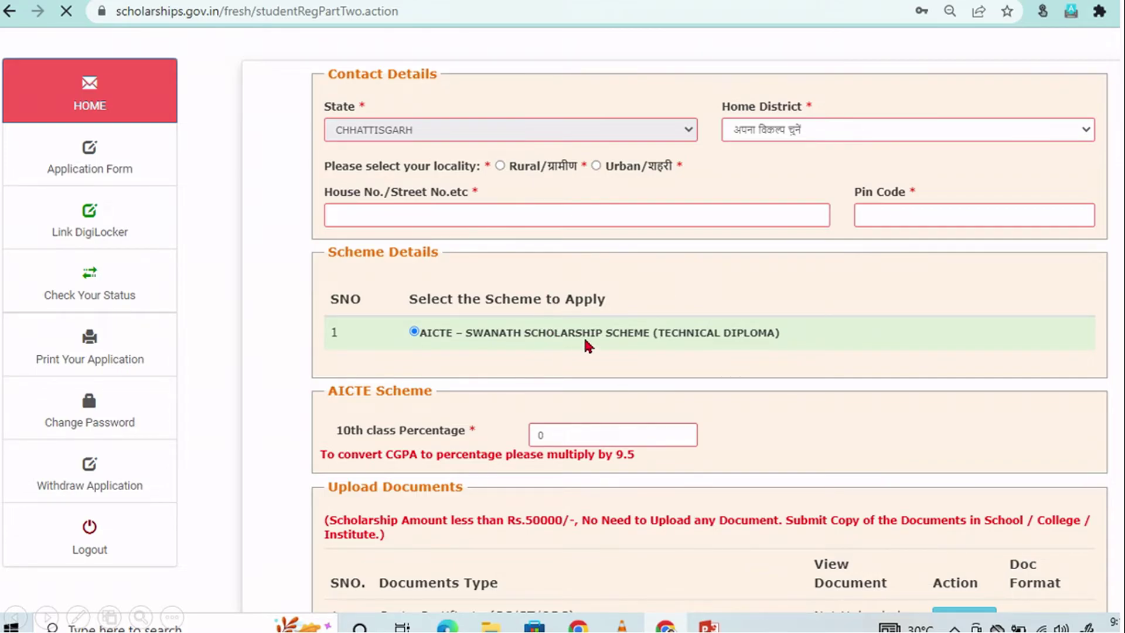
scroll(860, 406, down, 6)
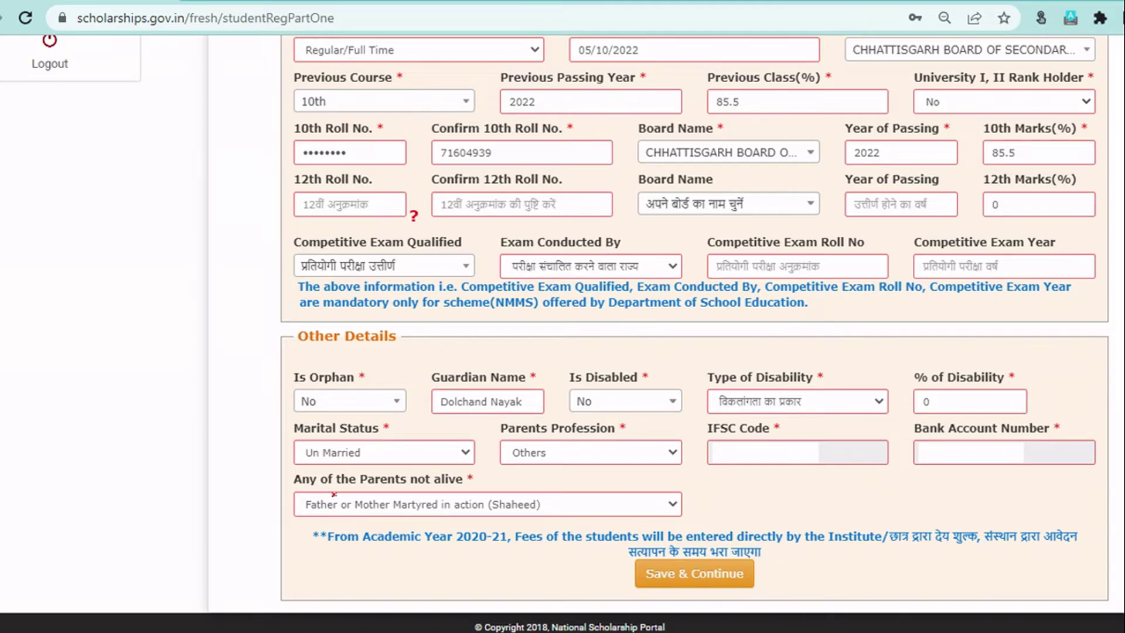
Ink-mark the parent status Father or Mother Martyred in action (Shaheed), and save and continue to the AICTE Swanath (Technical Diploma) scheme
drag(275, 507, 404, 517)
drag(492, 514, 523, 517)
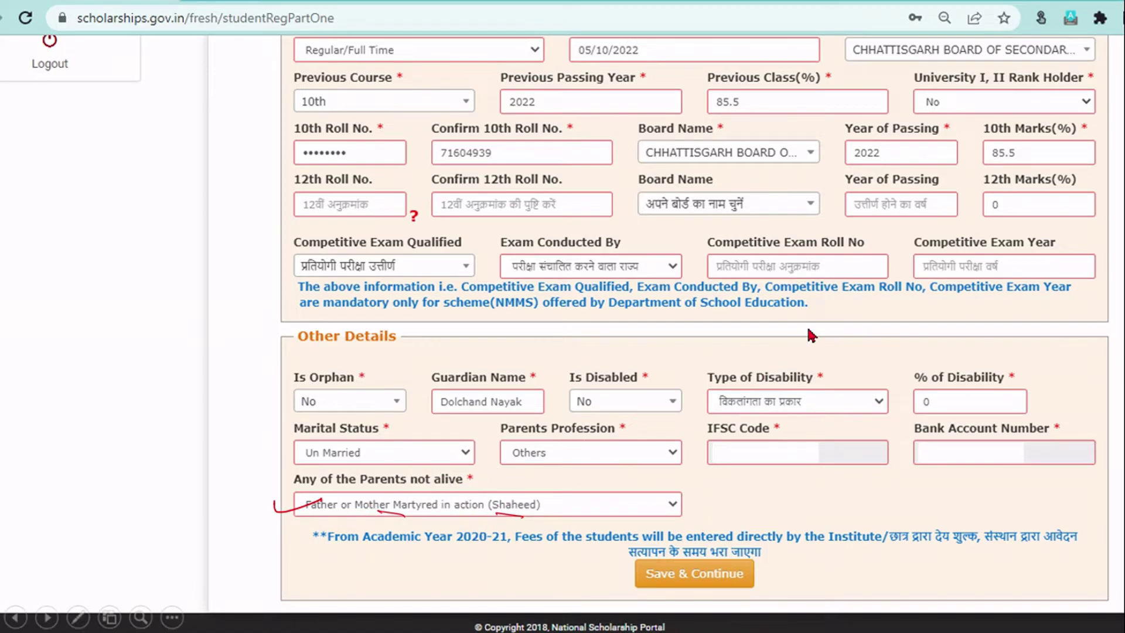
click(706, 575)
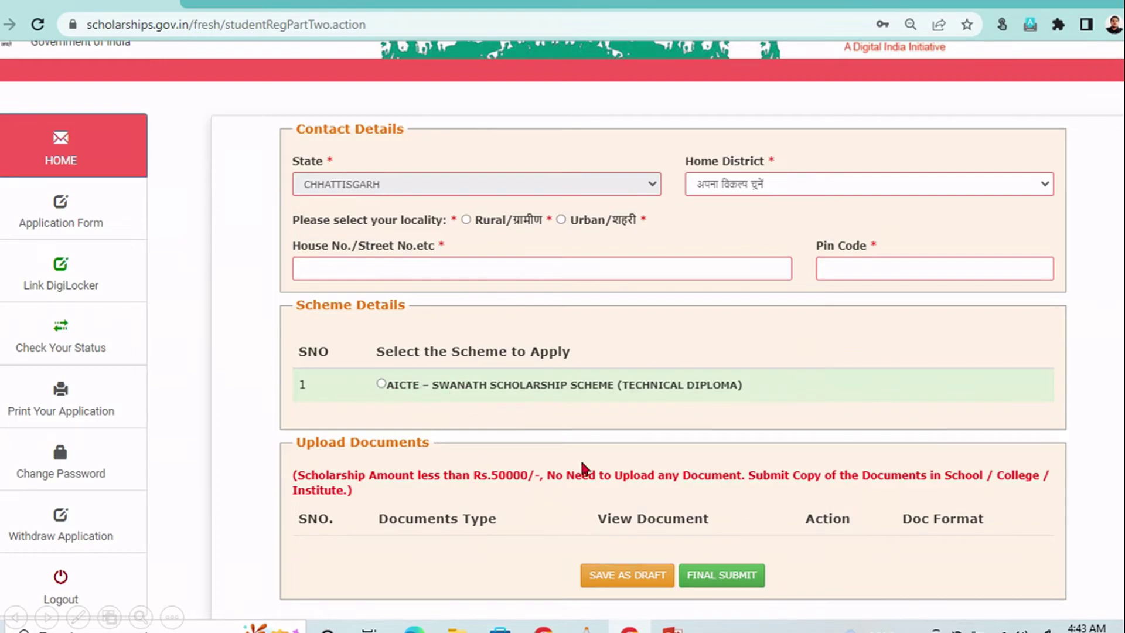
click(534, 383)
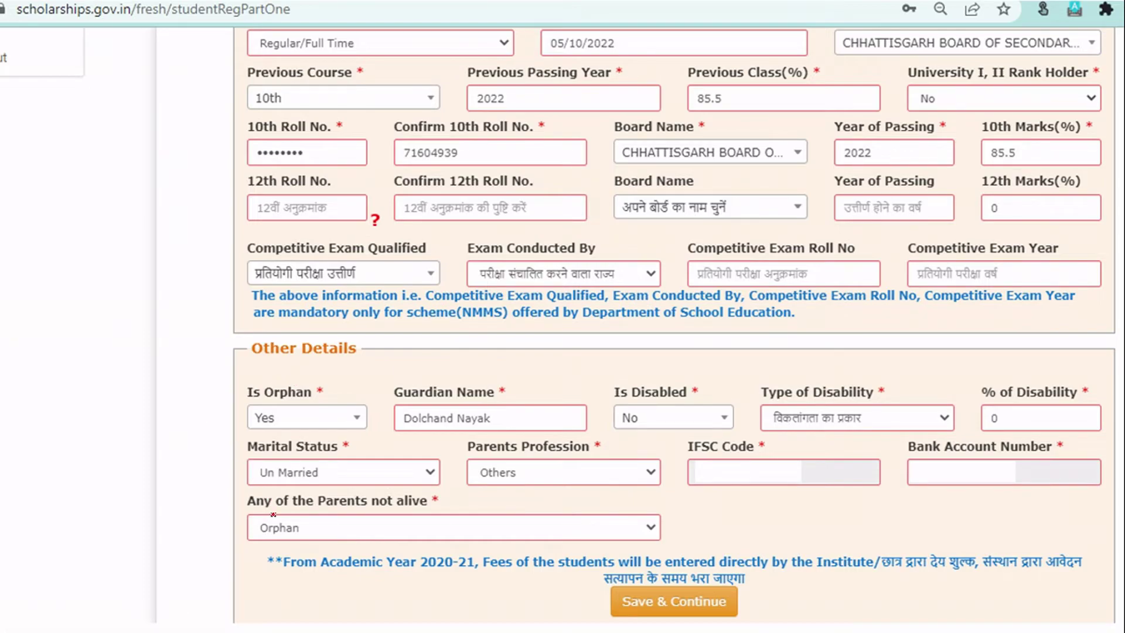
Circle Orphan under Any of the Parents not alive and Yes under Is Orphan in ink, and save and continue
mouse_move(306, 514)
mouse_down()
mouse_move(242, 524)
mouse_move(308, 540)
mouse_move(305, 515)
mouse_up()
mouse_move(275, 401)
mouse_down()
mouse_move(244, 410)
mouse_move(274, 438)
mouse_move(291, 419)
mouse_move(267, 402)
mouse_up()
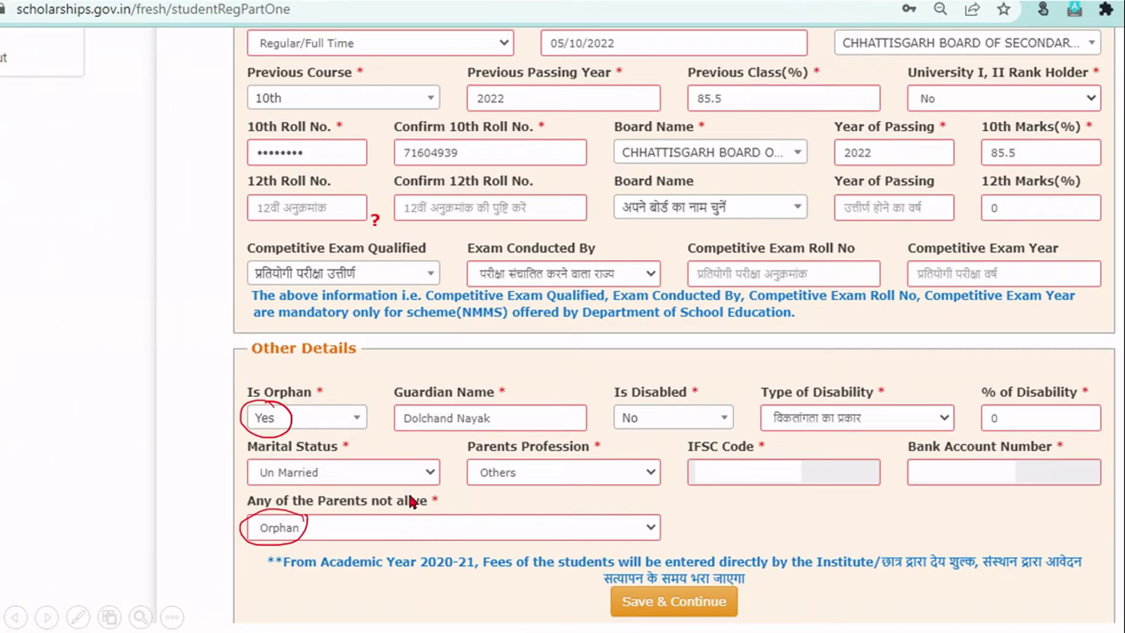
click(675, 603)
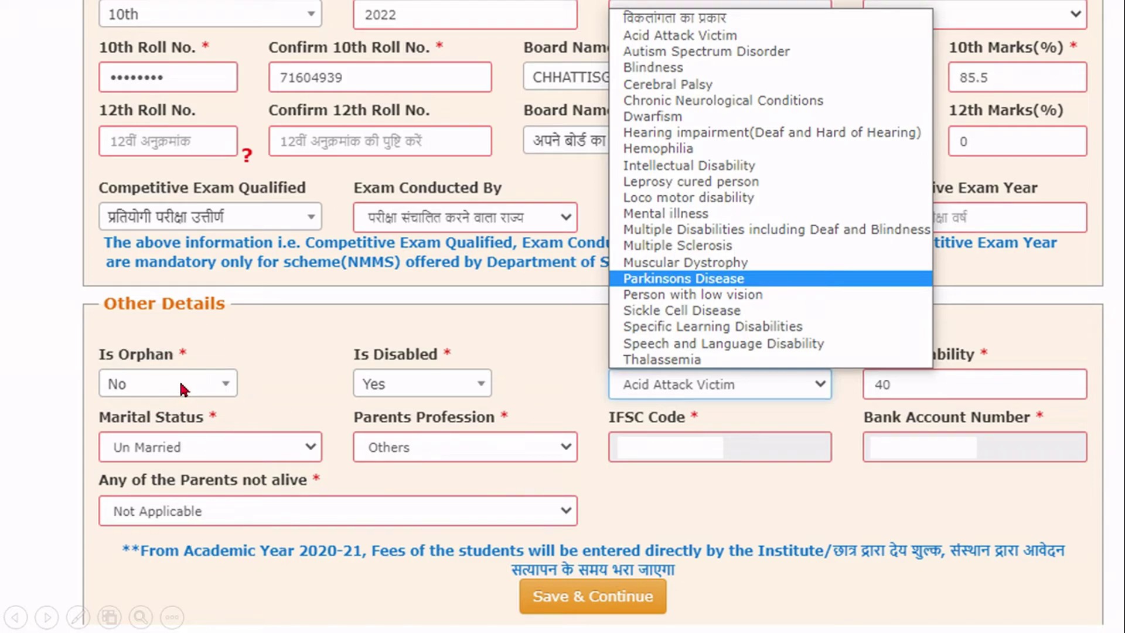
Mark the disability example with the pen: parents Not Applicable, orphan No, disabled Yes, type Acid Attack Victim, and 40 percent
key(ctrl+p)
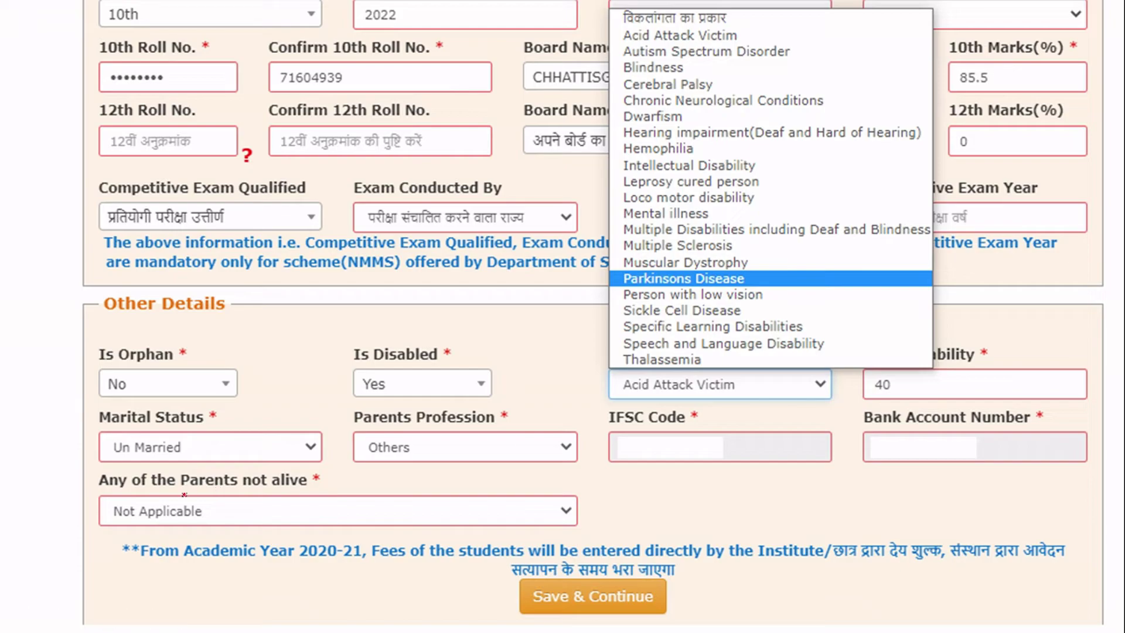
mouse_move(175, 494)
mouse_down()
mouse_move(163, 496)
mouse_move(202, 489)
mouse_up()
drag(144, 375, 185, 368)
mouse_move(392, 374)
mouse_down()
mouse_move(355, 381)
mouse_move(395, 366)
mouse_move(432, 378)
mouse_move(426, 394)
mouse_move(466, 375)
mouse_up()
drag(626, 401, 676, 401)
click(667, 401)
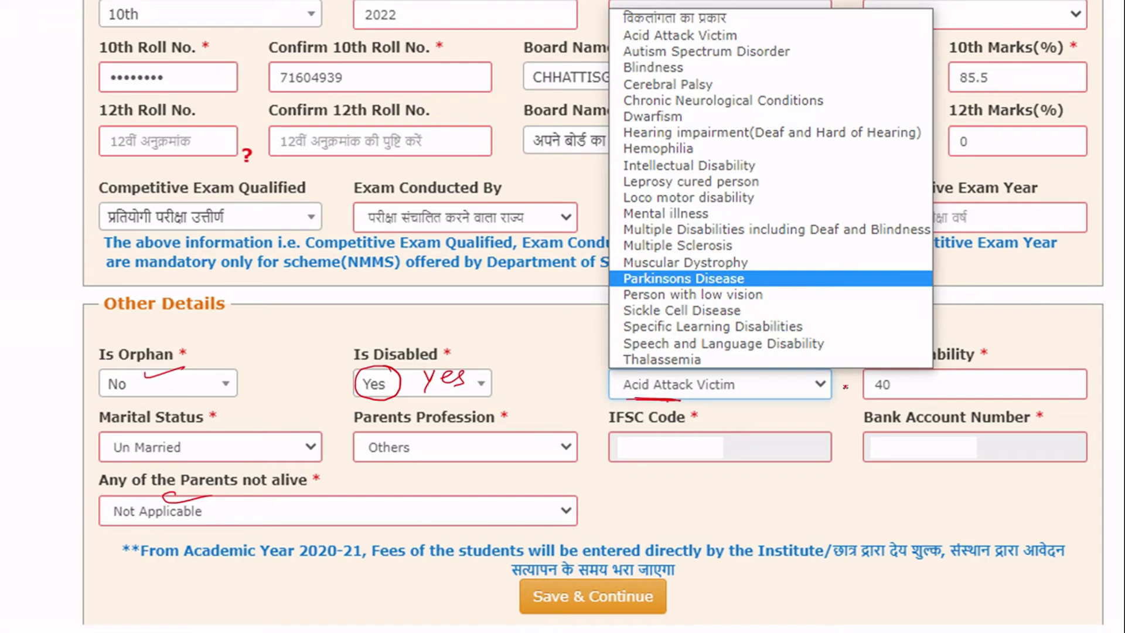
mouse_move(902, 386)
mouse_down()
mouse_move(894, 371)
mouse_move(863, 392)
mouse_move(905, 382)
mouse_move(897, 368)
mouse_up()
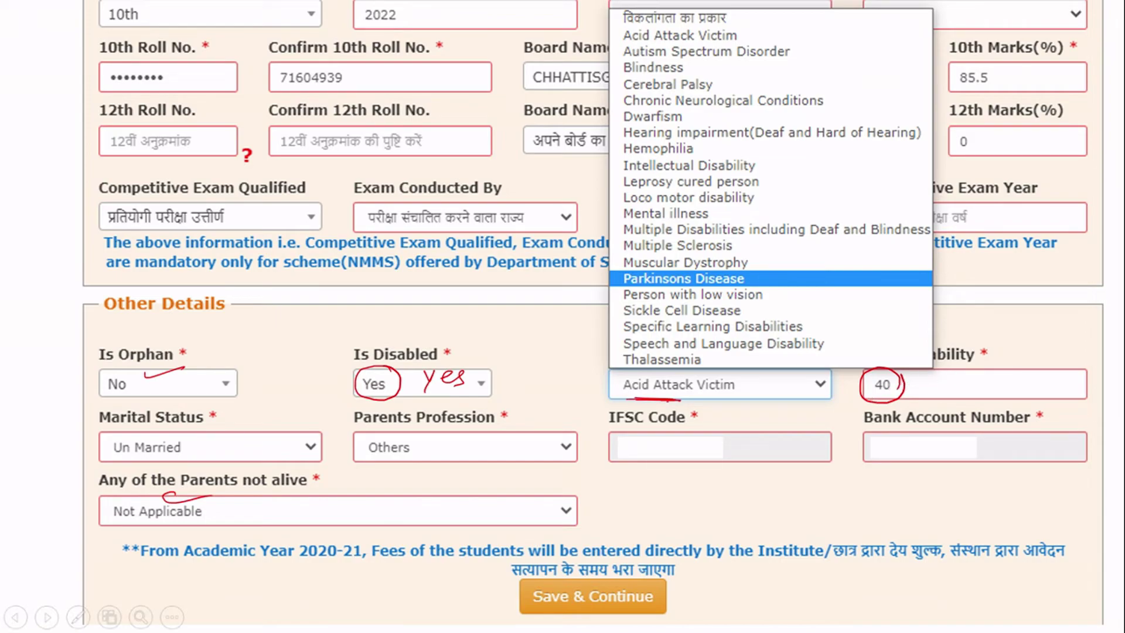
Save and continue, choose Post Matric Scholarship for Students with Disabilities, and review its list of documents to upload
click(554, 604)
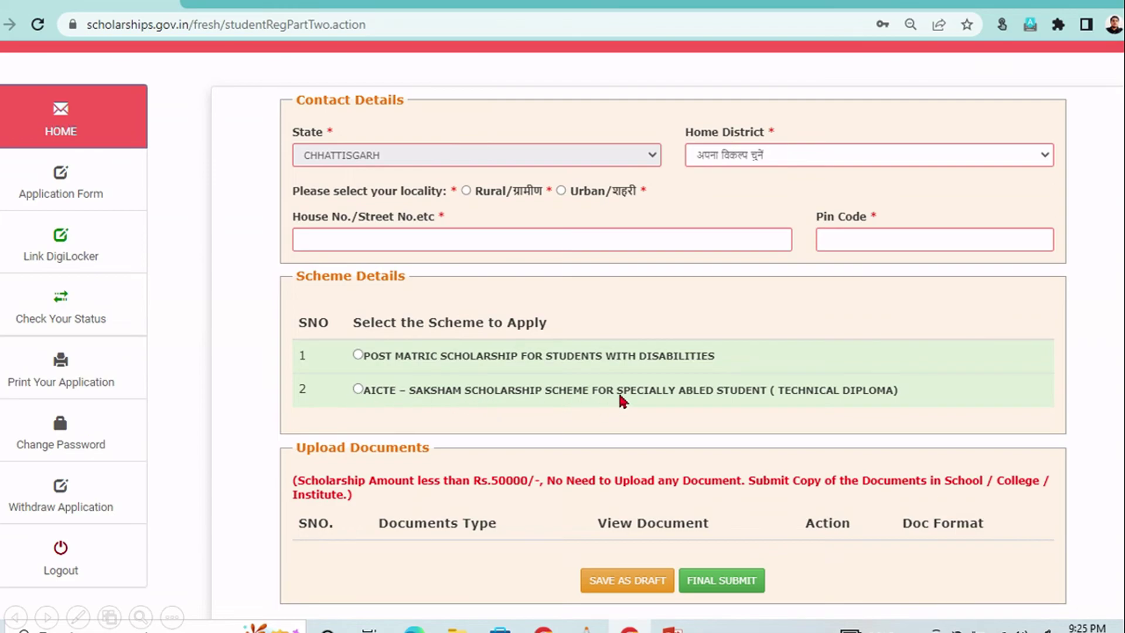
click(358, 355)
scroll(376, 363, down, 5)
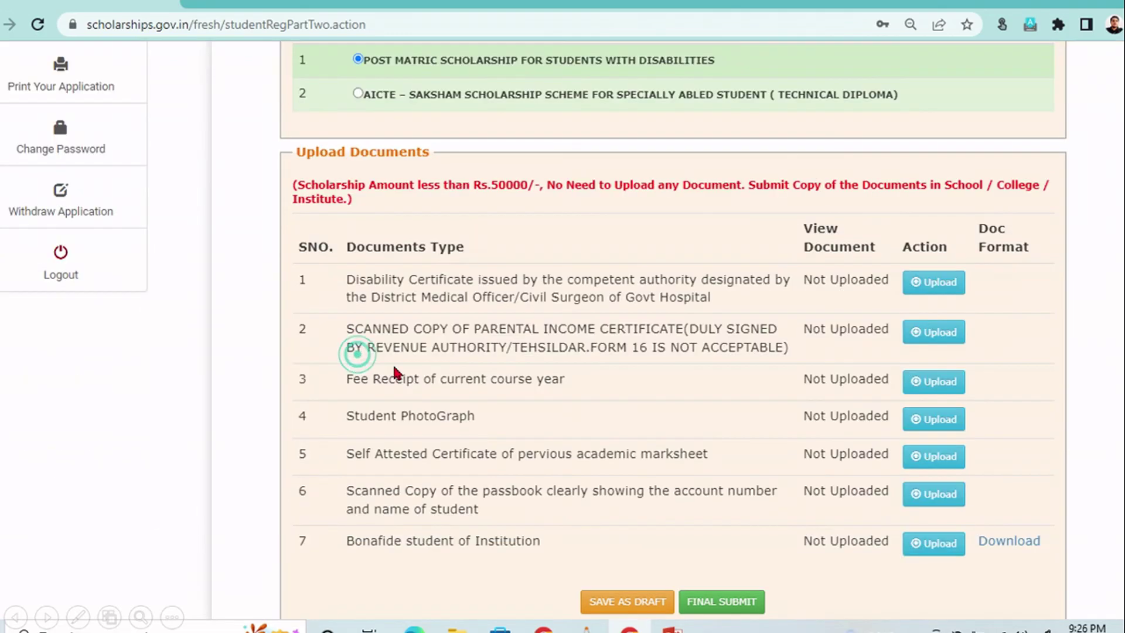